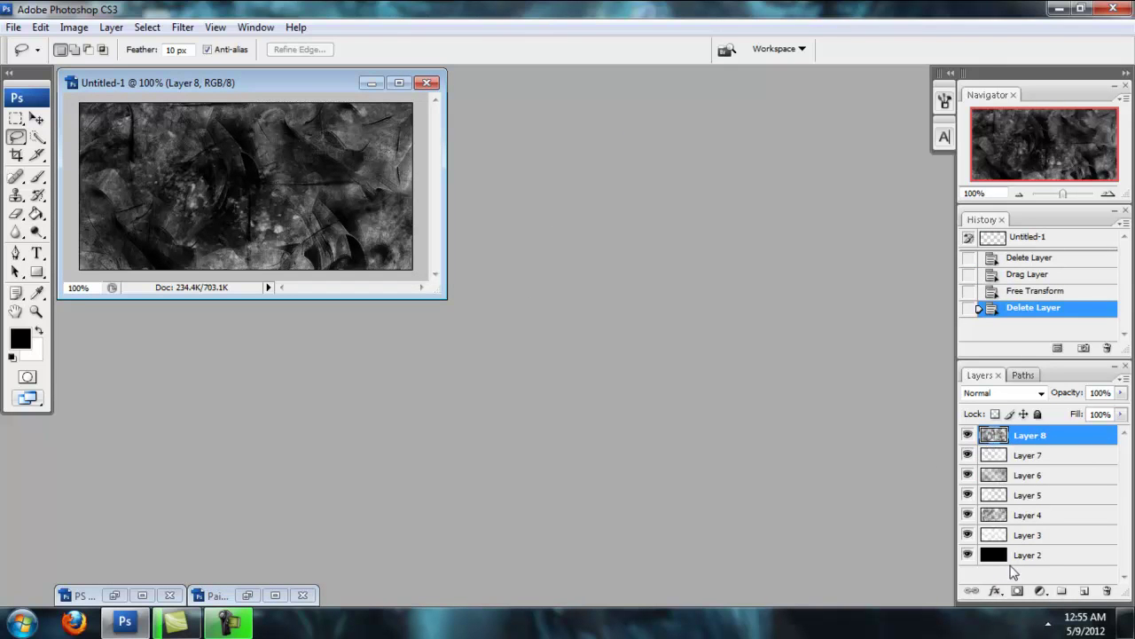
- Copy the character from Paine (2).png into Untitled-1 above Layer 8, minimize the source image and maximize Untitled-1
click(1045, 559)
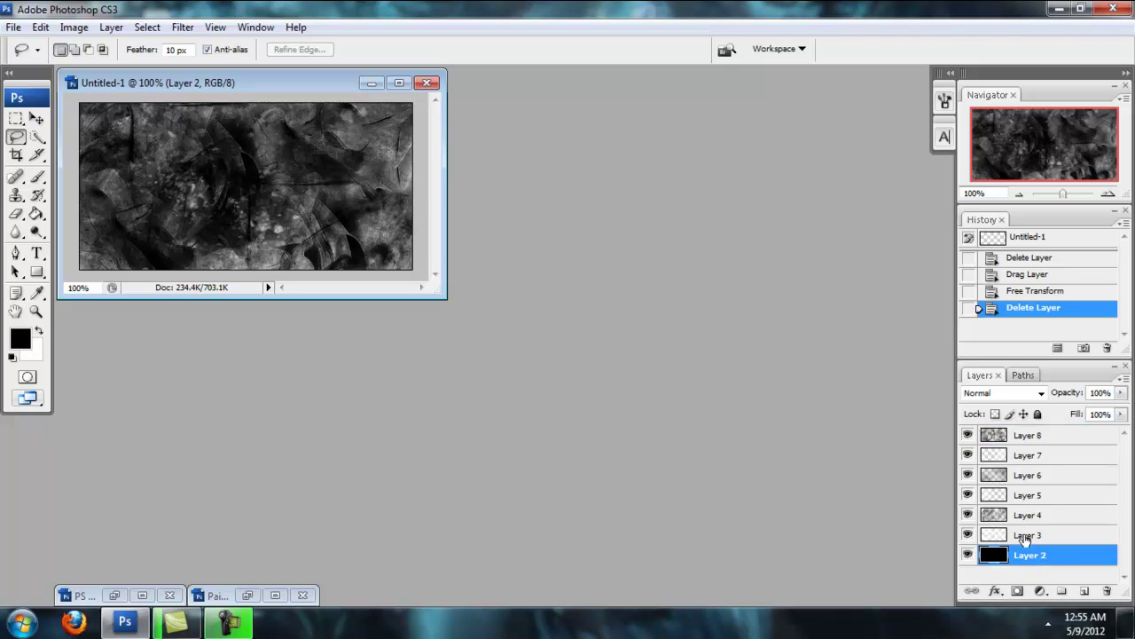
click(1057, 438)
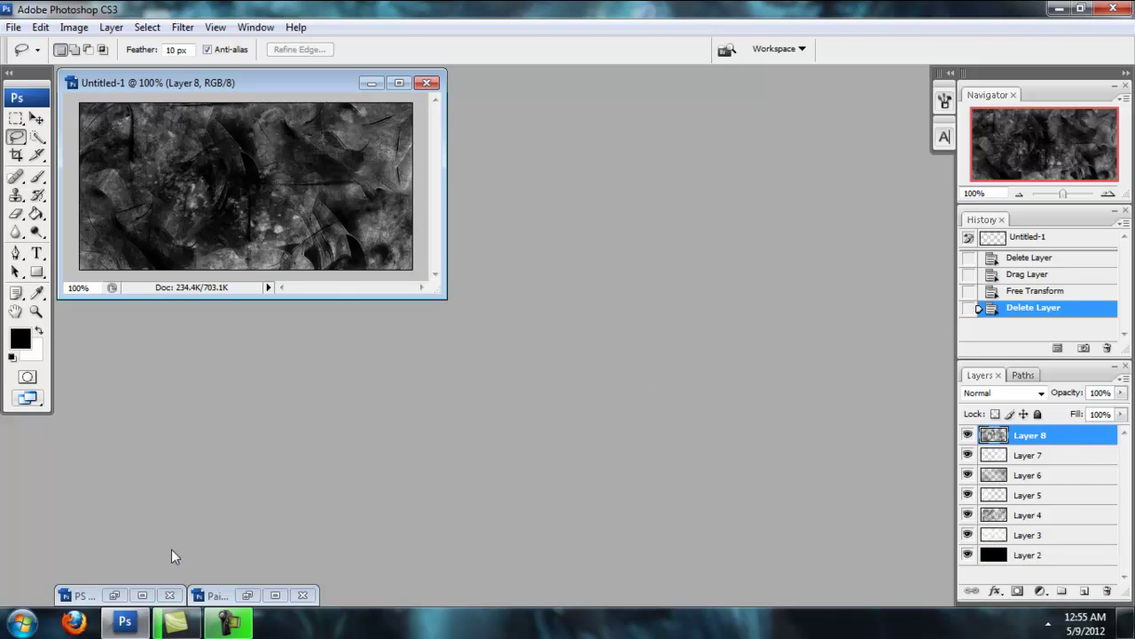
click(248, 595)
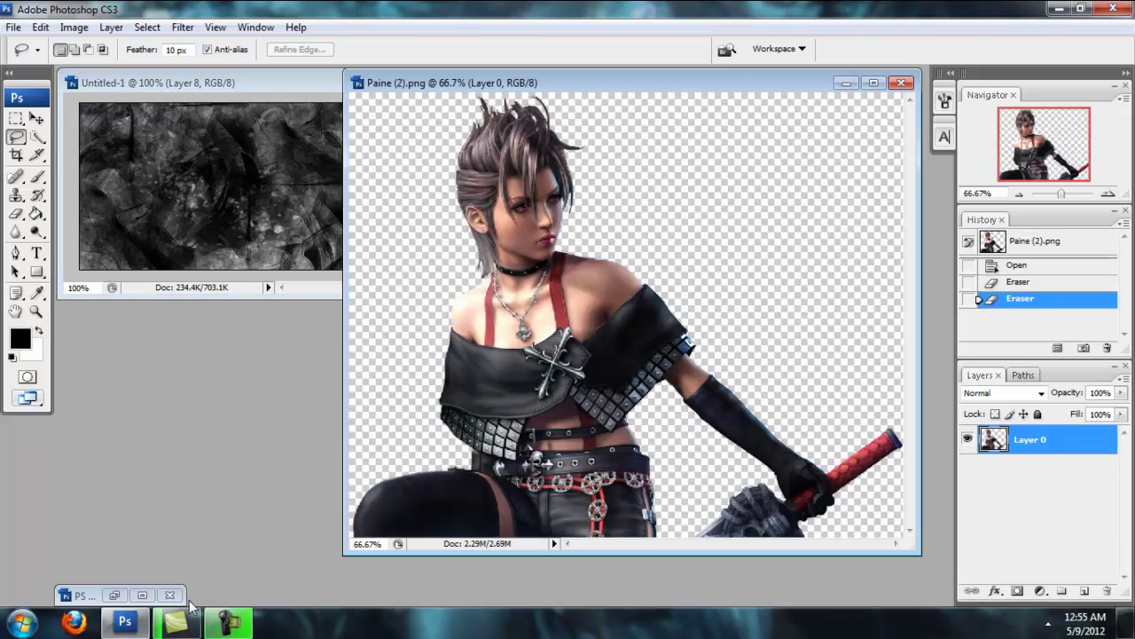
click(37, 120)
drag(539, 224, 310, 186)
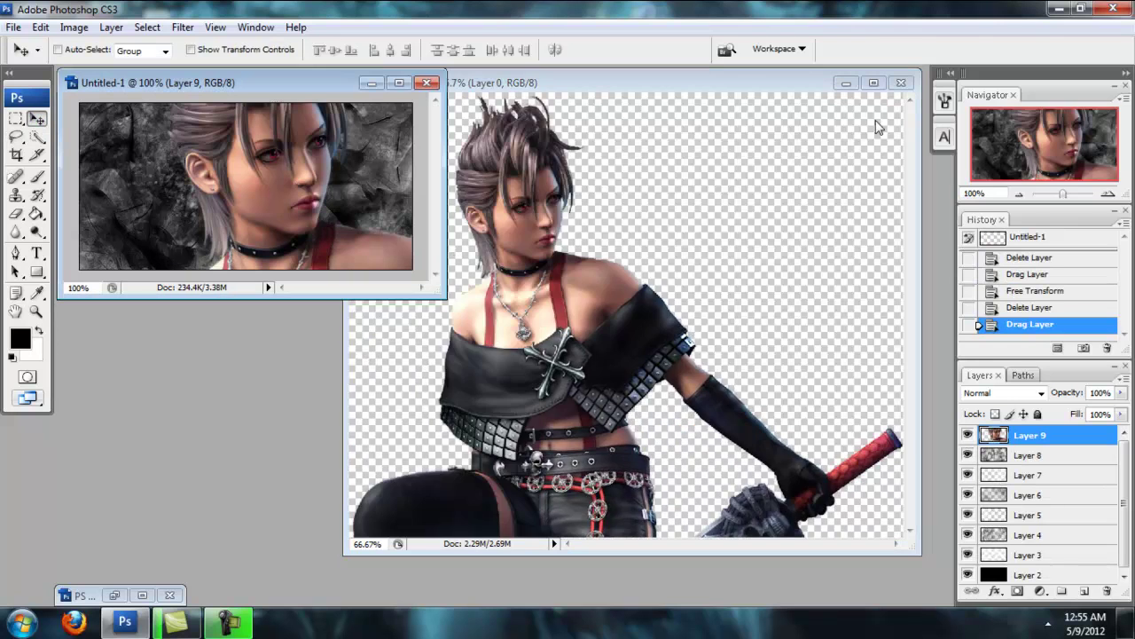
click(846, 82)
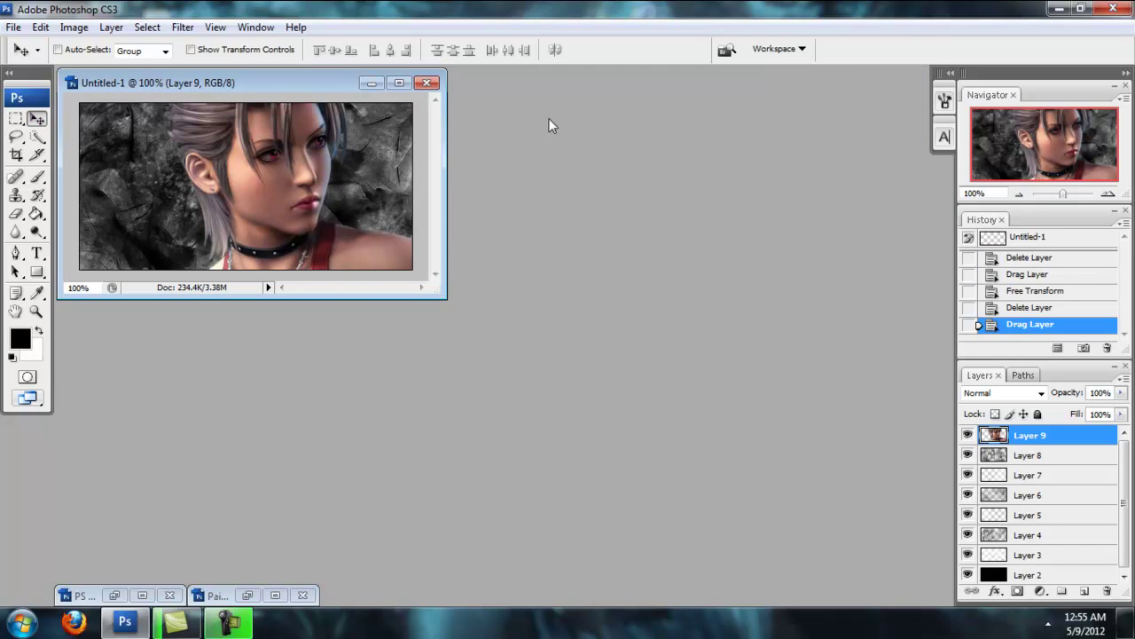
click(399, 83)
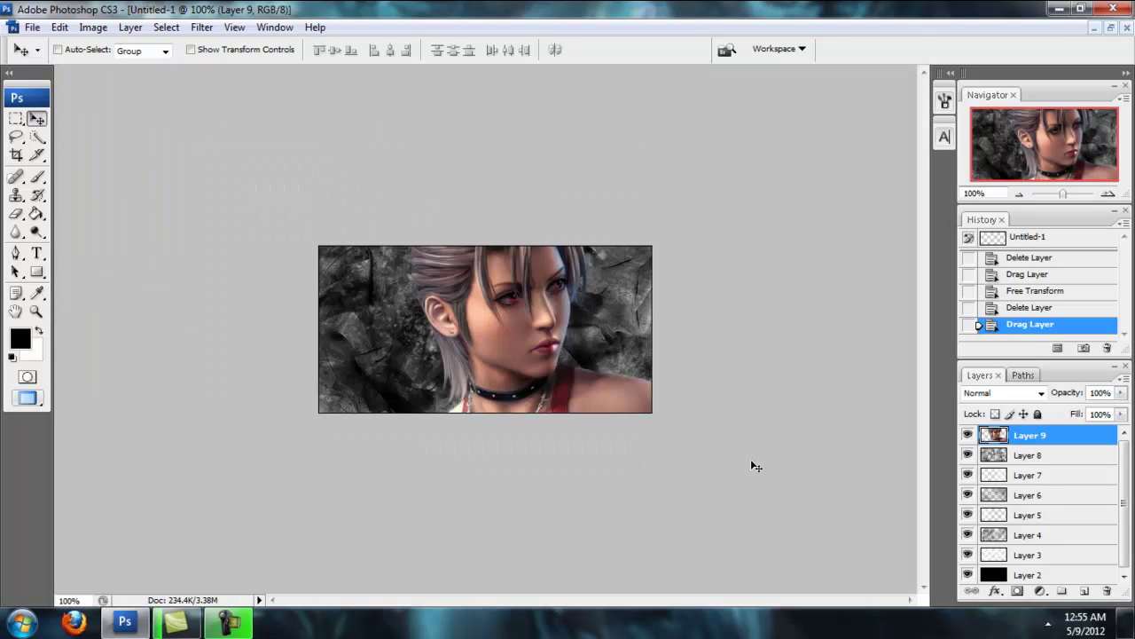
- Scale the character on Layer 9 proportionally to about 46% and position its head and torso slightly left of the canvas centre
key(ctrl+t)
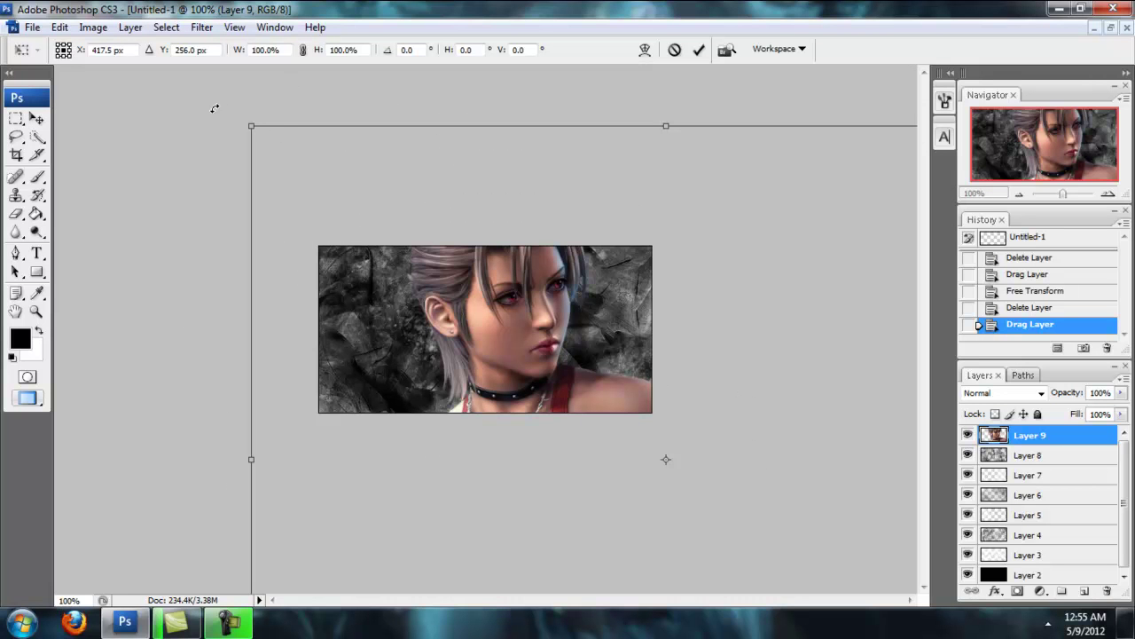
drag(251, 126, 269, 187)
drag(230, 116, 362, 231)
drag(401, 290, 344, 228)
drag(311, 166, 331, 186)
drag(392, 298, 391, 313)
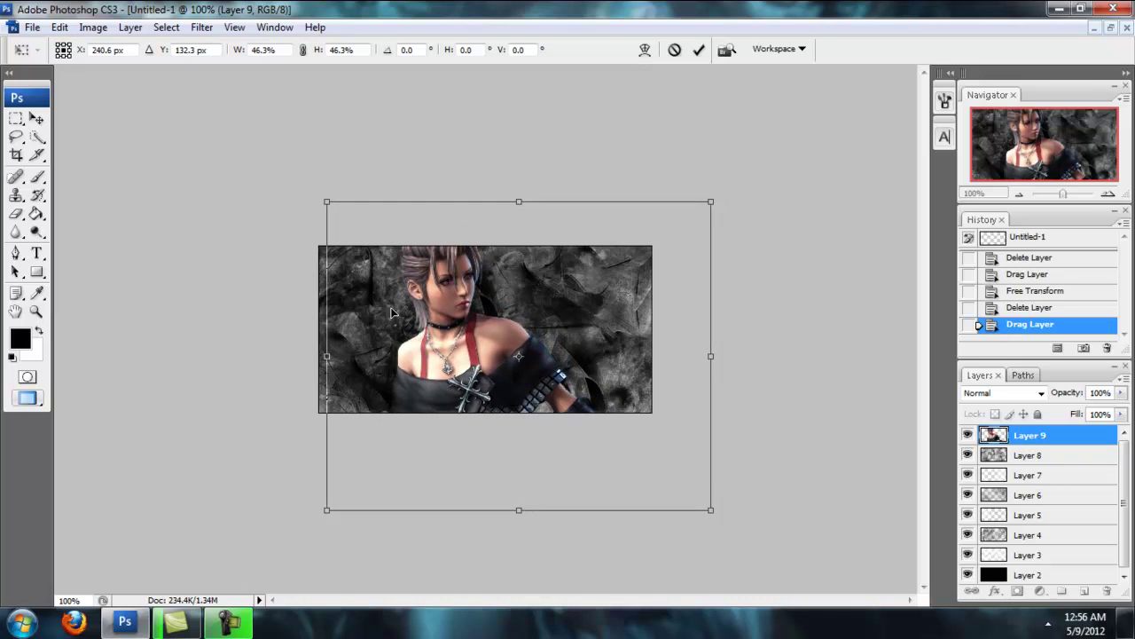
key(Return)
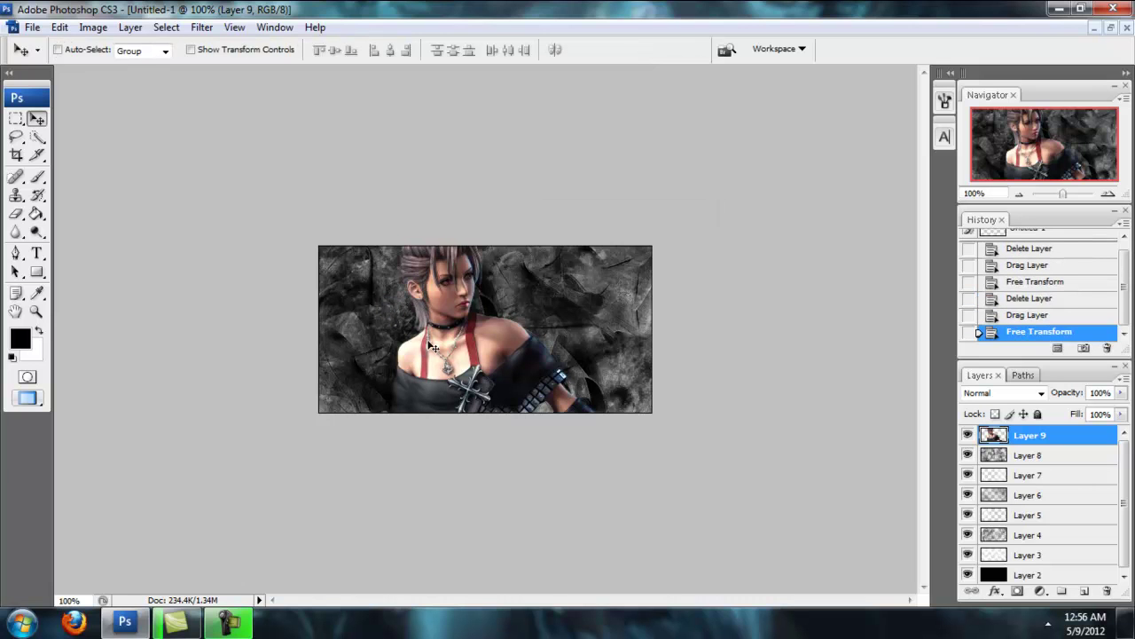
drag(446, 342, 459, 343)
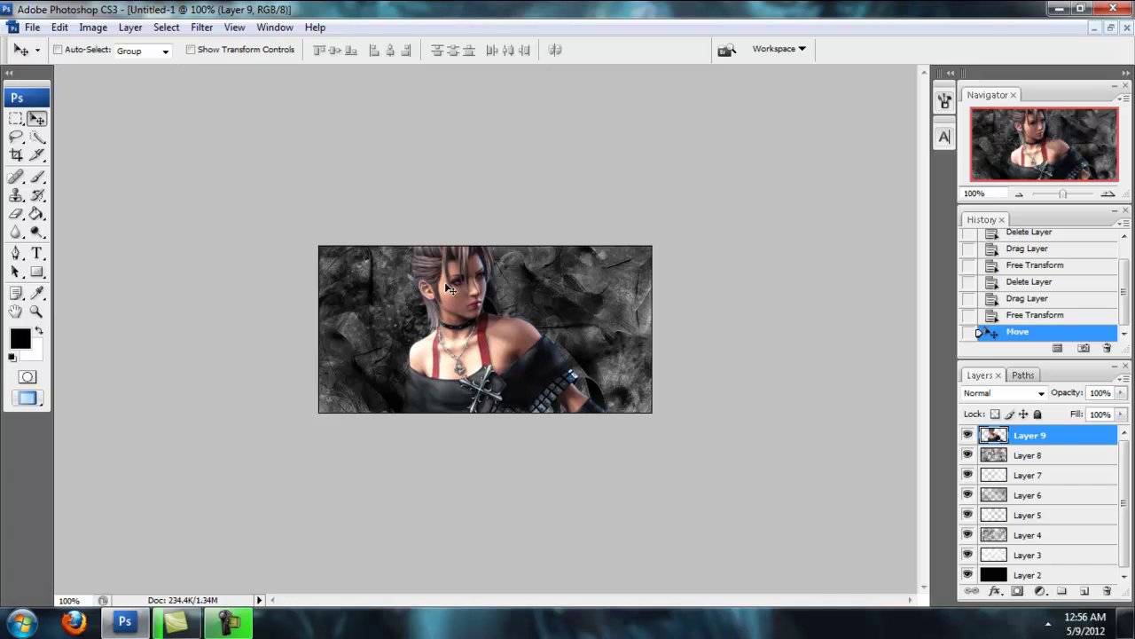
- Try to soften the character's left-hand outline with a soft 35 px eraser at 48% opacity and 49% flow
click(16, 215)
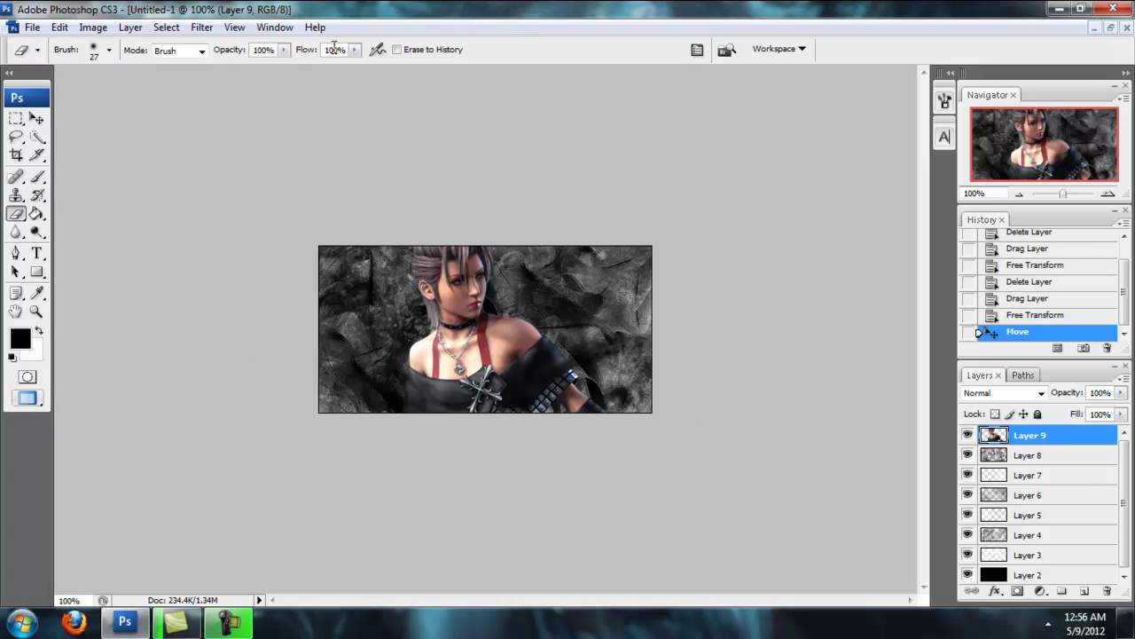
drag(284, 50, 281, 68)
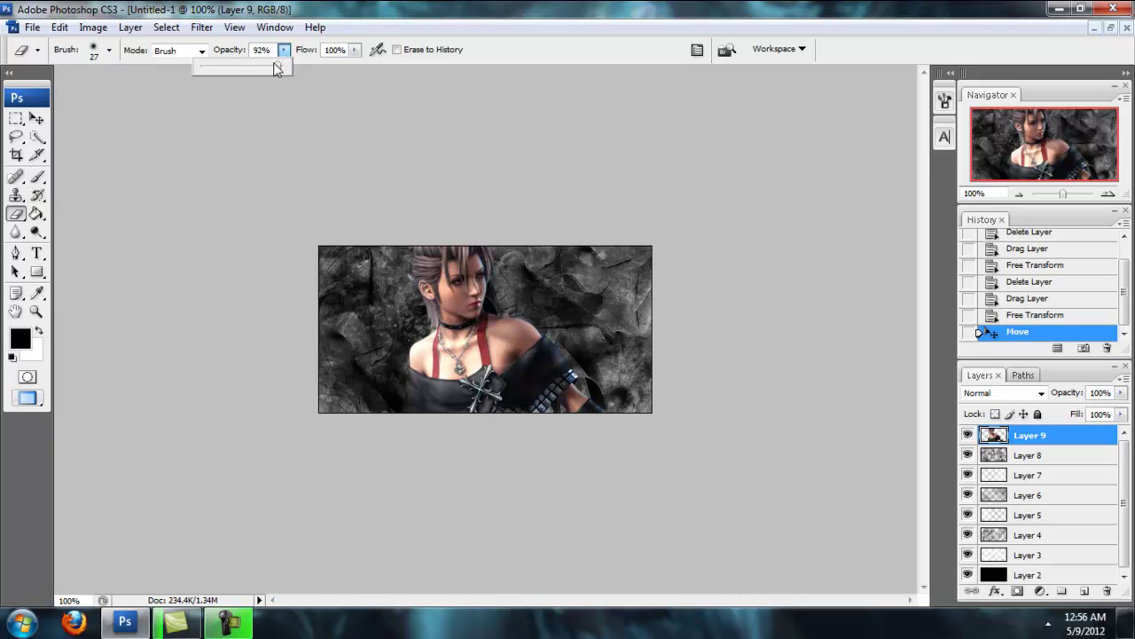
click(353, 50)
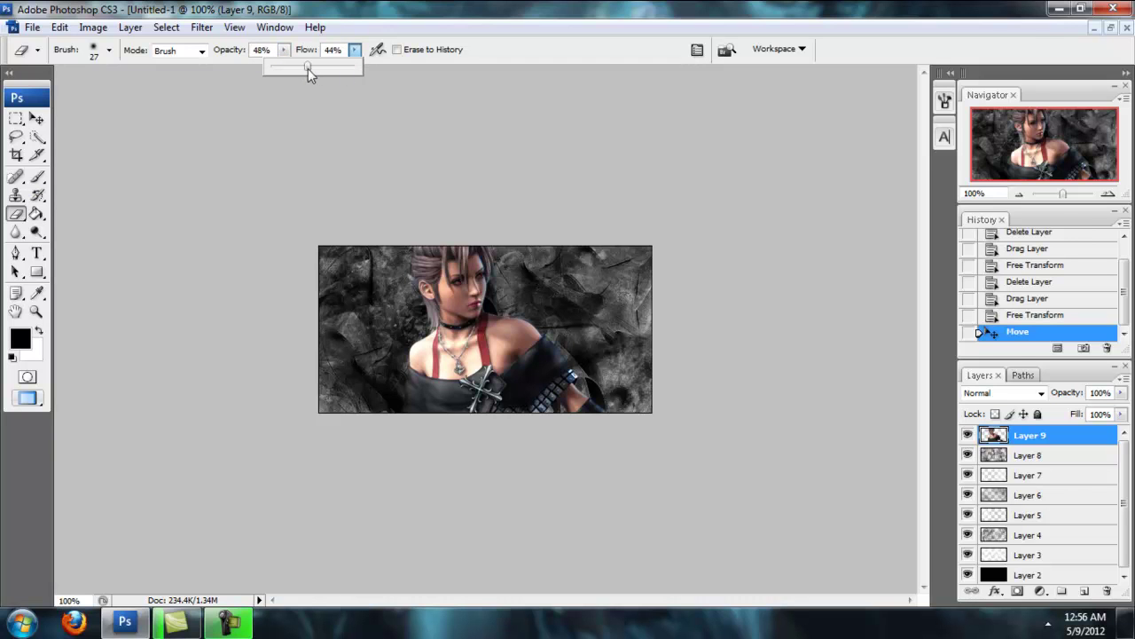
drag(308, 69, 312, 75)
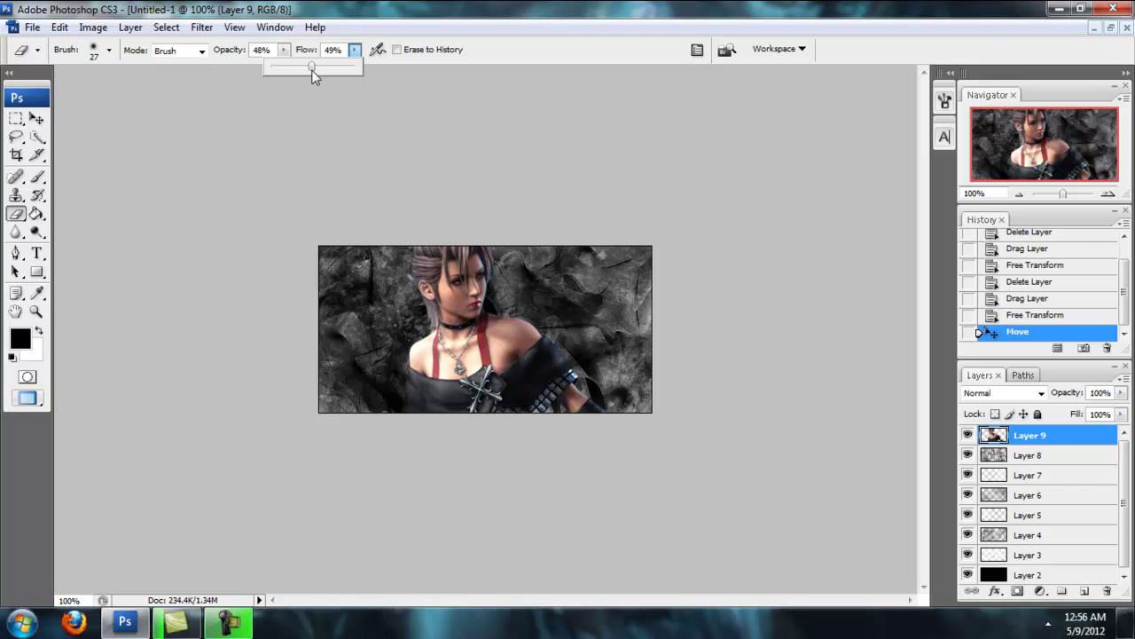
click(109, 50)
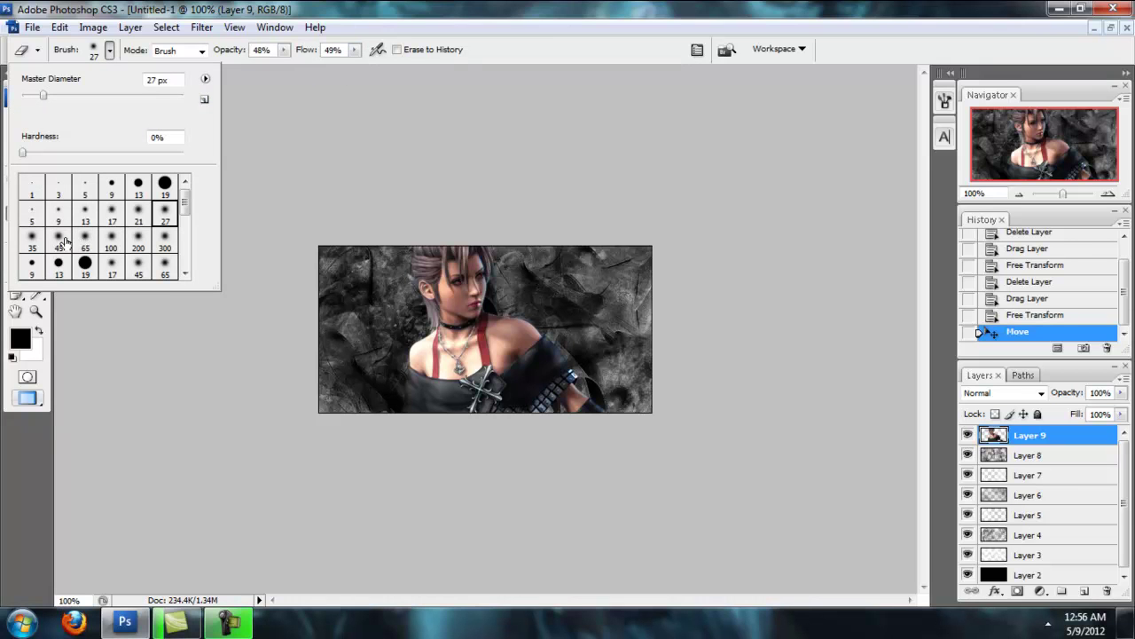
click(33, 240)
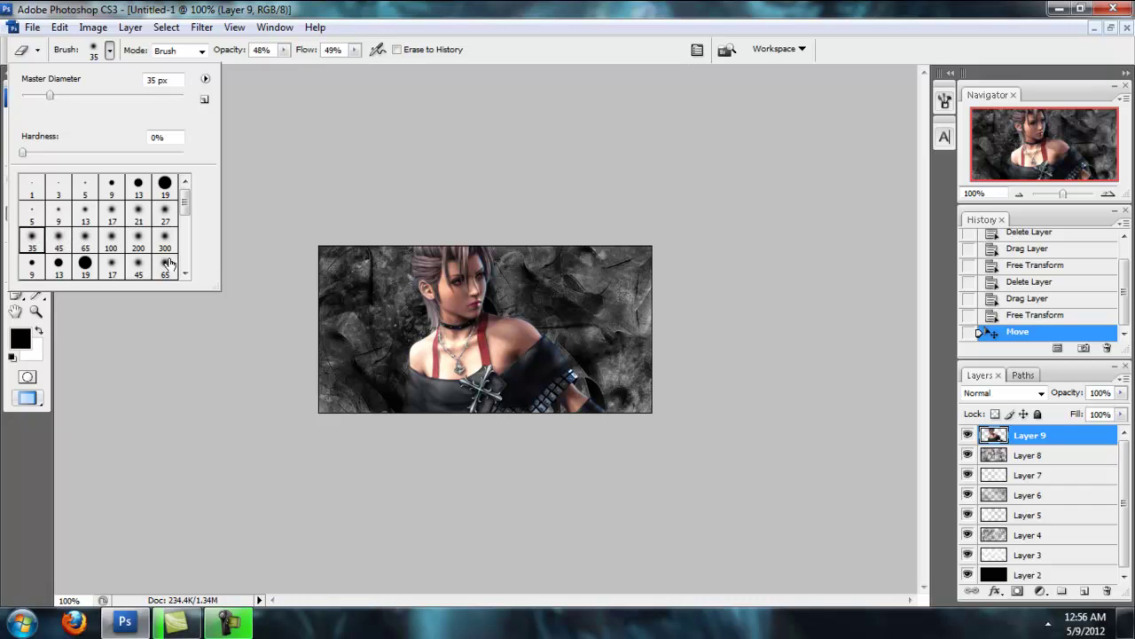
key(Return)
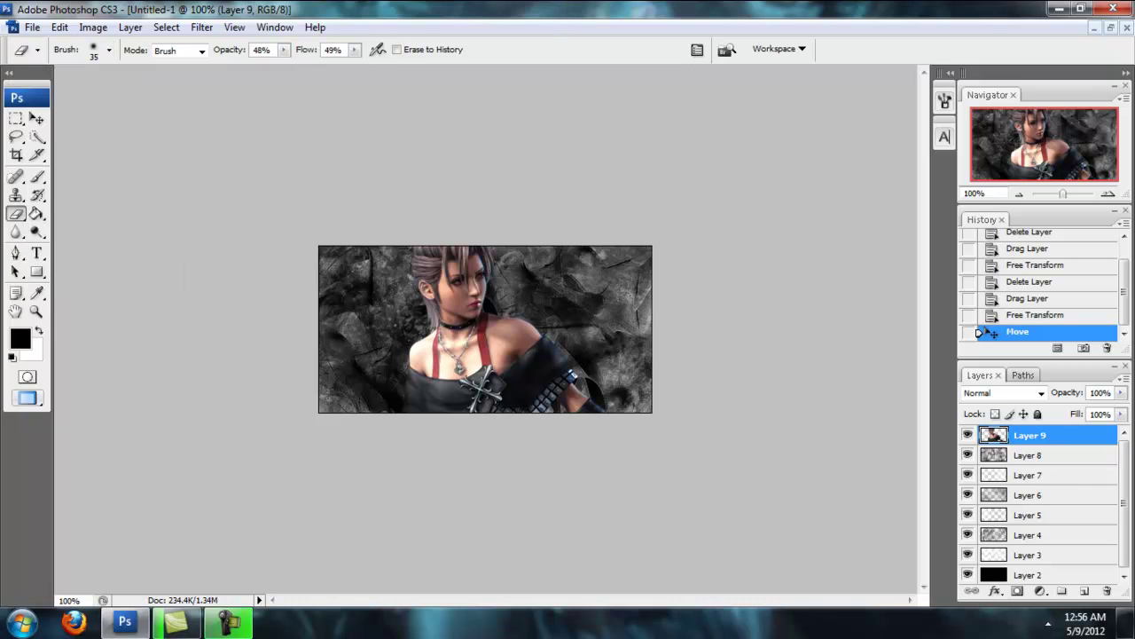
click(1108, 194)
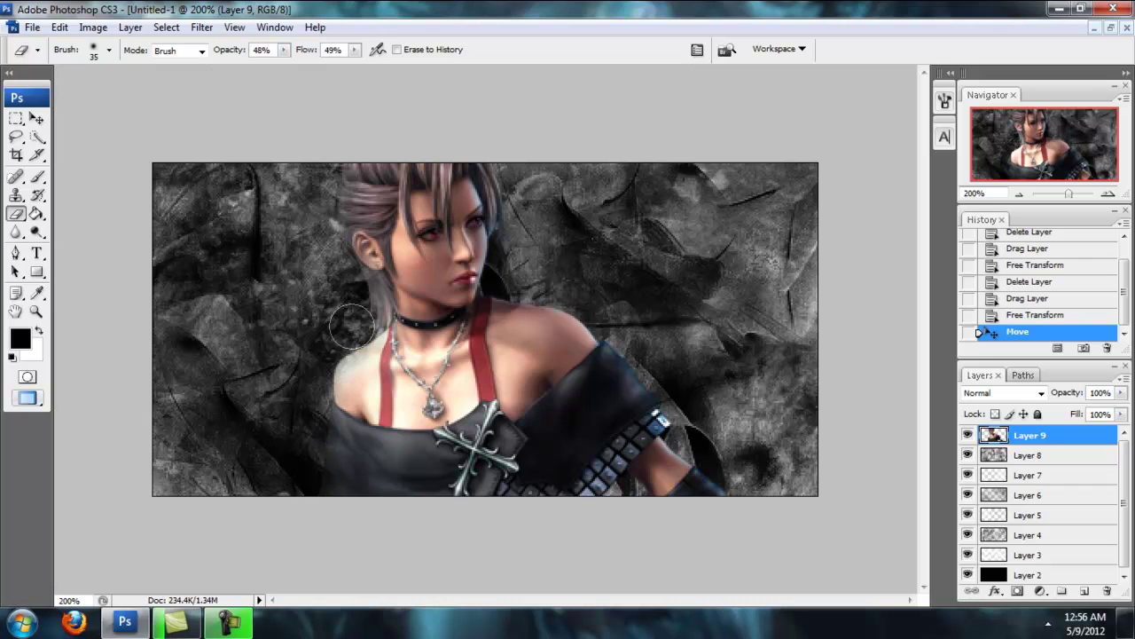
click(330, 161)
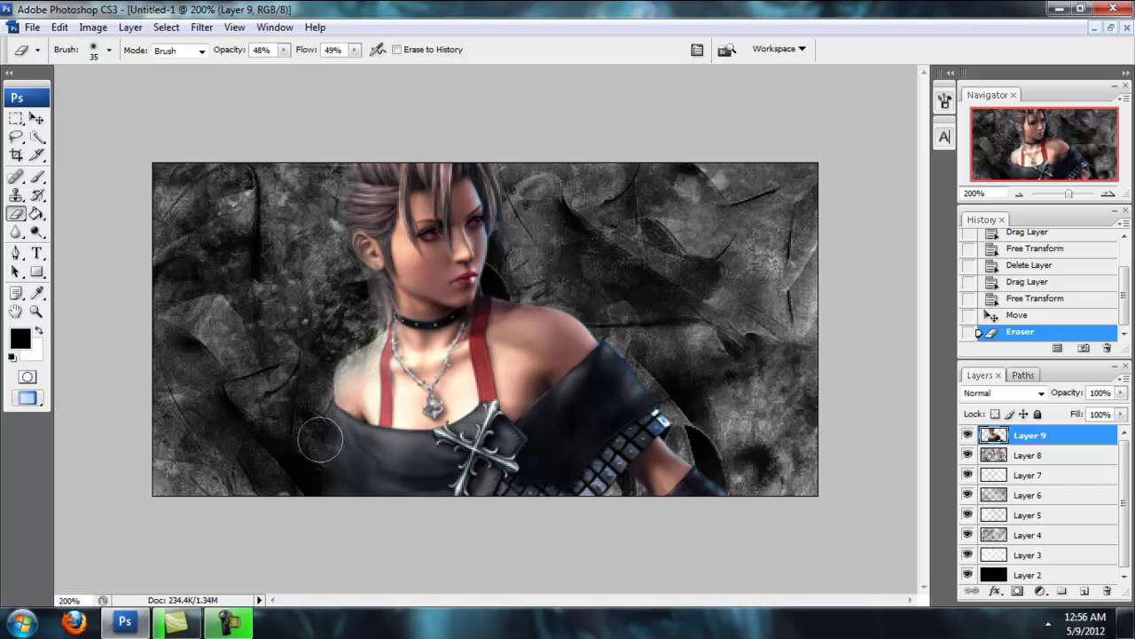
click(337, 235)
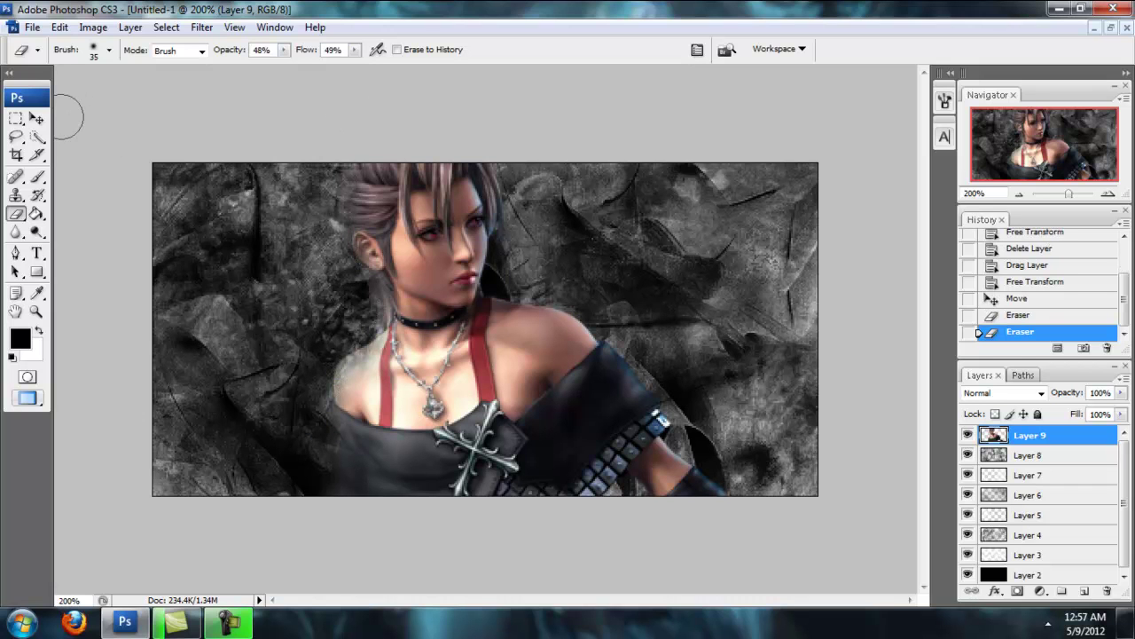
- Try to erase the edges of the character's hair and shoulder with the eraser at 100% opacity and 100% flow
click(36, 118)
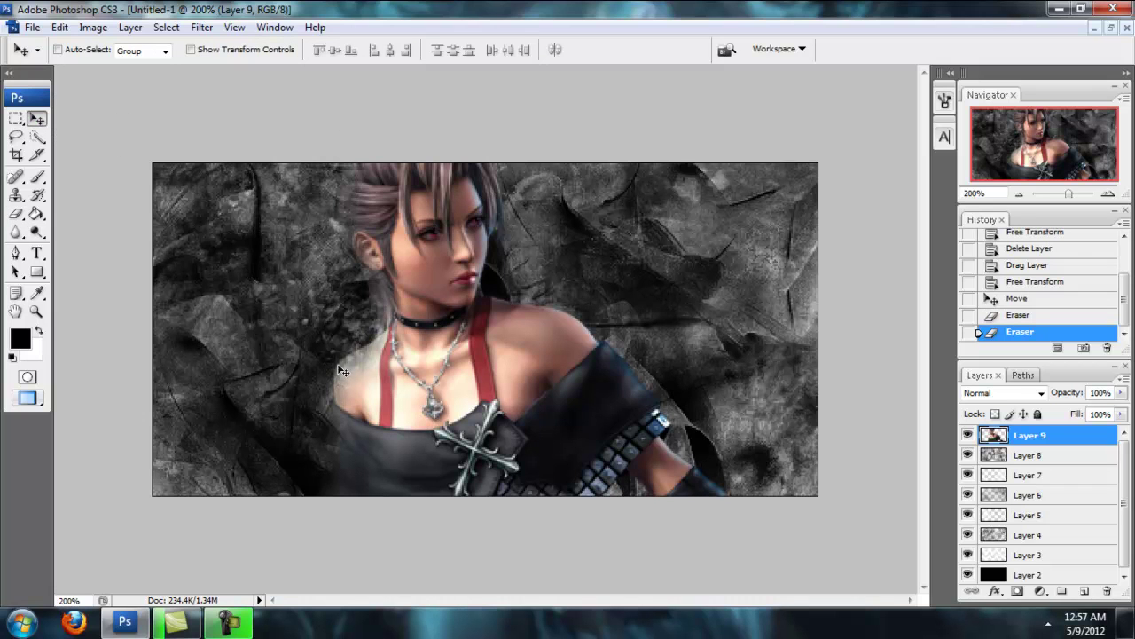
click(16, 214)
click(284, 50)
drag(287, 68, 405, 69)
click(355, 50)
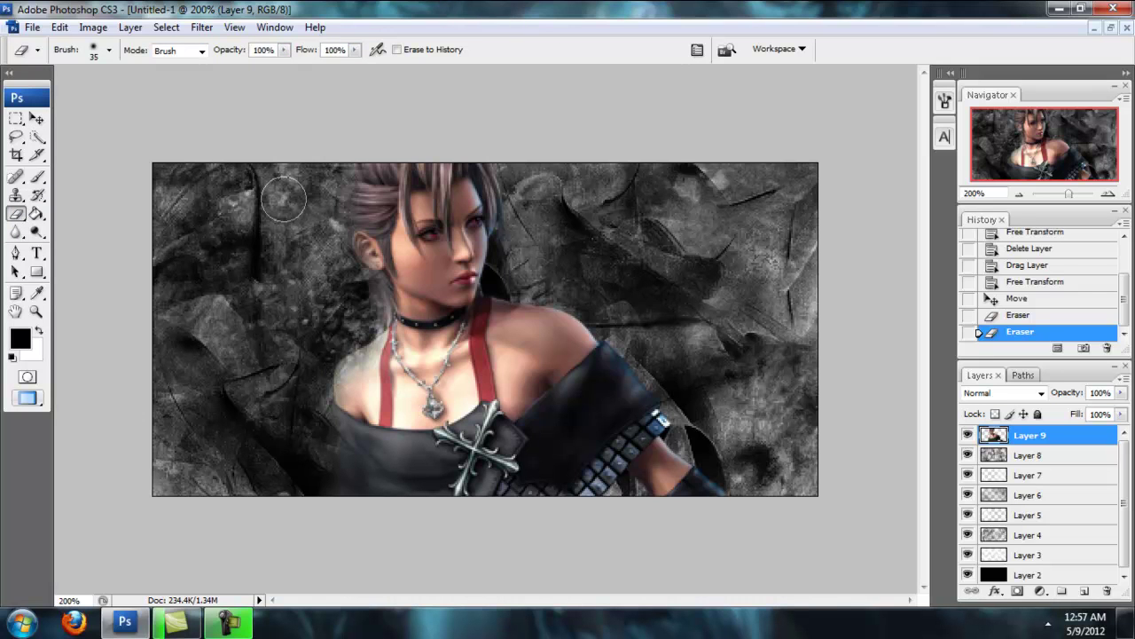
mouse_move(327, 167)
mouse_down()
mouse_move(326, 253)
mouse_move(347, 322)
mouse_move(332, 339)
mouse_move(347, 329)
mouse_move(304, 360)
mouse_move(359, 319)
mouse_move(319, 359)
mouse_move(305, 401)
mouse_up()
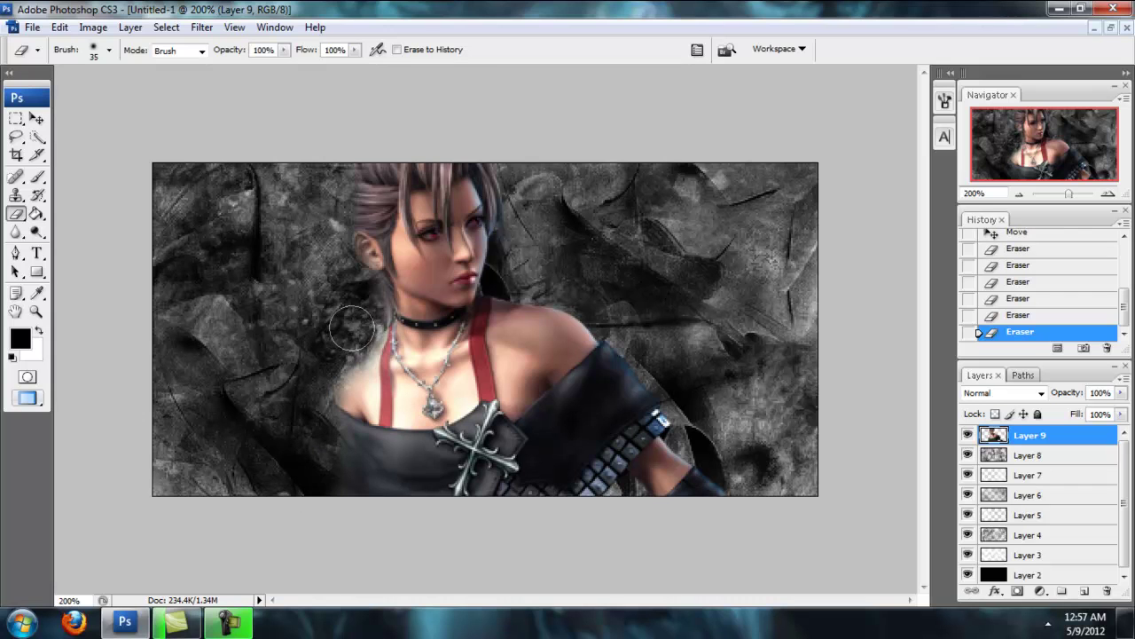
drag(364, 312, 306, 290)
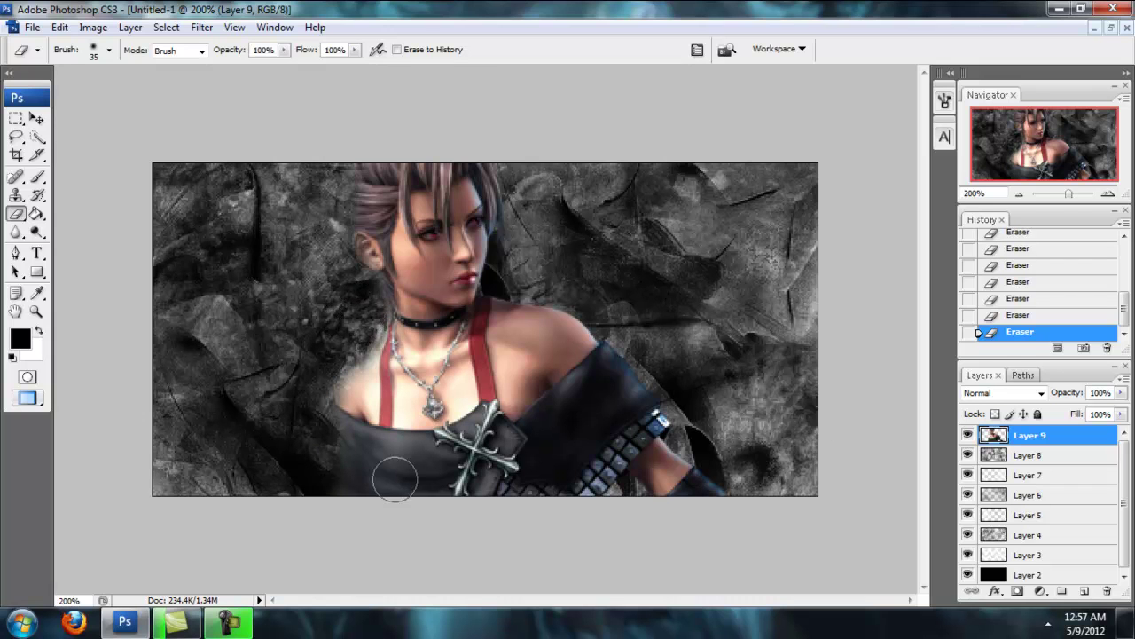
click(1021, 192)
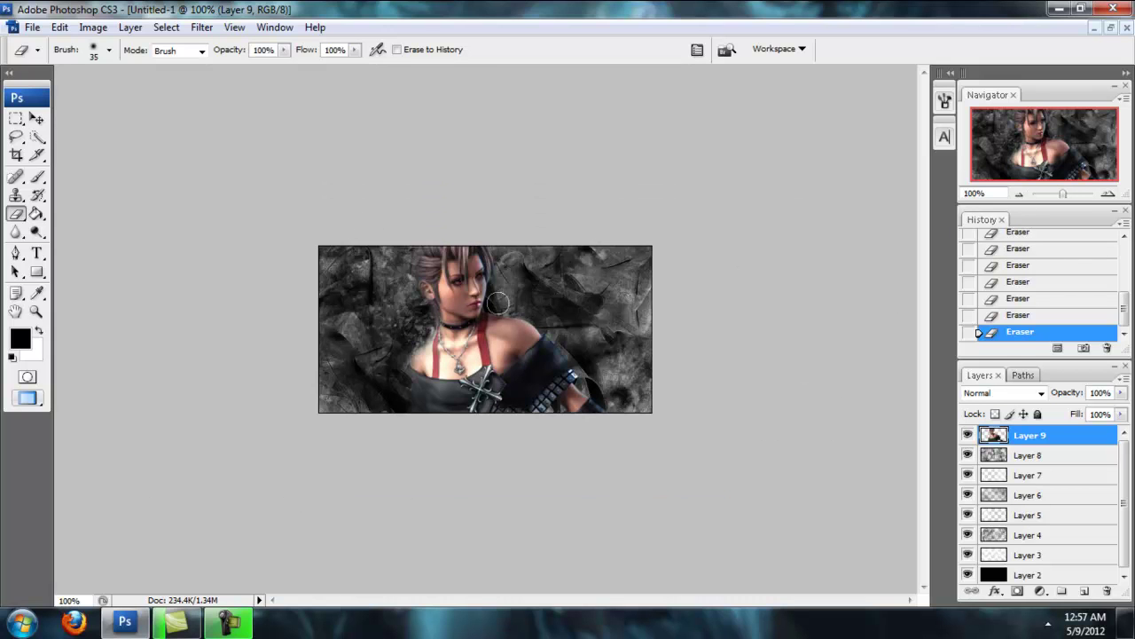
click(37, 118)
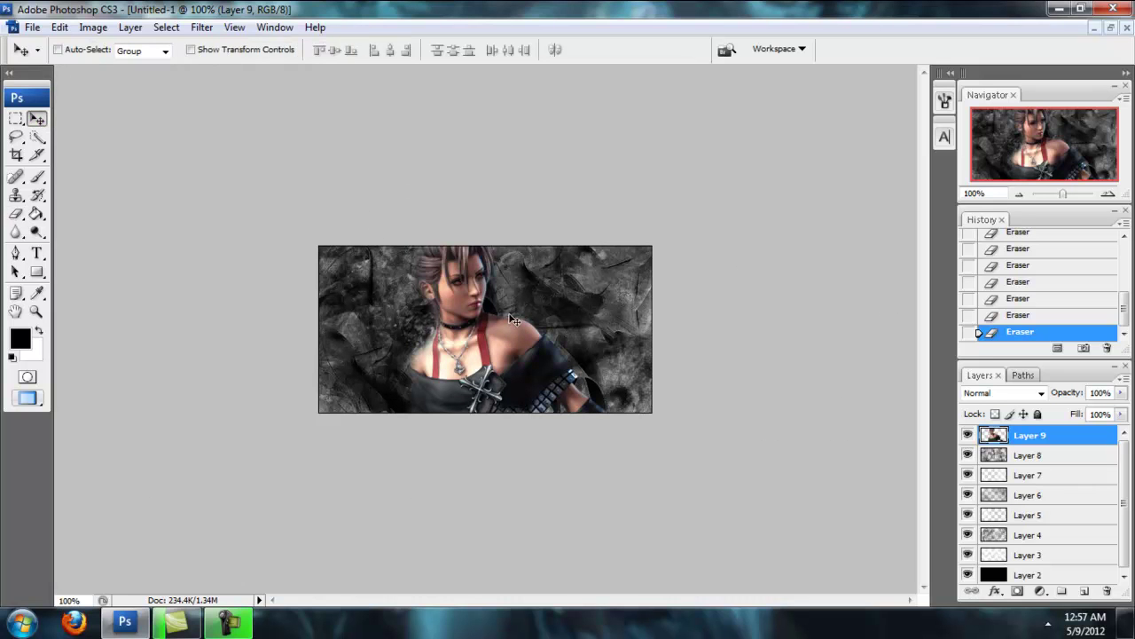
- Undo all the eraser strokes, returning the image to its state after the character was moved
scroll(1055, 275, up, 5)
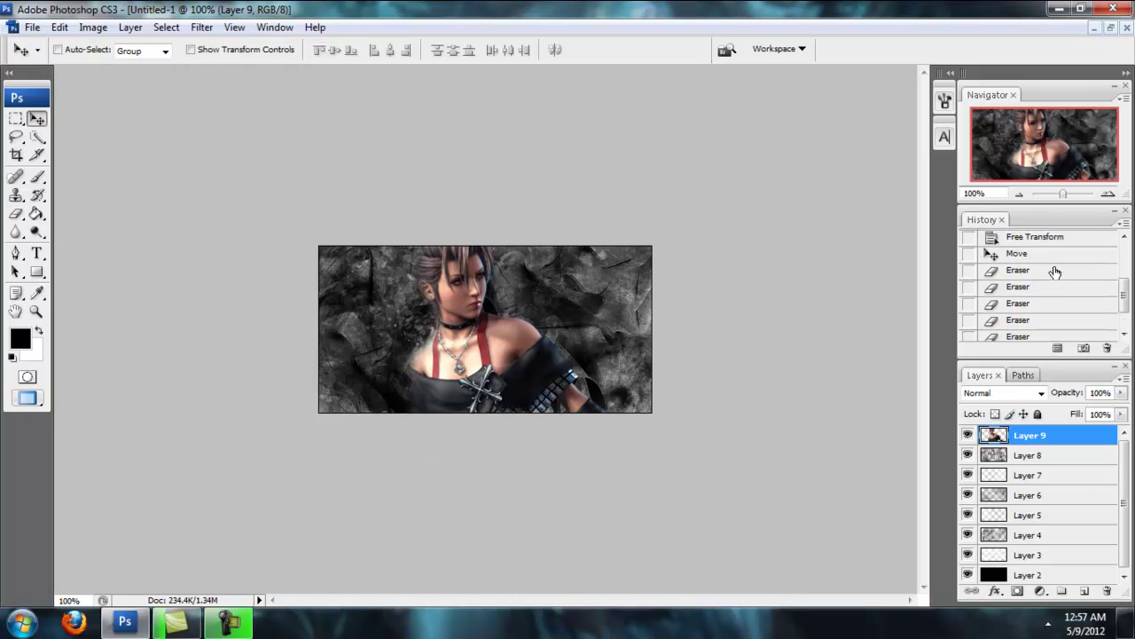
click(1055, 290)
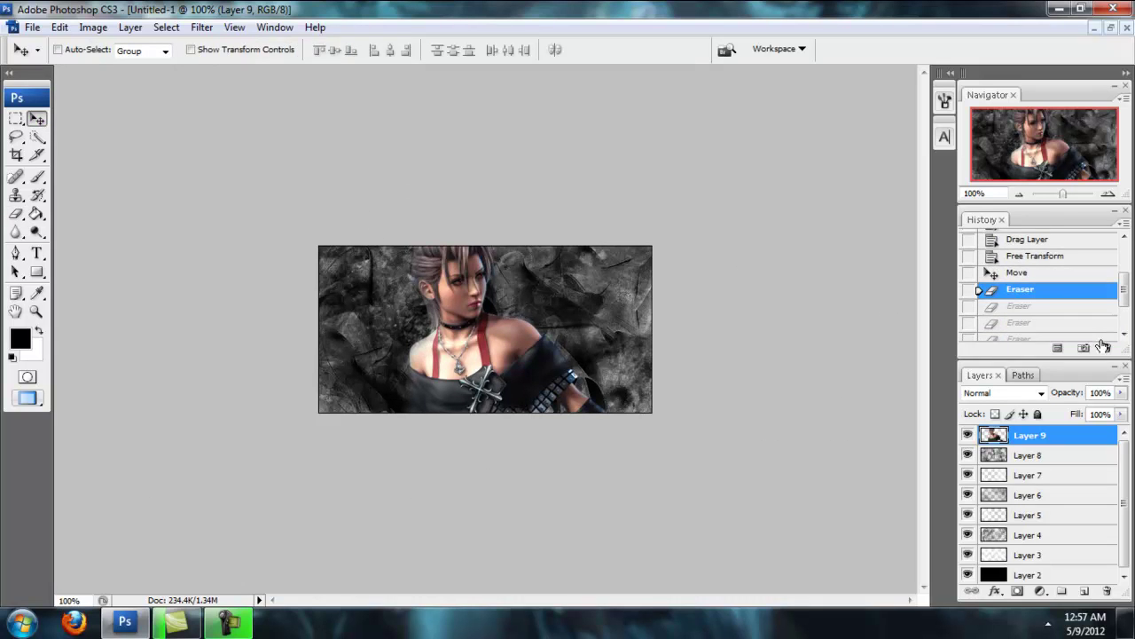
click(1107, 348)
click(536, 246)
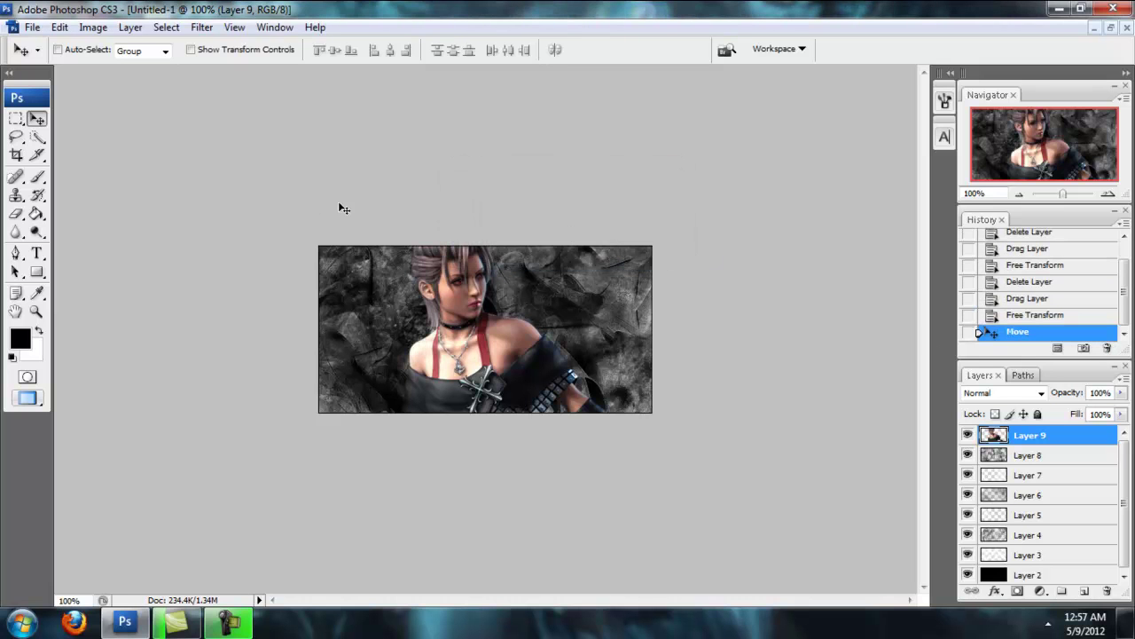
- Outline the character with a 10 px feathered Lasso, add the missed arm and lower edges, and mask Layer 9 to the selection
click(16, 138)
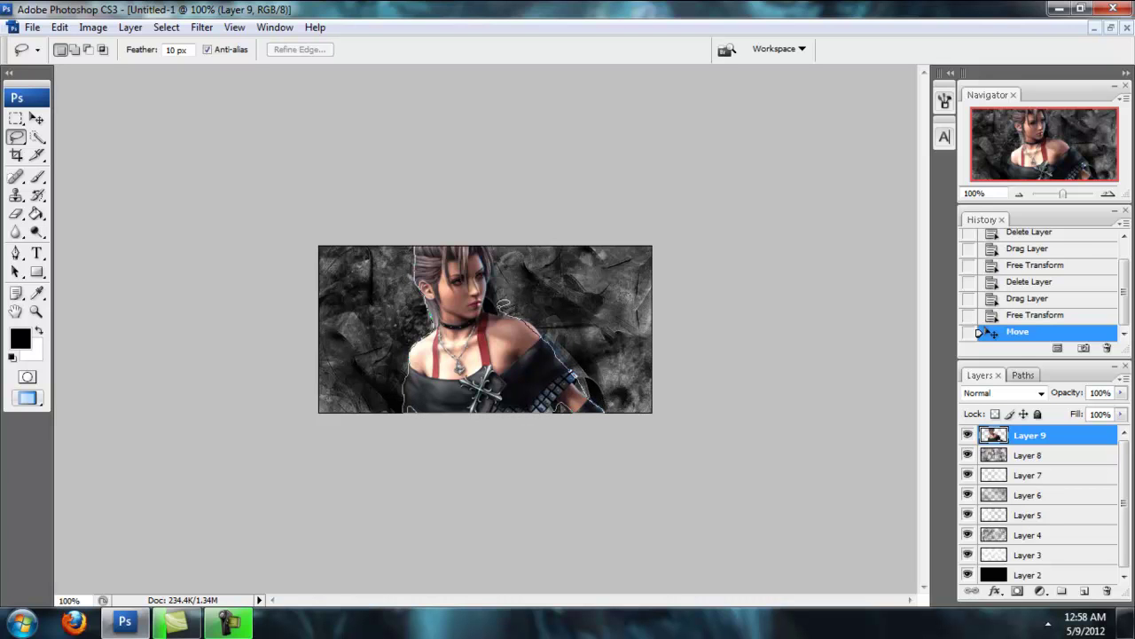
drag(466, 225, 403, 230)
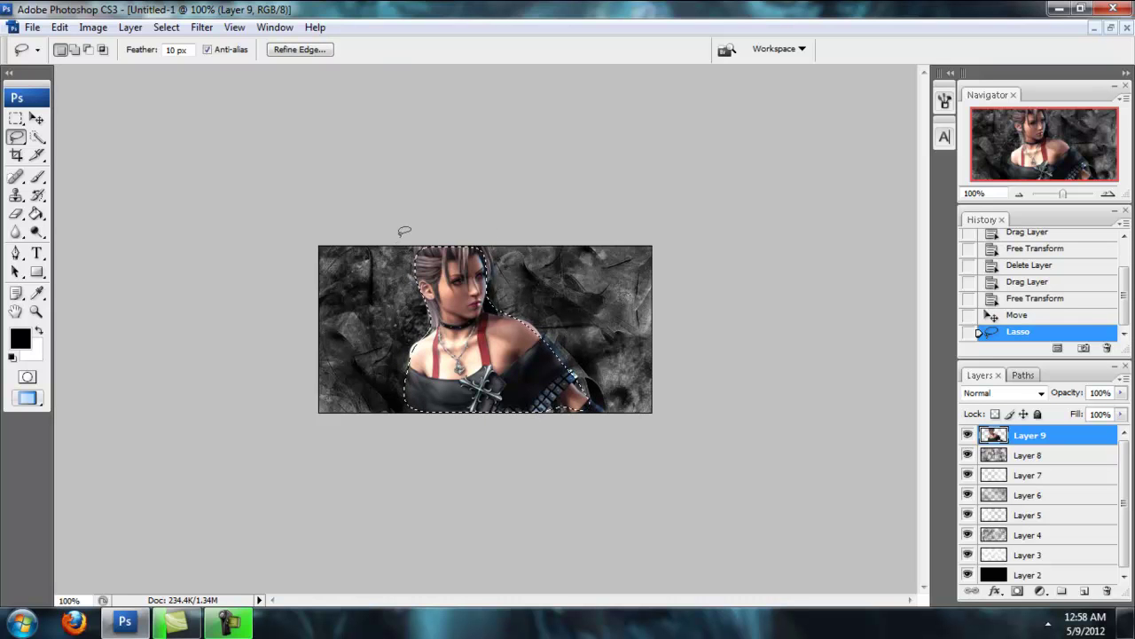
key(shift)
drag(413, 410, 434, 415)
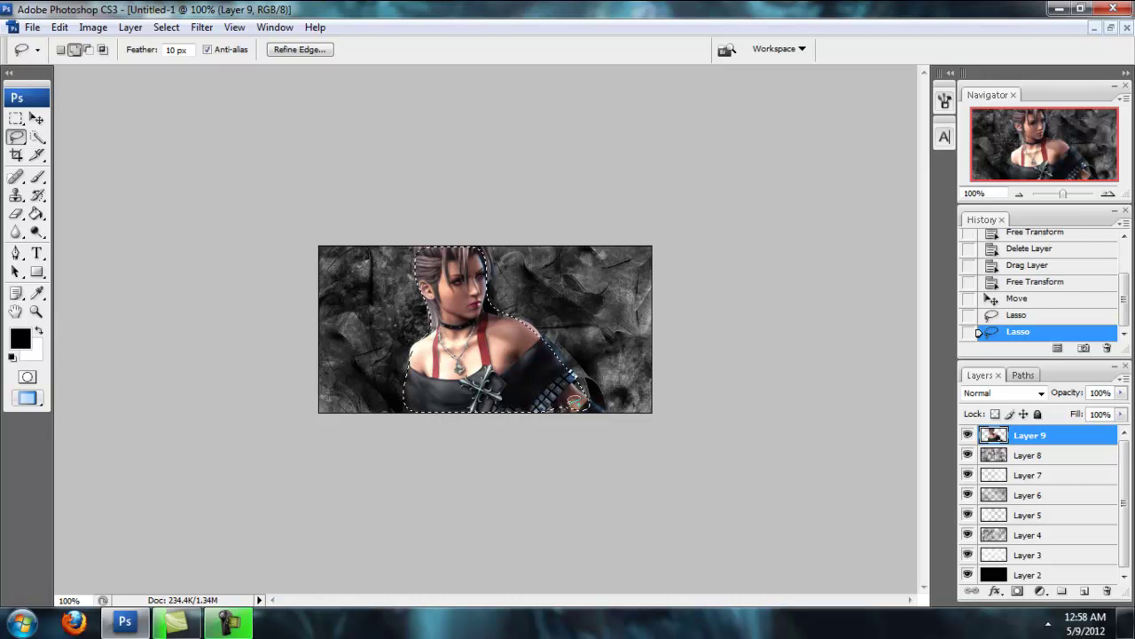
mouse_move(585, 393)
mouse_down()
mouse_move(592, 403)
mouse_move(584, 362)
mouse_up()
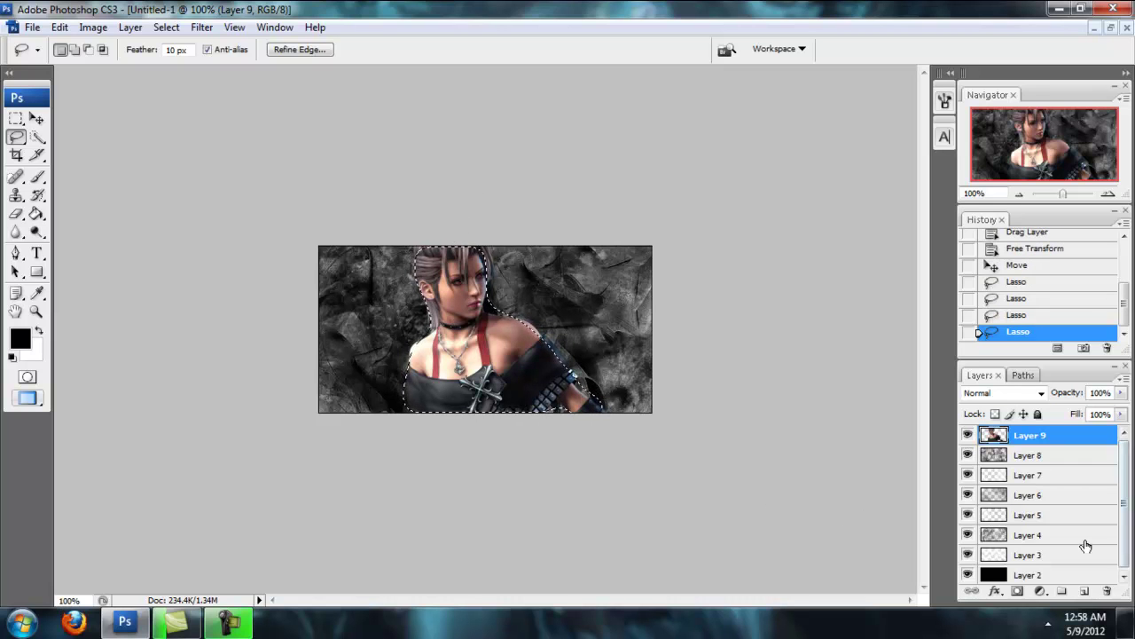
click(1017, 592)
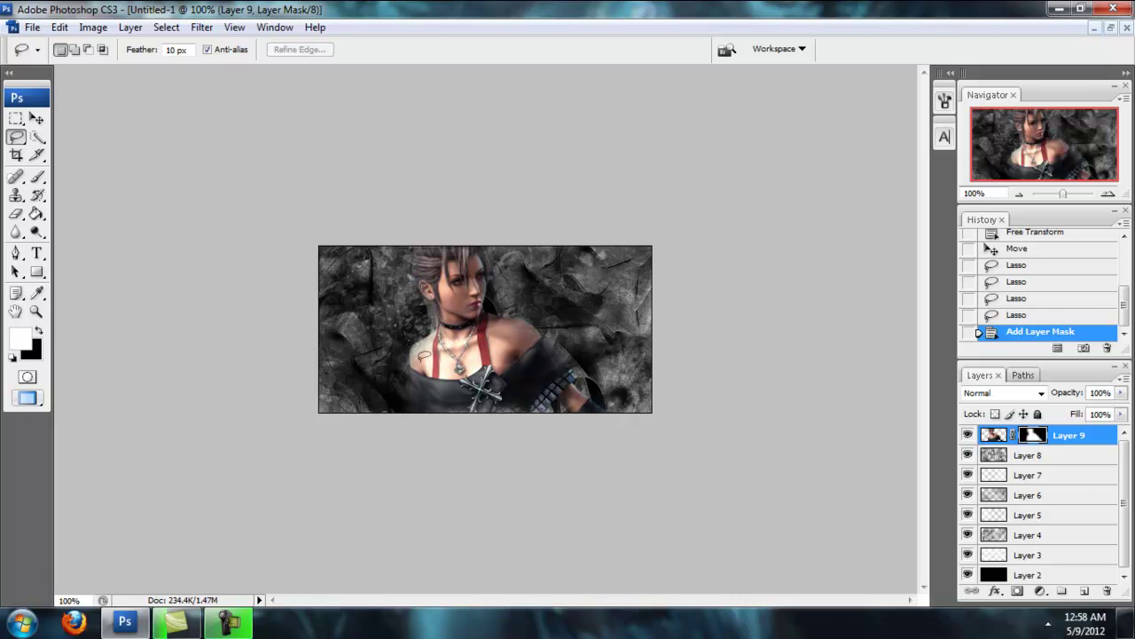
- Paint white on Layer 9's mask with a soft 45 px brush at 100% opacity to restore the character's right-hand sleeve and arm
click(38, 178)
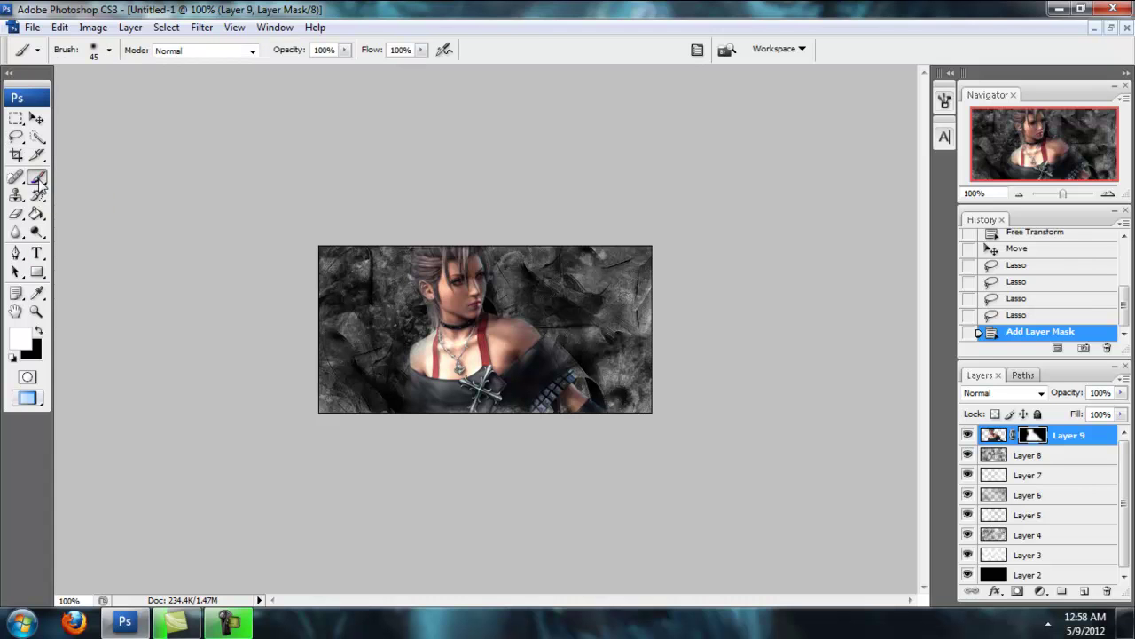
click(110, 50)
click(110, 51)
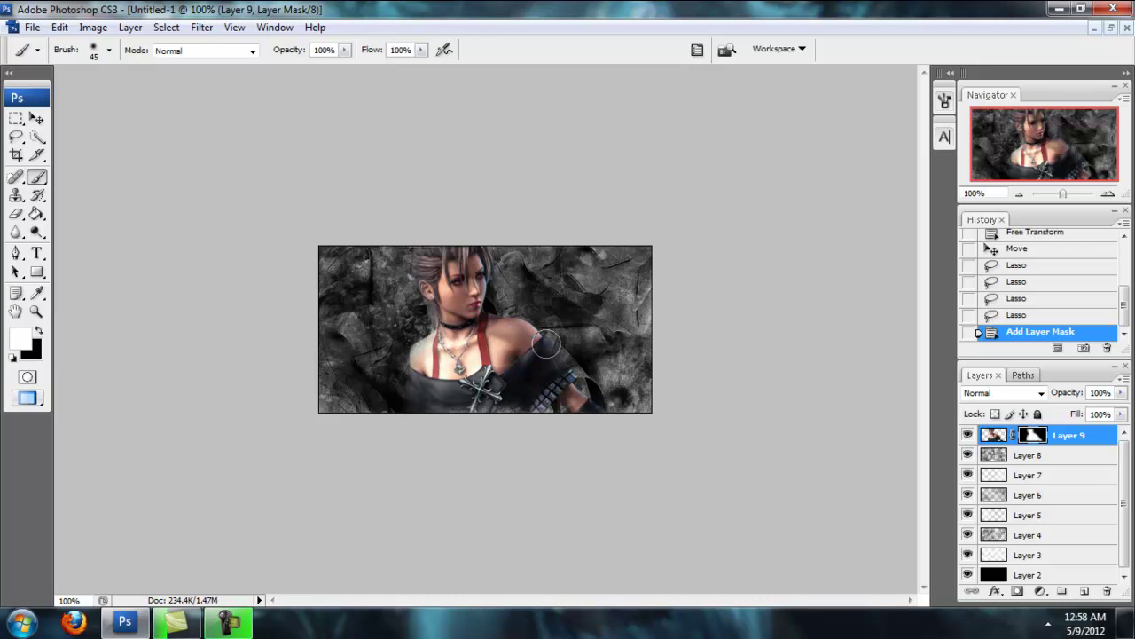
mouse_move(612, 405)
mouse_down()
mouse_move(570, 375)
mouse_move(611, 419)
mouse_move(566, 402)
mouse_move(529, 421)
mouse_move(540, 407)
mouse_move(563, 419)
mouse_move(422, 416)
mouse_move(598, 417)
mouse_up()
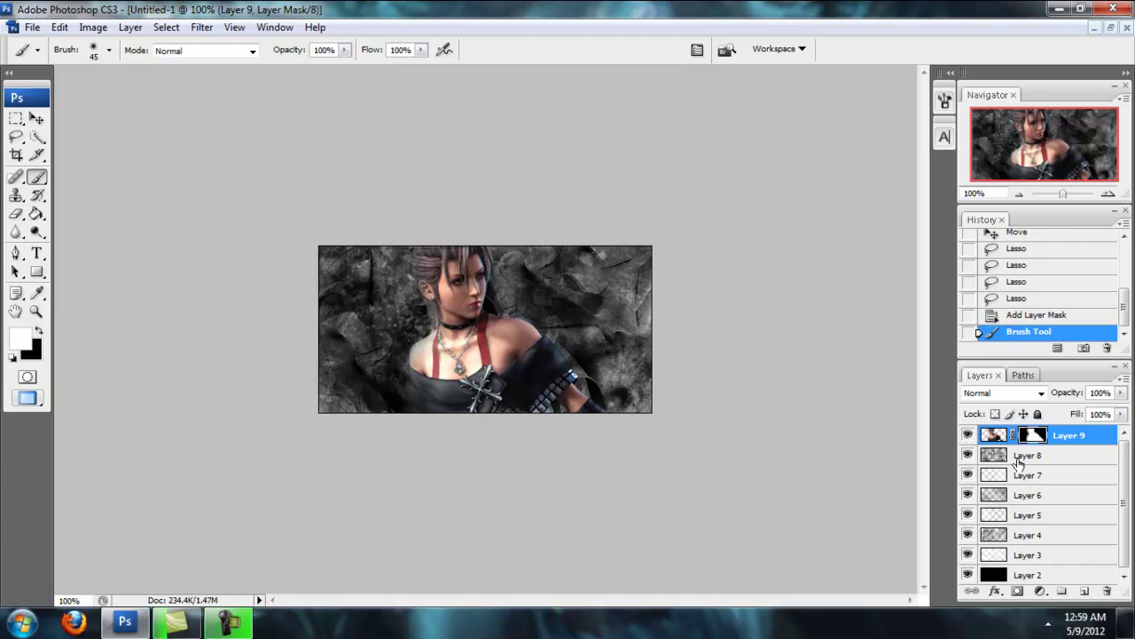
click(39, 122)
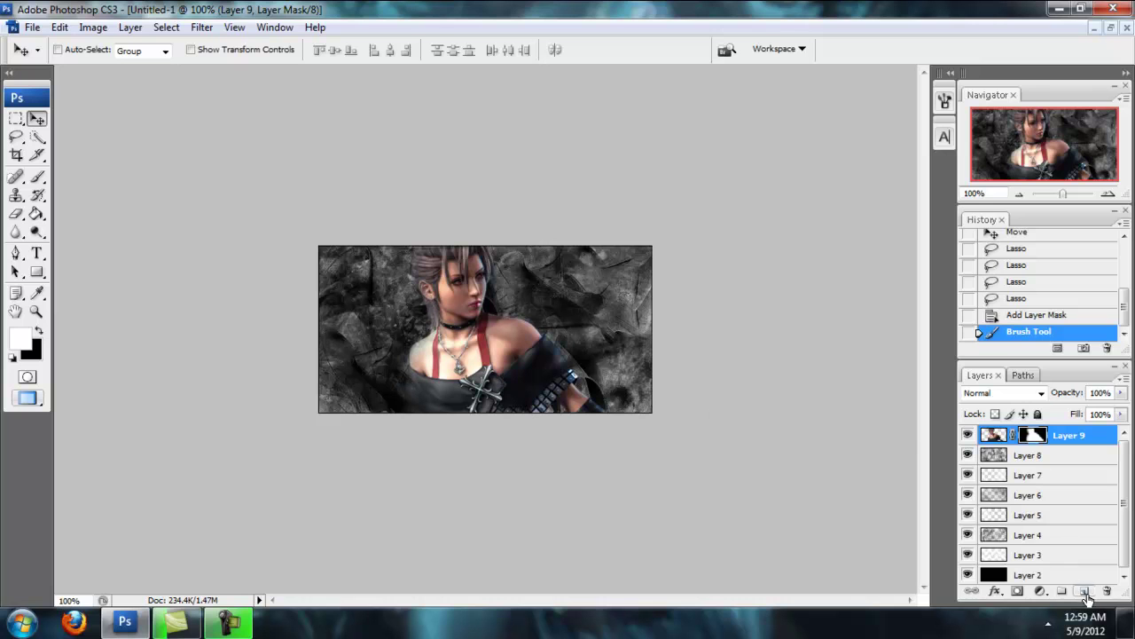
click(1040, 592)
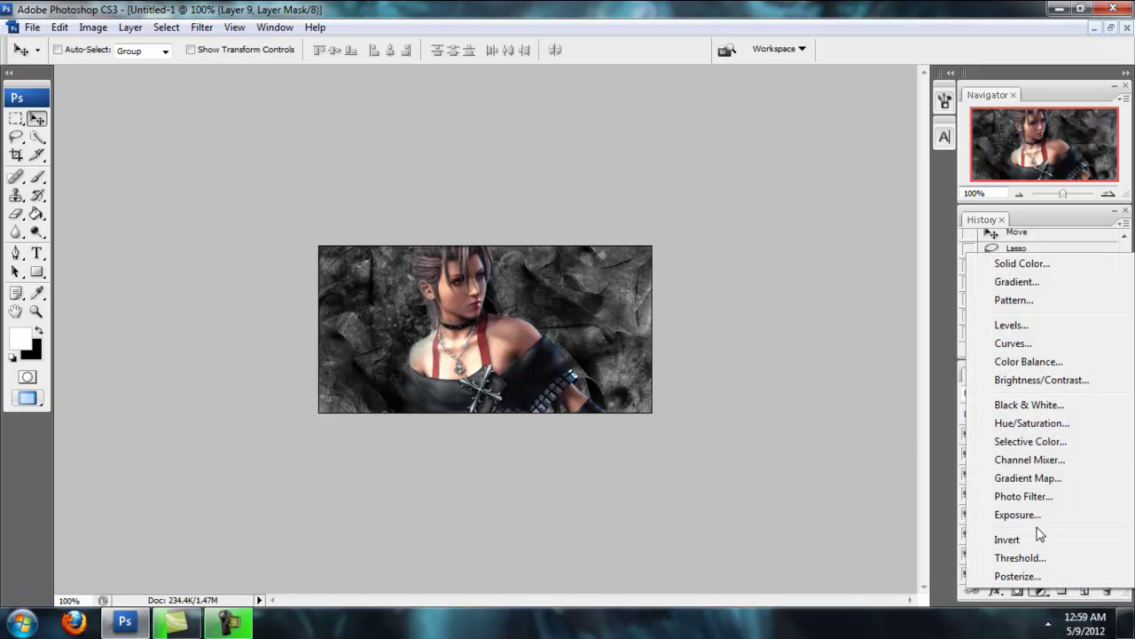
click(1032, 423)
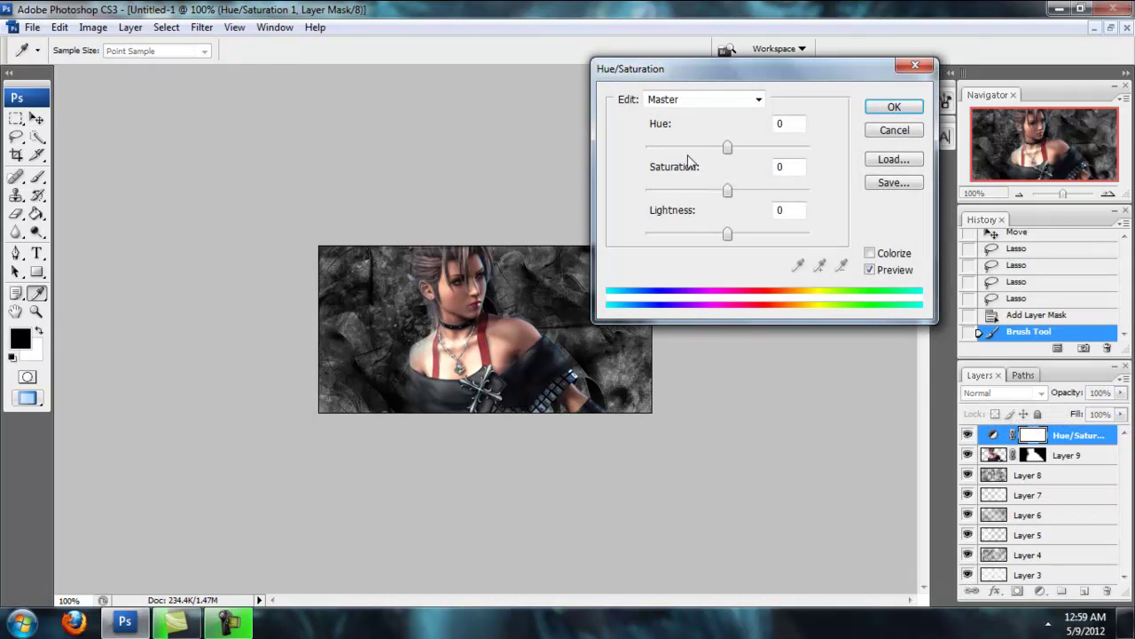
drag(726, 149, 780, 158)
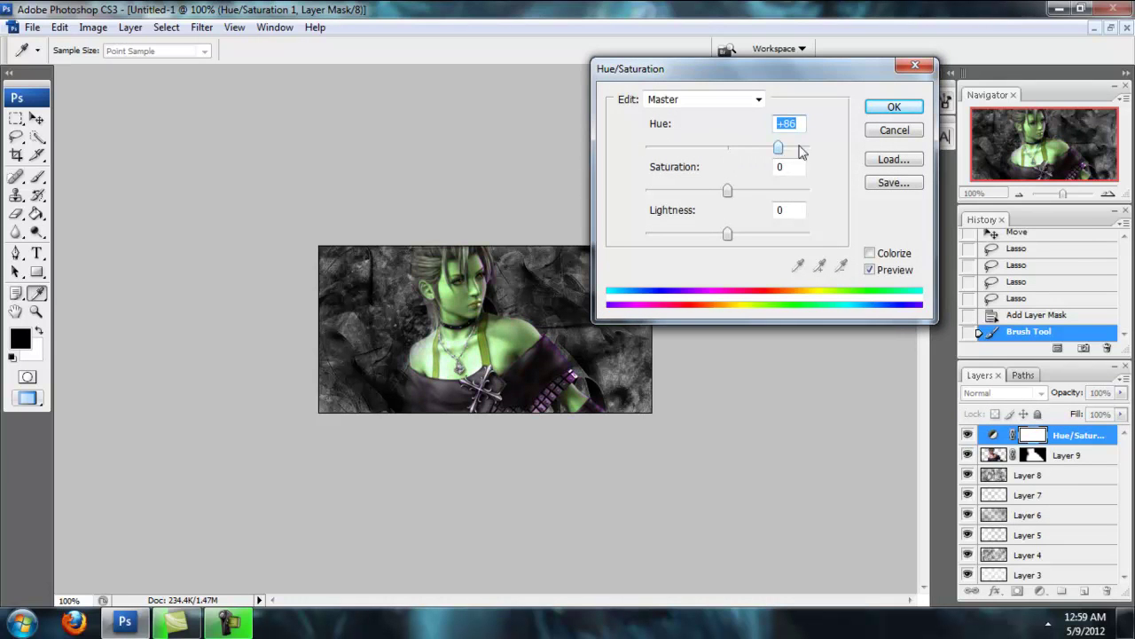
click(894, 131)
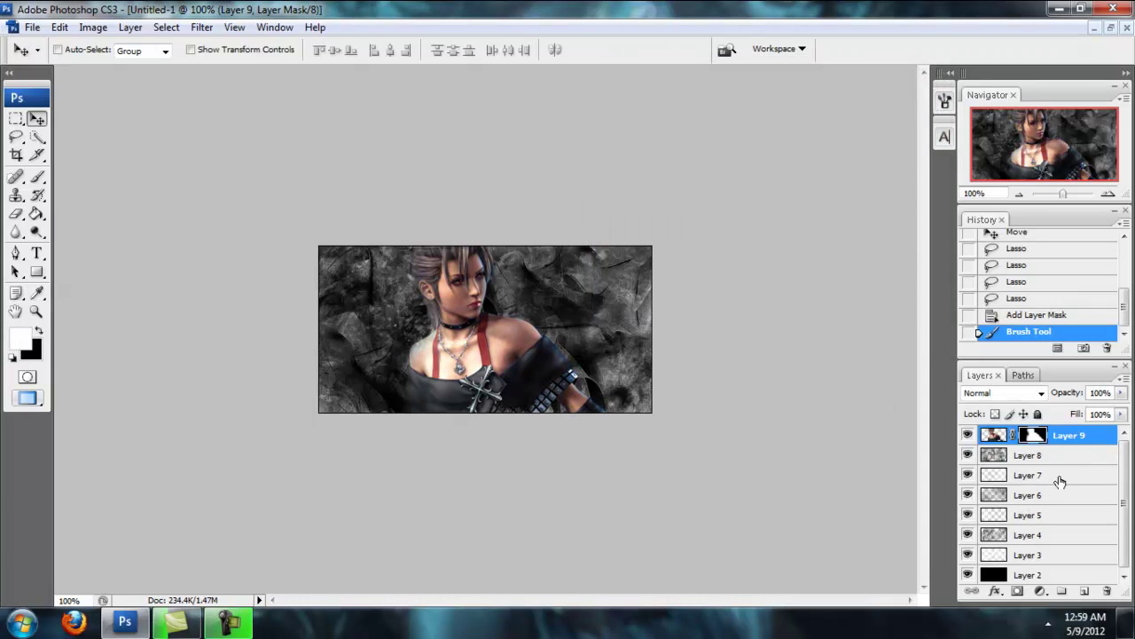
double_click(1098, 438)
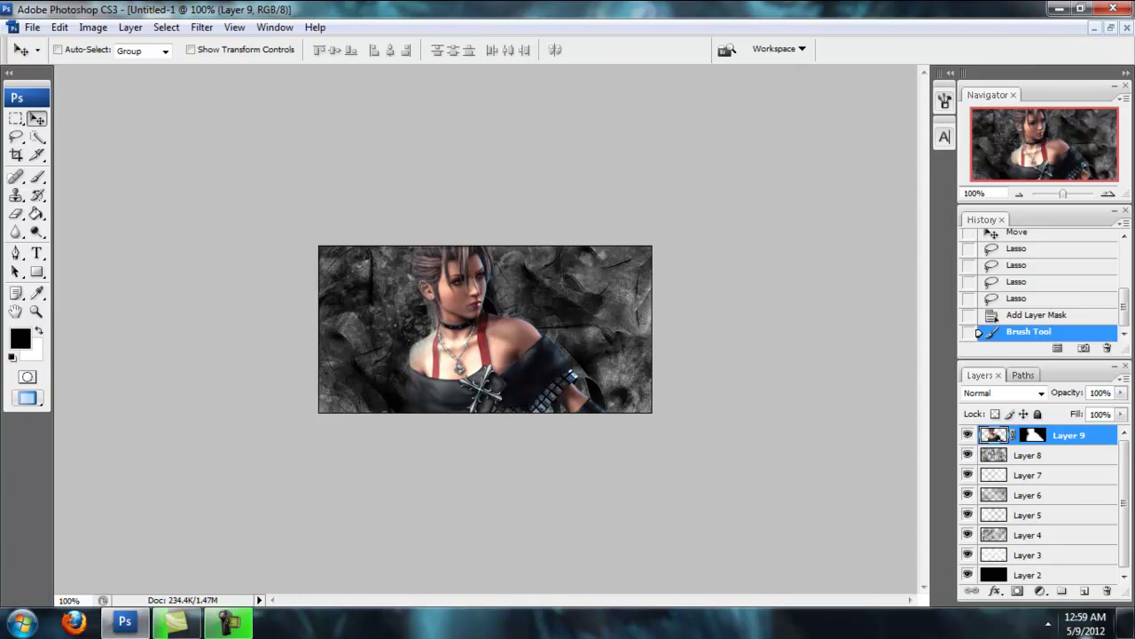
- Add a new layer above Layer 9 and fill it with the merged image using Apply Image
click(1084, 591)
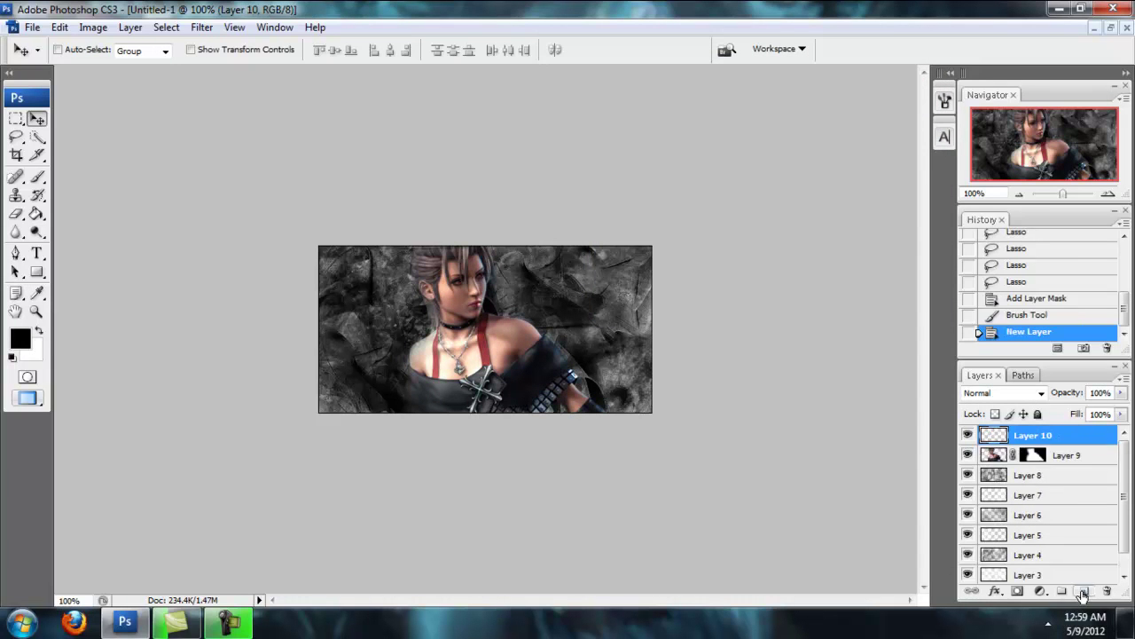
click(91, 31)
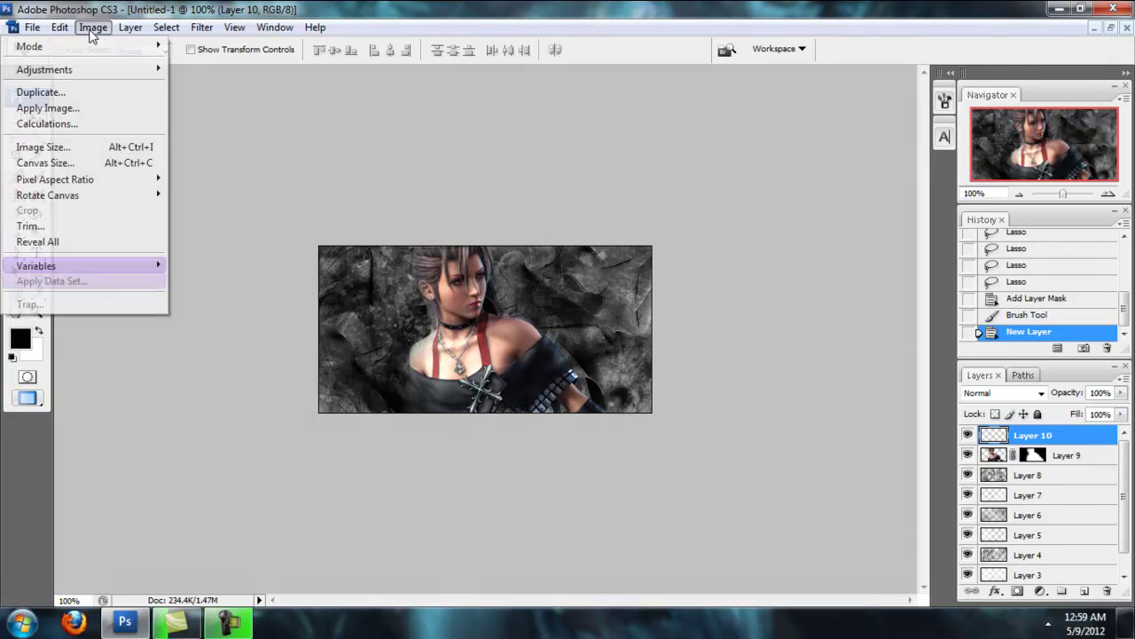
click(49, 107)
click(699, 174)
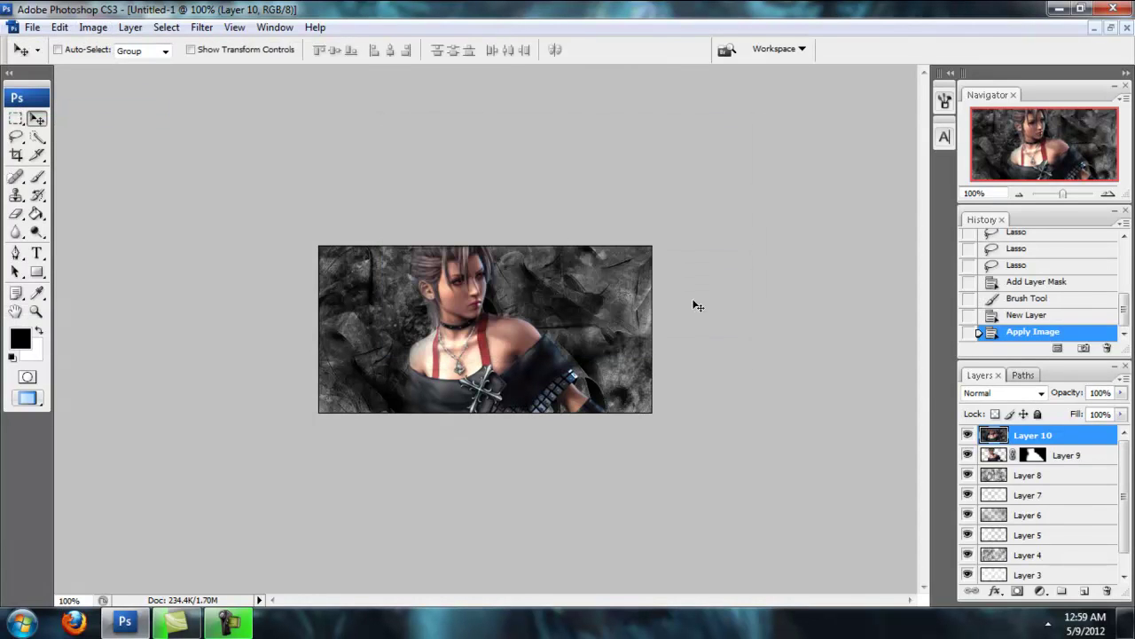
- Try a colorized Hue/Saturation adjustment above Layer 10, cancel it, and delete Layer 10
click(1039, 591)
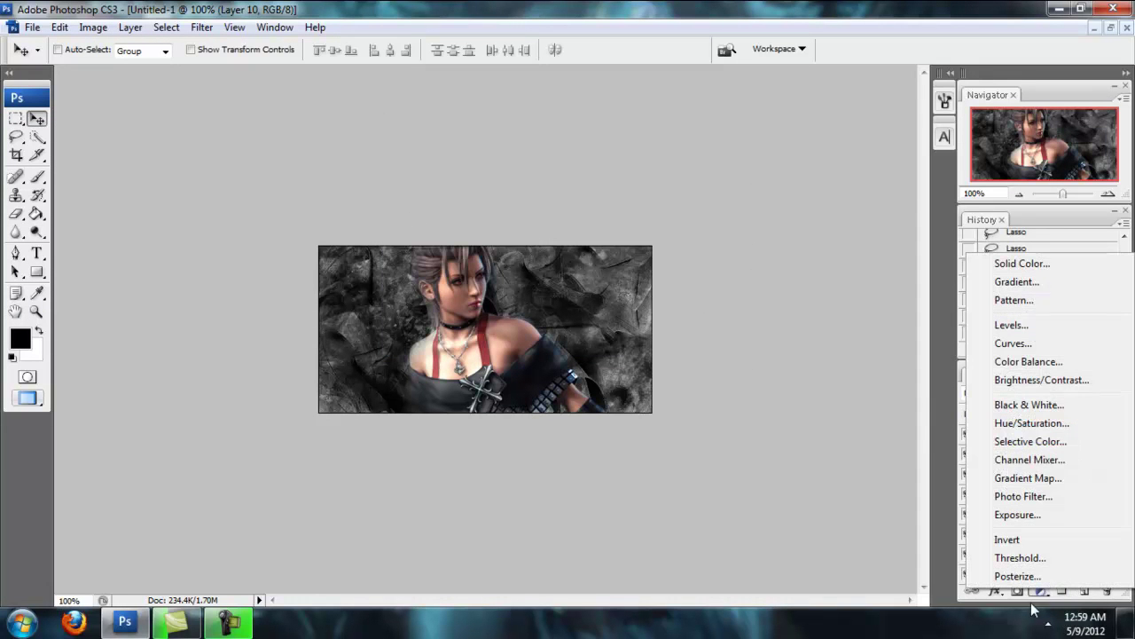
click(1034, 426)
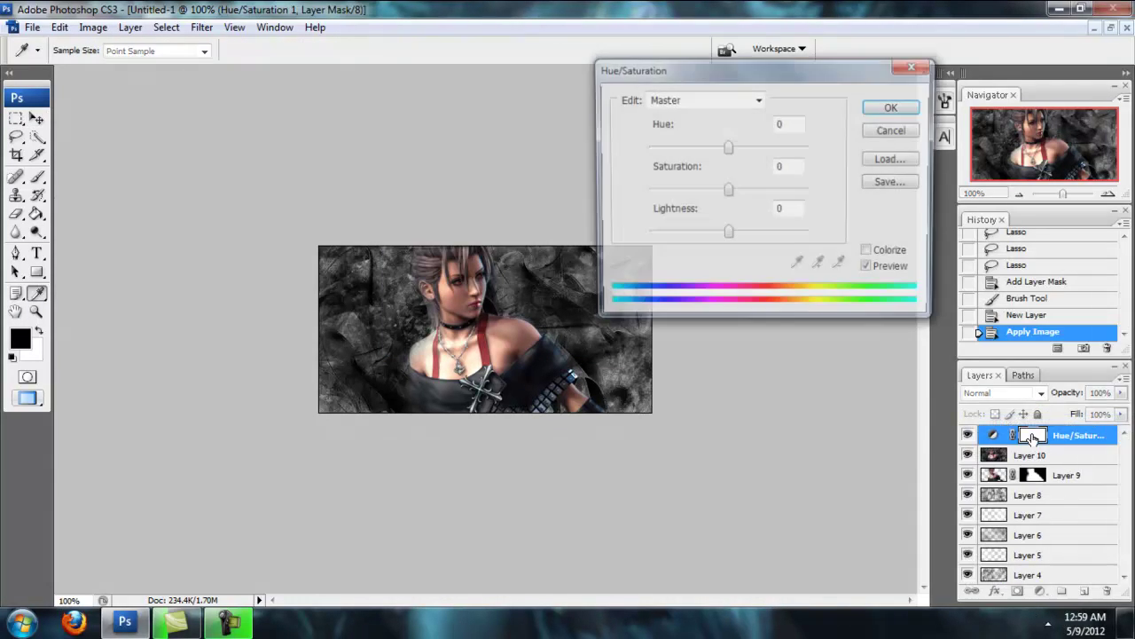
click(870, 253)
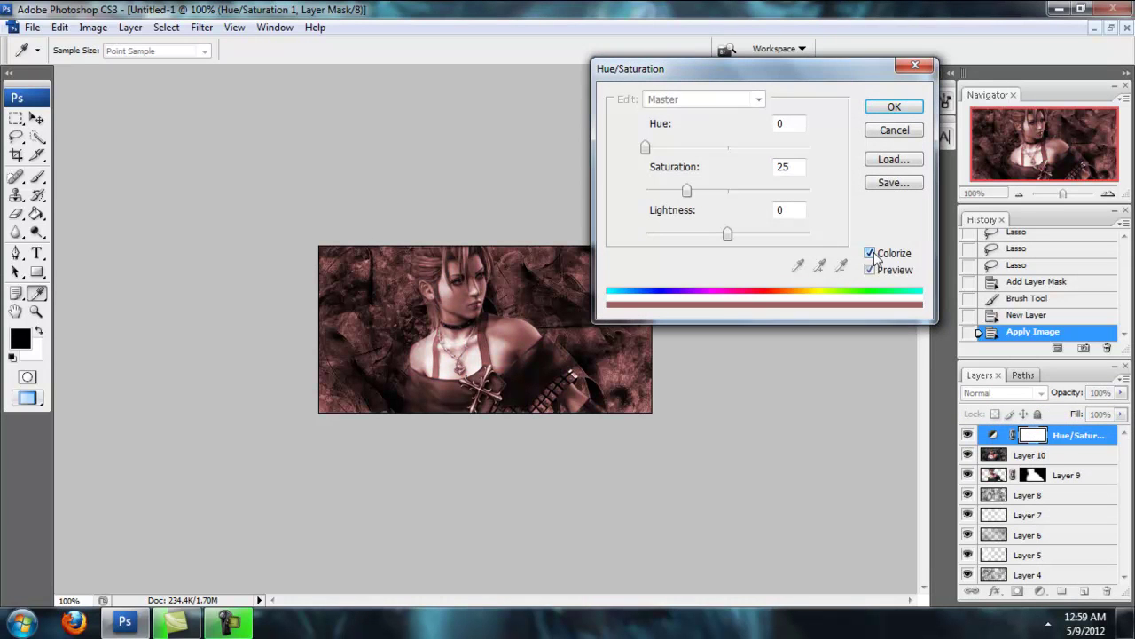
click(894, 130)
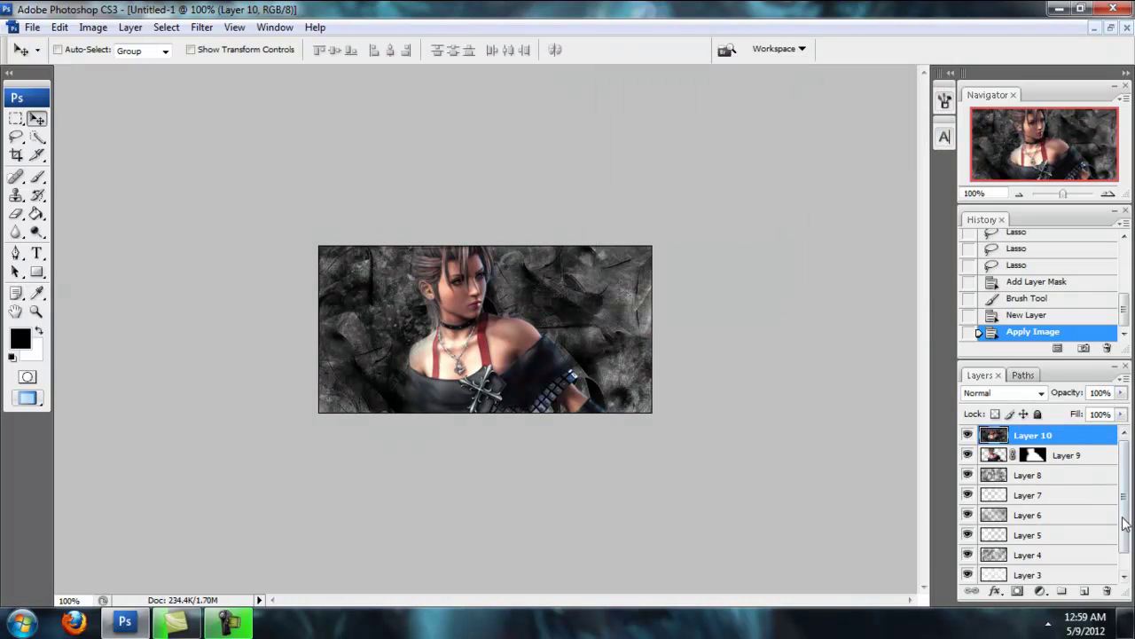
click(1107, 591)
click(531, 249)
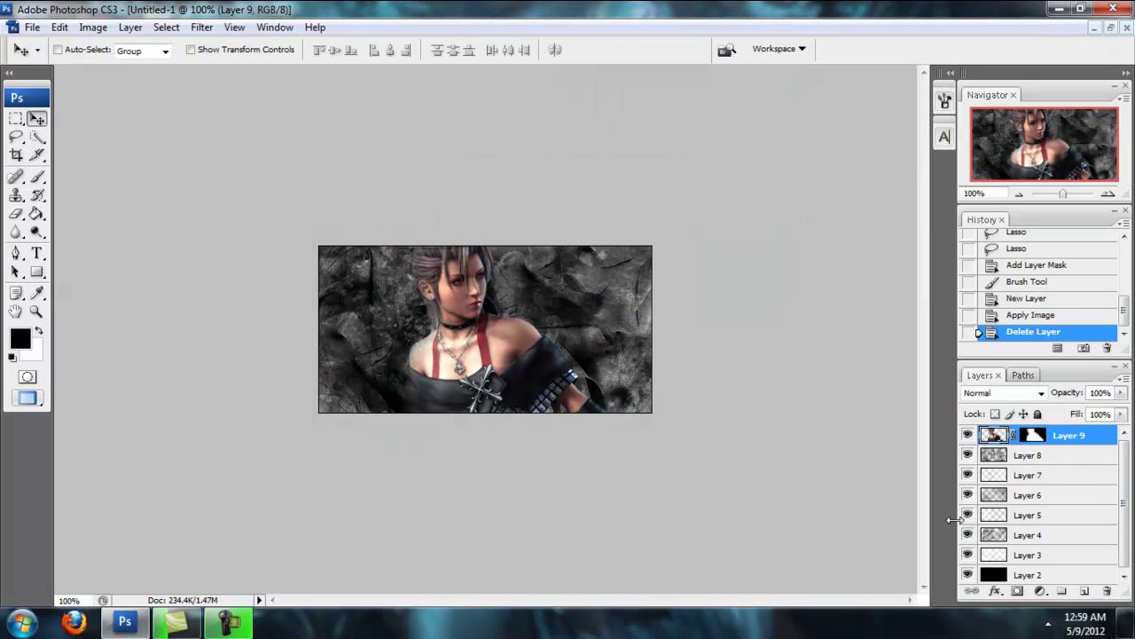
- Add a colorized Hue/Saturation adjustment layer above Layer 9 with hue 331, saturation 33 and lightness -5
click(1040, 591)
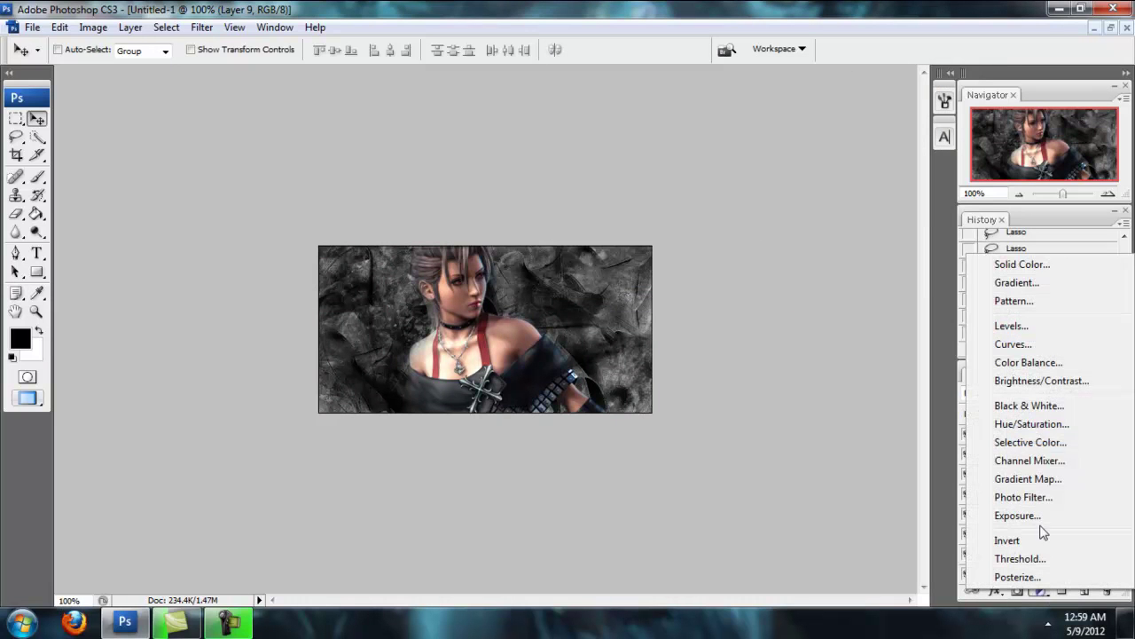
click(1020, 425)
click(870, 255)
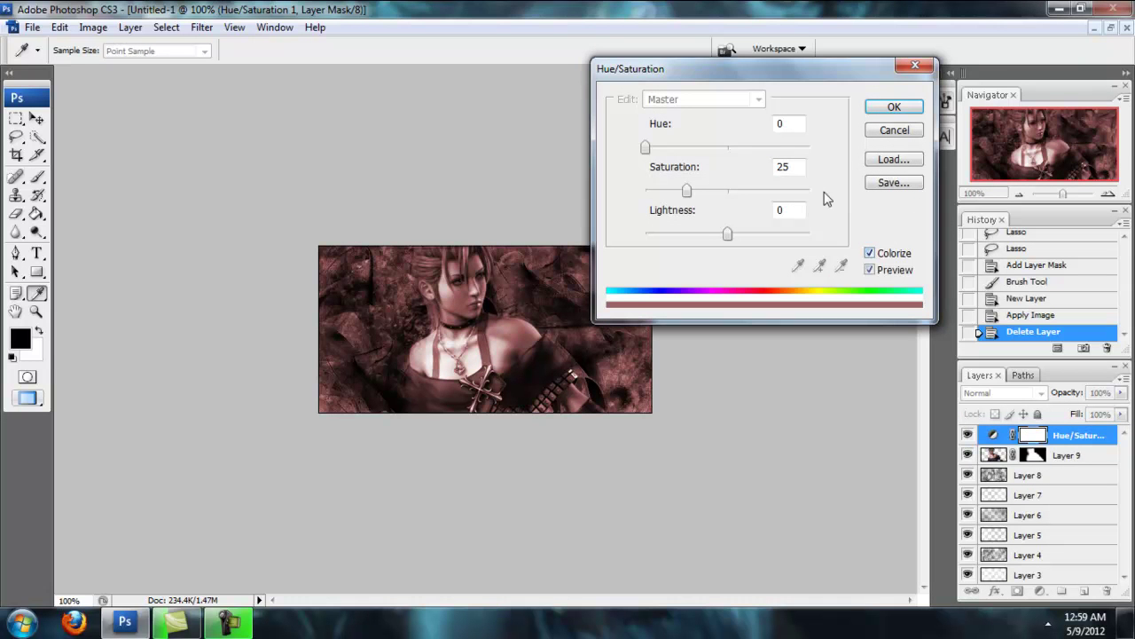
drag(685, 190, 722, 192)
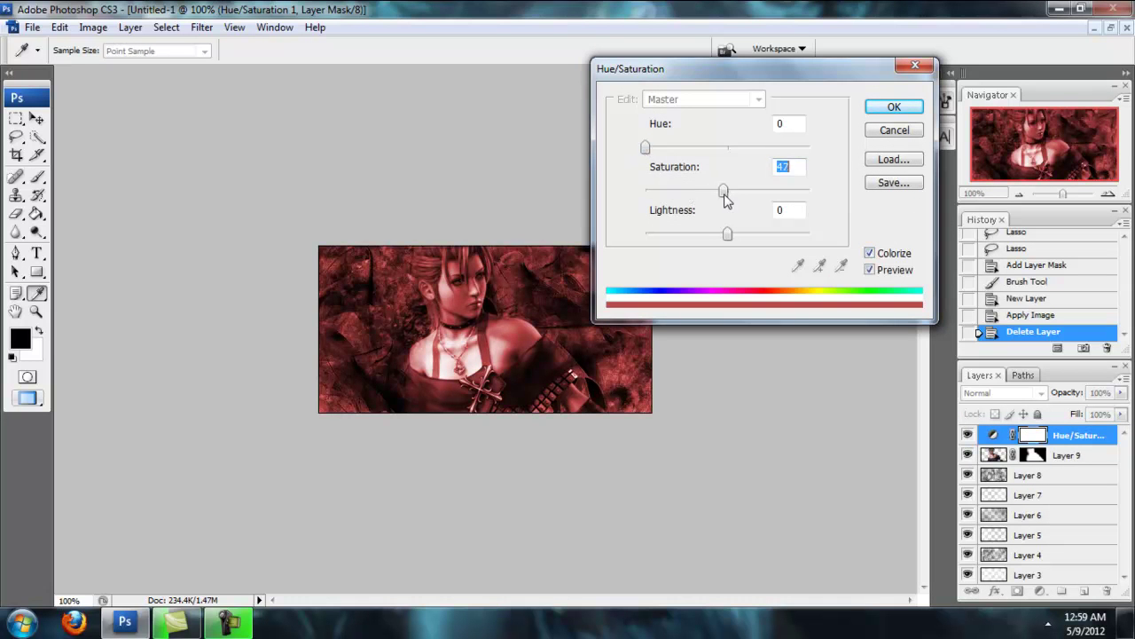
drag(645, 147, 802, 166)
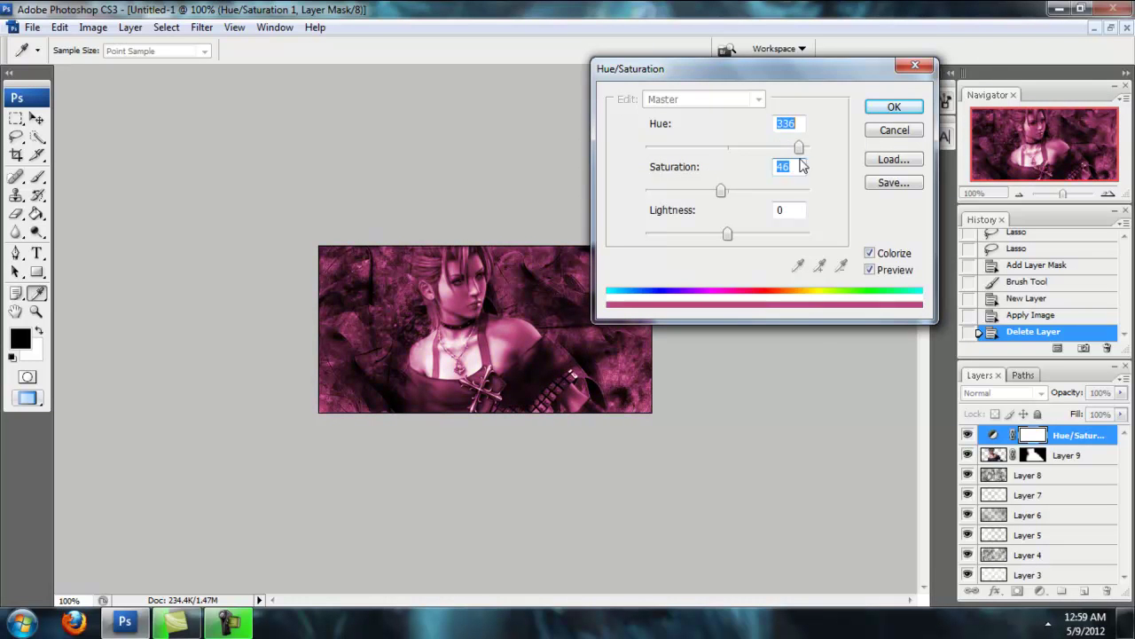
mouse_move(722, 191)
mouse_down()
mouse_move(737, 189)
mouse_move(694, 194)
mouse_move(705, 194)
mouse_up()
drag(727, 233, 724, 237)
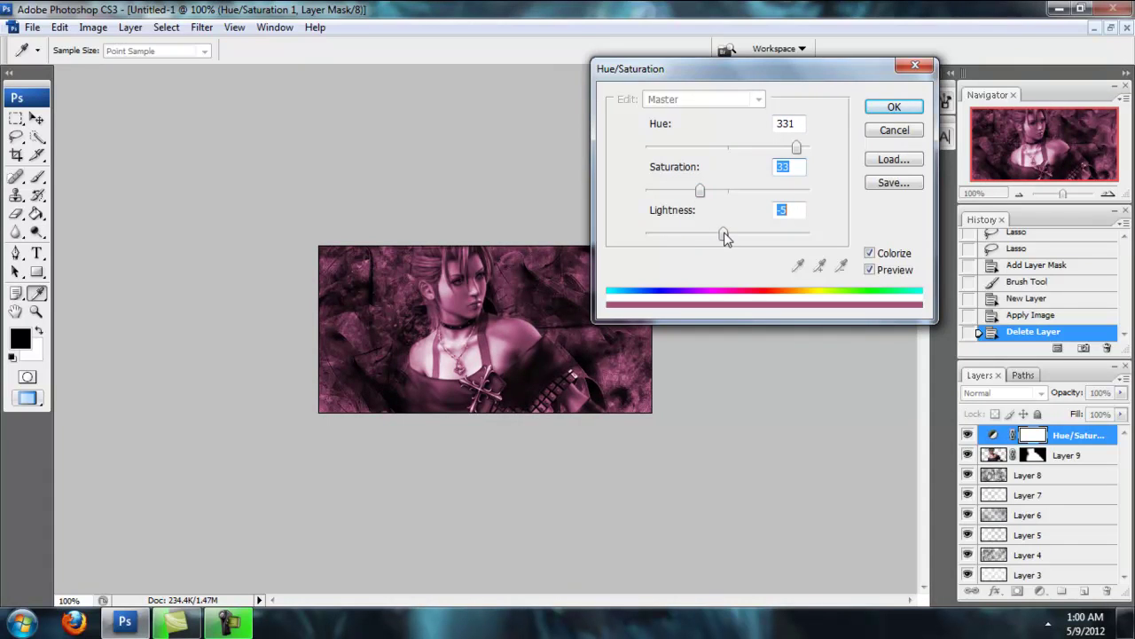
click(889, 110)
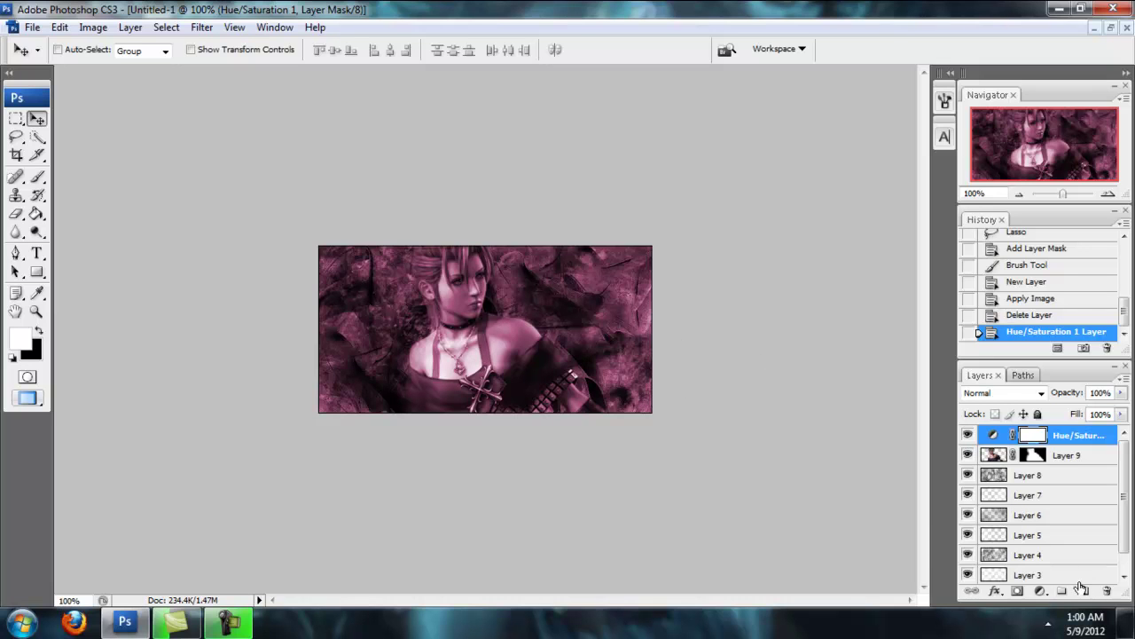
- Add a Curves adjustment layer with an S-shaped RGB curve through input 173, output 210 and input 77, output 71
click(1040, 590)
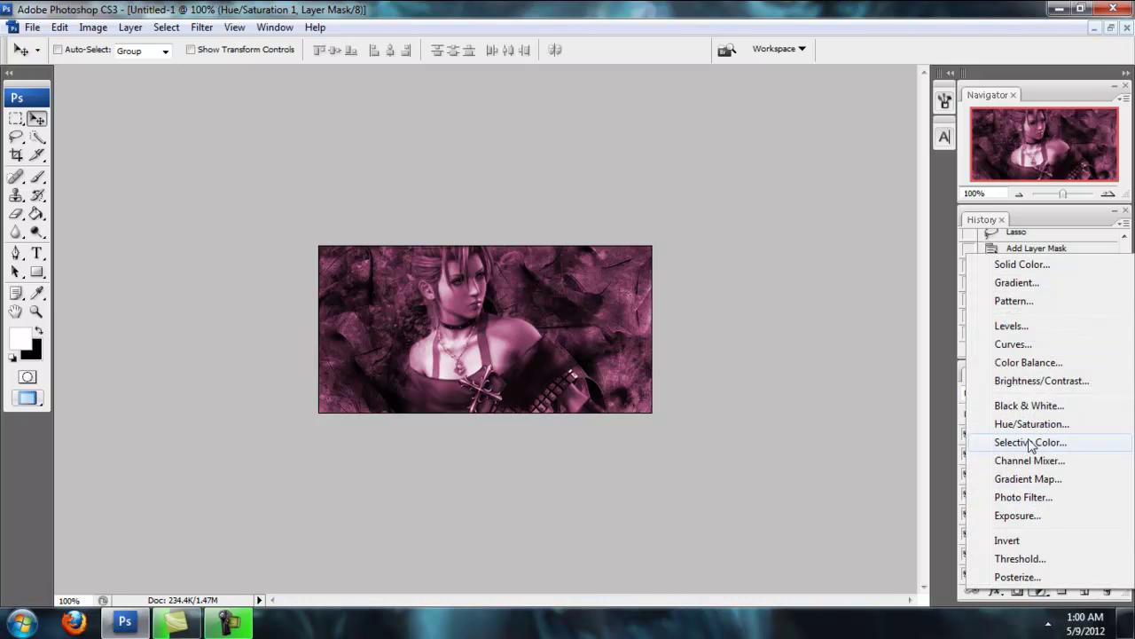
click(1012, 344)
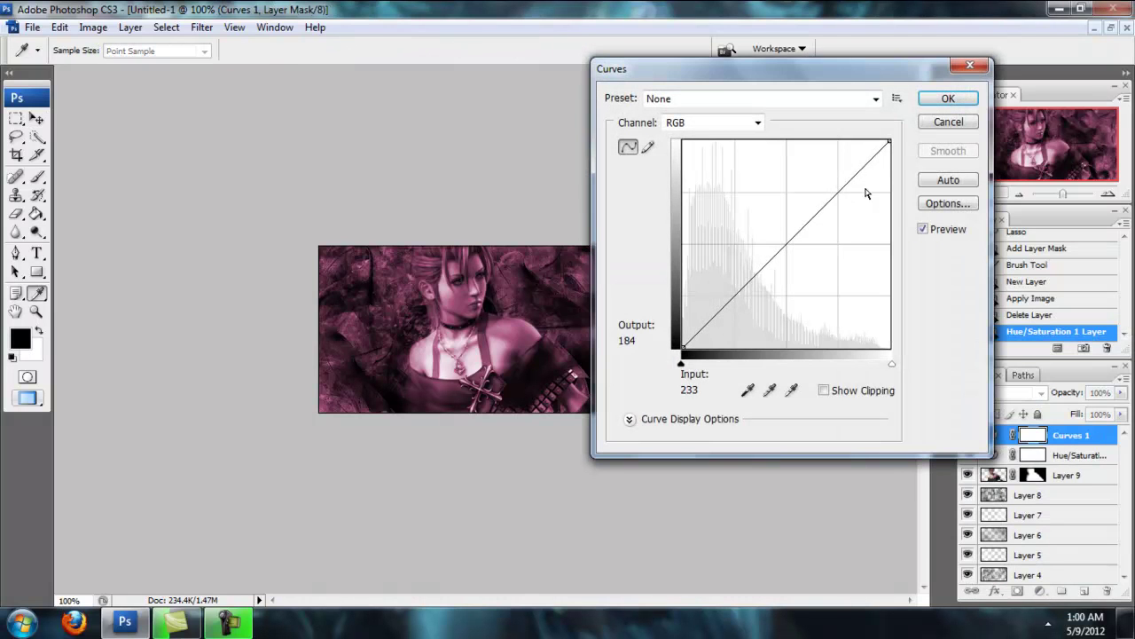
click(841, 189)
click(737, 294)
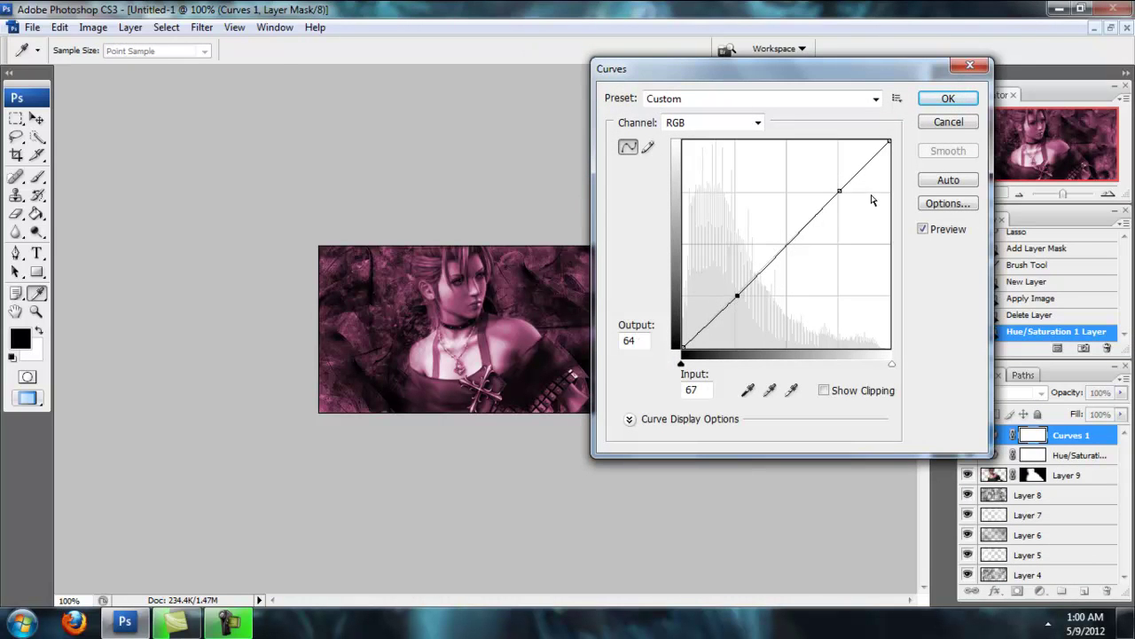
drag(841, 190, 823, 177)
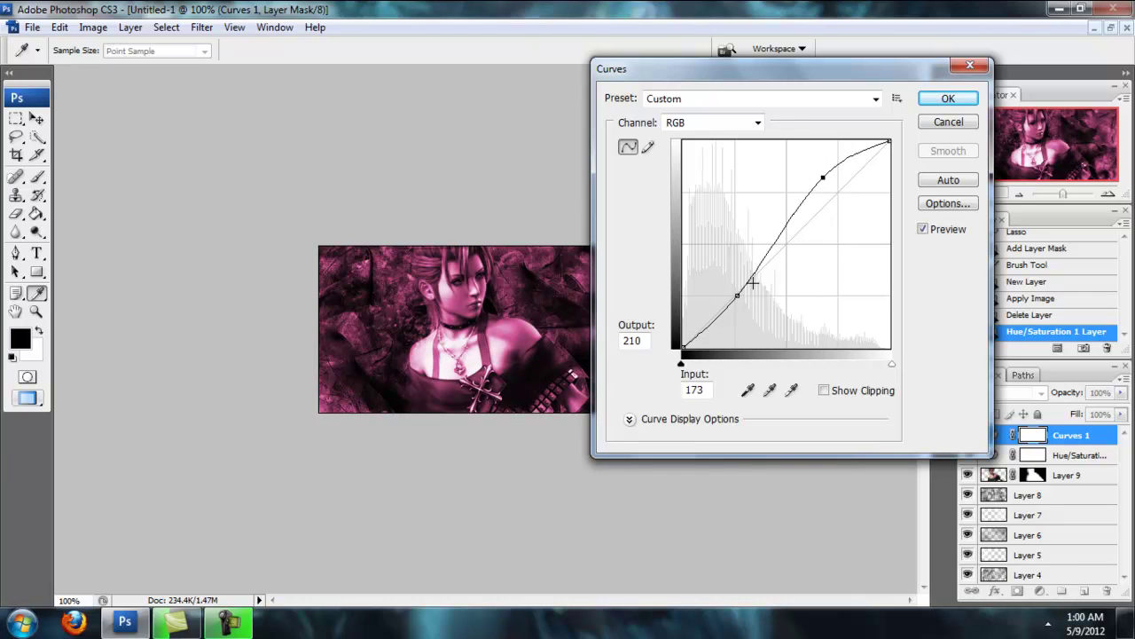
mouse_move(740, 299)
mouse_down()
mouse_move(755, 293)
mouse_move(745, 289)
mouse_up()
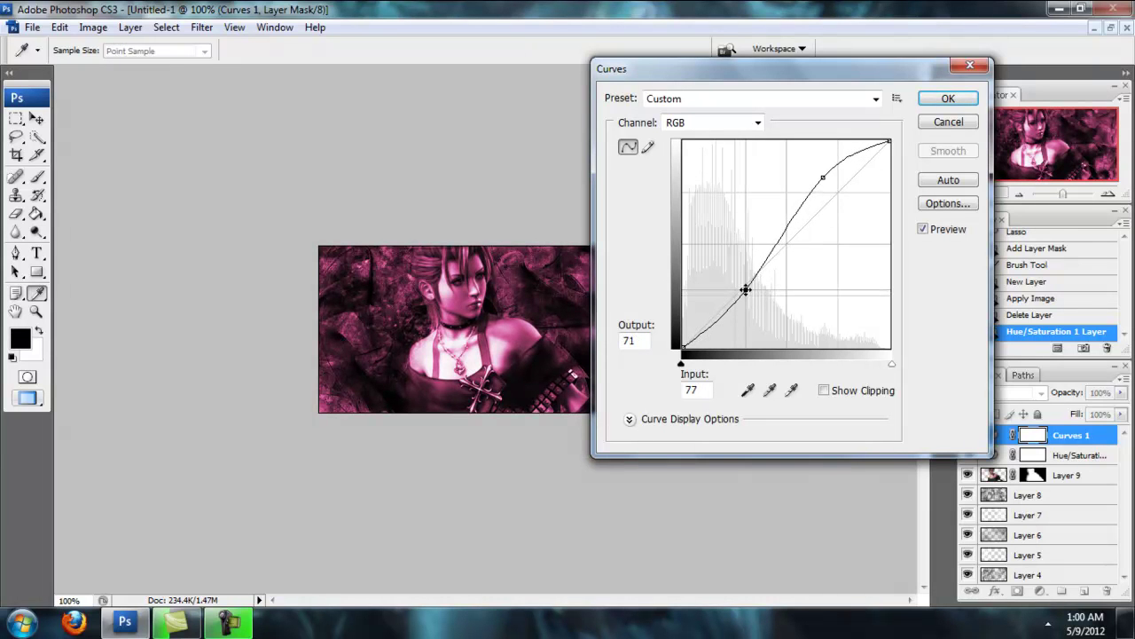
click(948, 98)
- Add a Levels adjustment layer with the RGB midtone input level set to 1.10
click(1039, 591)
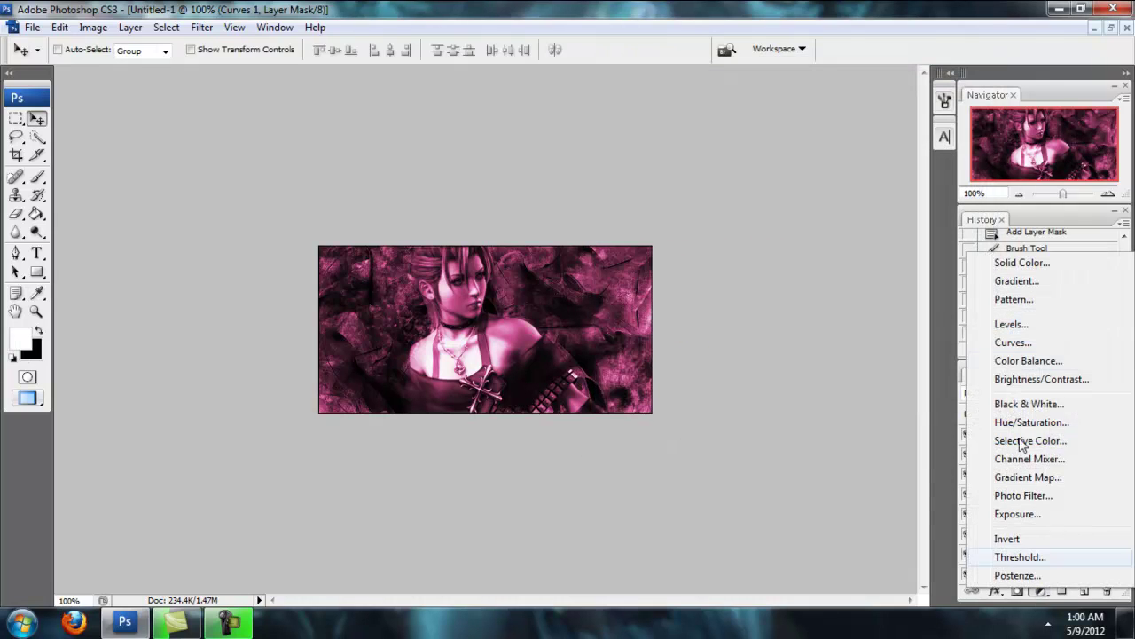
click(1010, 324)
drag(723, 224, 720, 225)
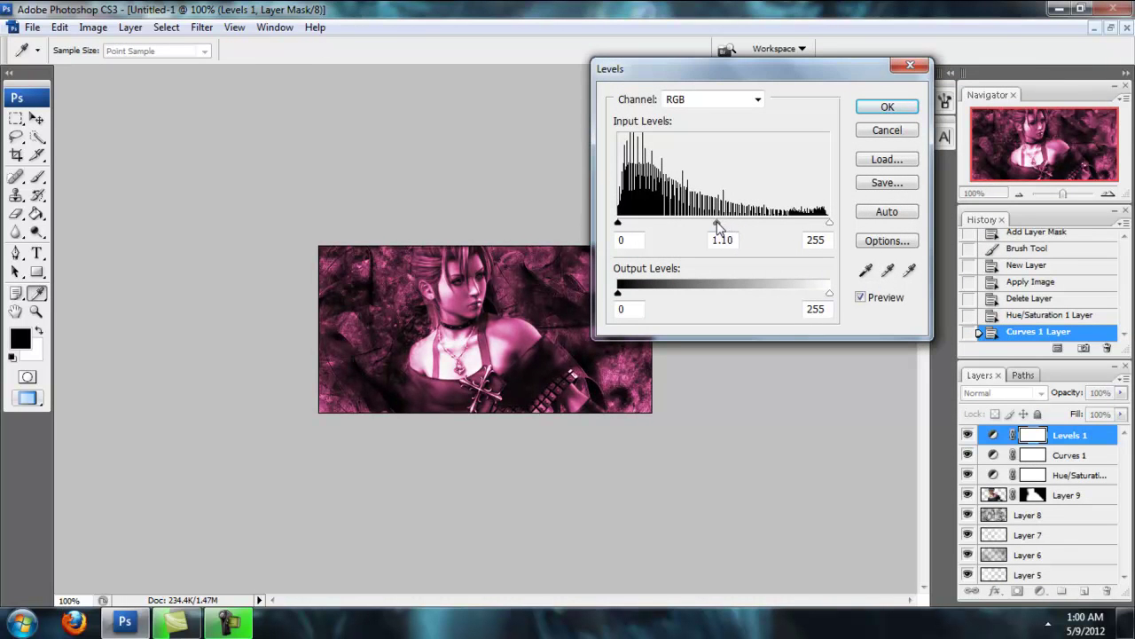
click(863, 110)
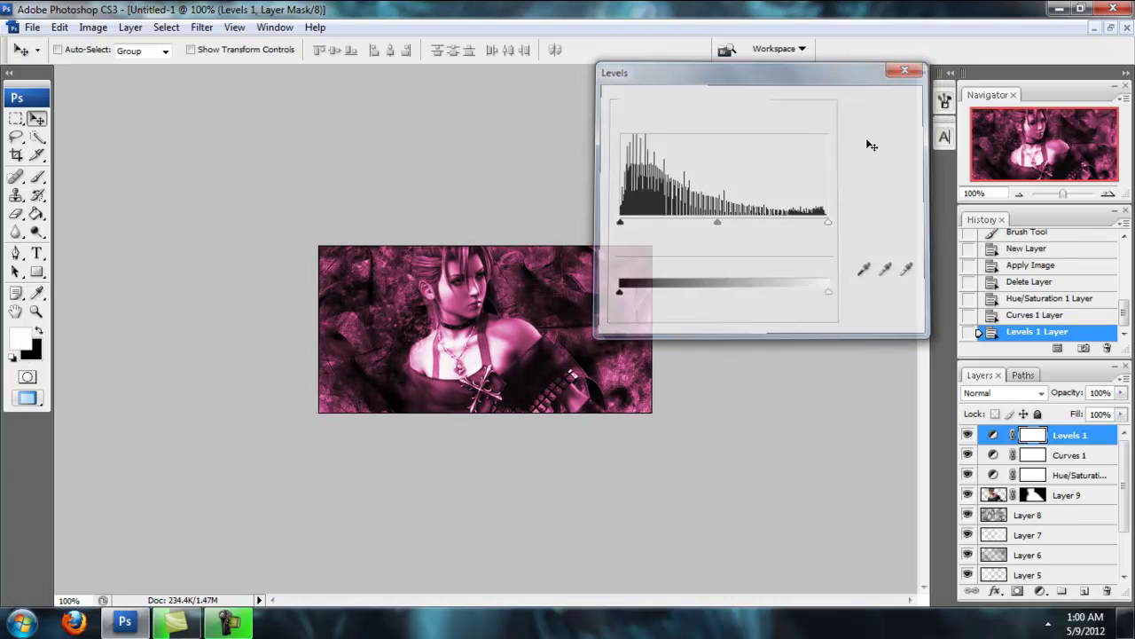
- Set the foreground to black and background to white, and add a black-to-white Gradient Map adjustment layer above Levels 1
click(1040, 591)
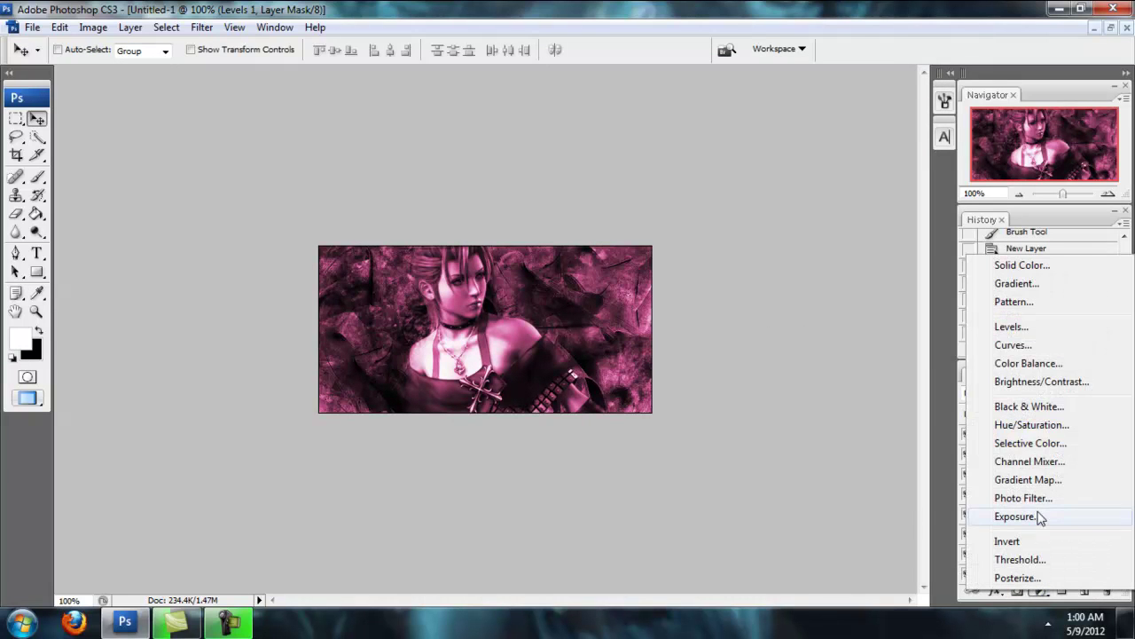
click(39, 337)
click(38, 333)
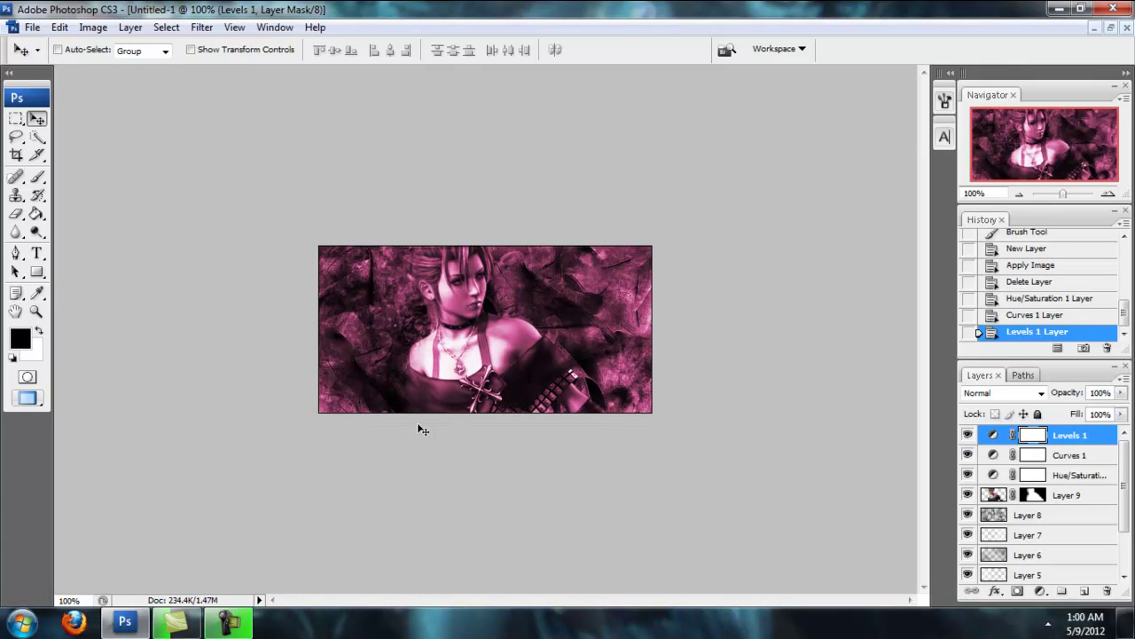
click(1039, 591)
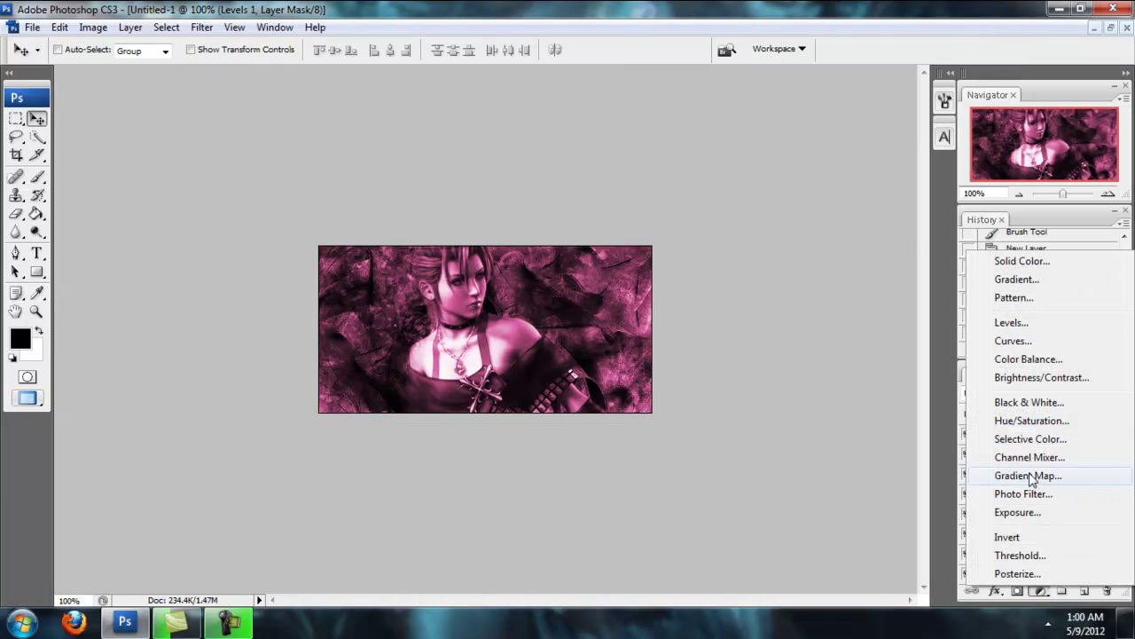
click(1036, 474)
click(897, 104)
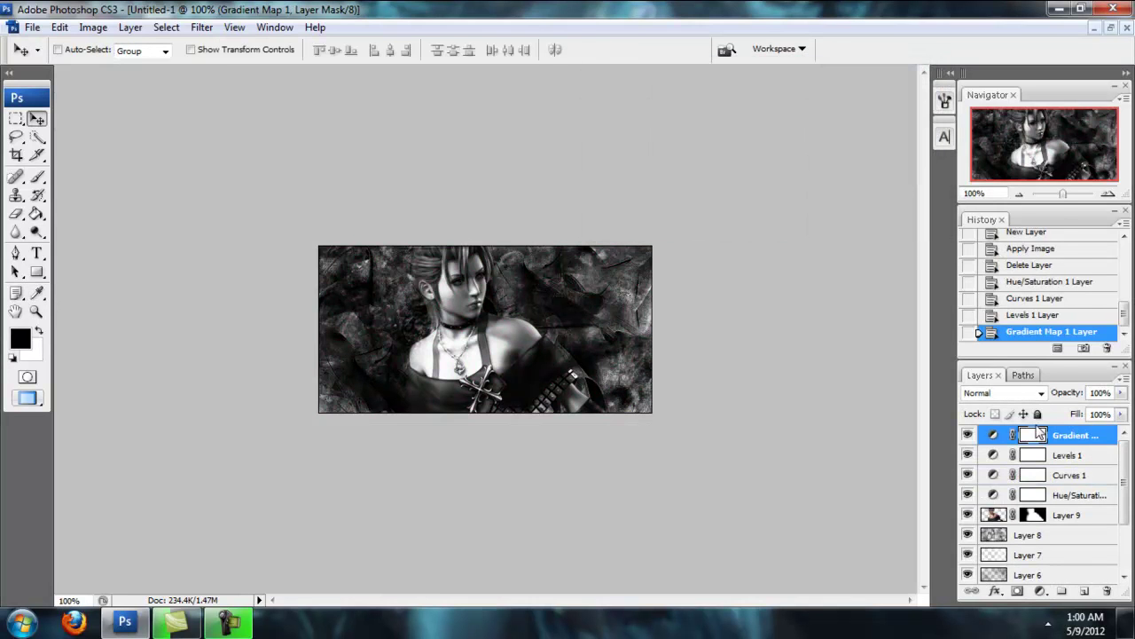
- Set the Gradient Map layer to Multiply and paint black on its mask with a soft 100 px brush everywhere except the banner's edges
click(1043, 393)
click(995, 67)
click(37, 176)
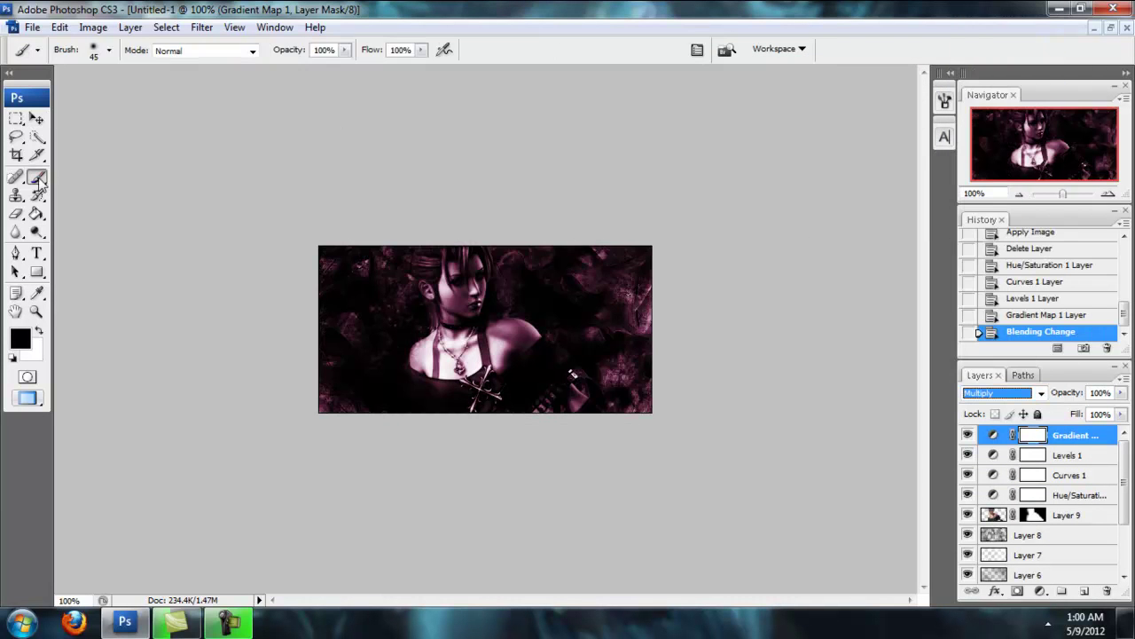
click(109, 51)
click(111, 239)
key(Return)
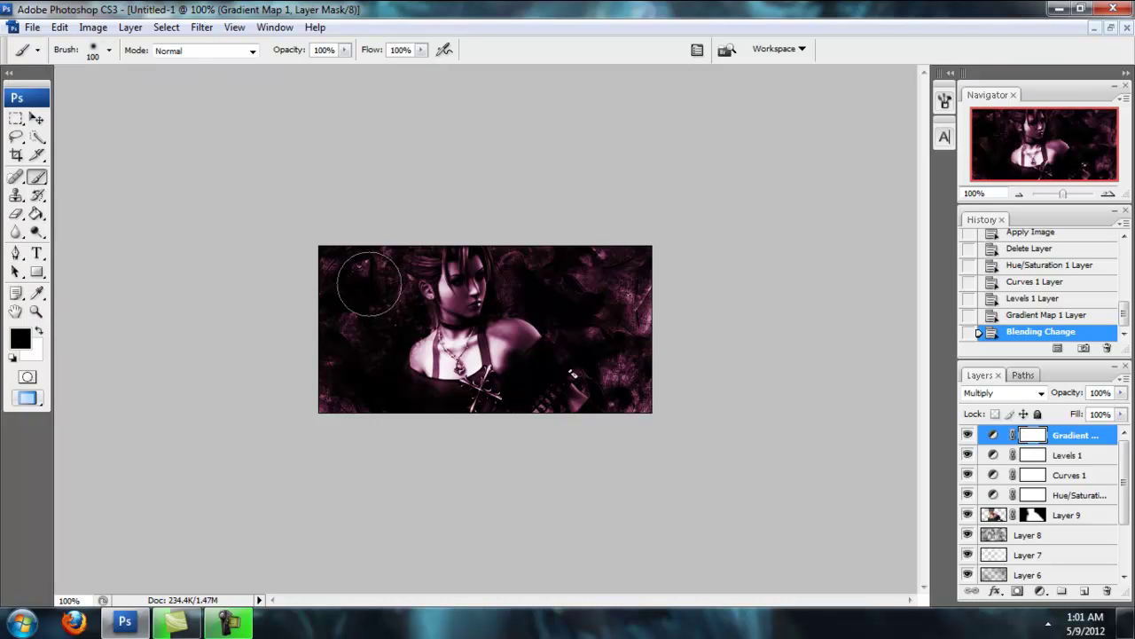
mouse_move(370, 284)
mouse_down()
mouse_move(360, 333)
mouse_move(373, 346)
mouse_move(408, 297)
mouse_move(535, 291)
mouse_move(598, 304)
mouse_move(581, 355)
mouse_move(435, 355)
mouse_move(550, 346)
mouse_move(590, 321)
mouse_move(603, 359)
mouse_move(375, 381)
mouse_move(363, 329)
mouse_move(372, 292)
mouse_move(608, 287)
mouse_move(397, 365)
mouse_move(503, 348)
mouse_up()
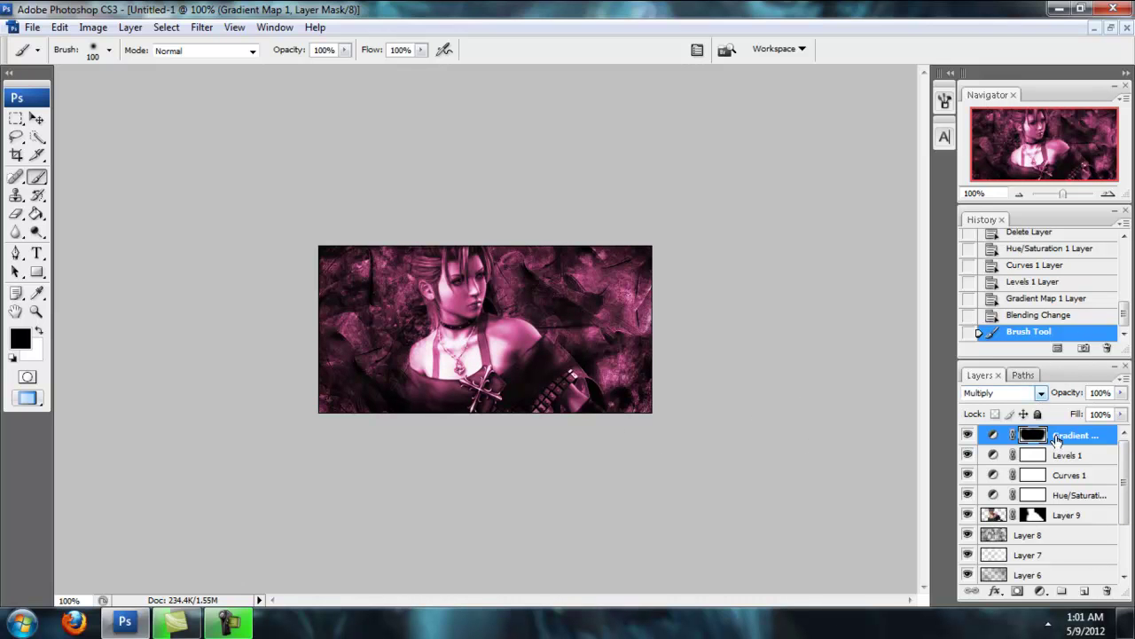
- Close the Untitled-1 banner and the Paine (2).png render without saving changes
click(1109, 27)
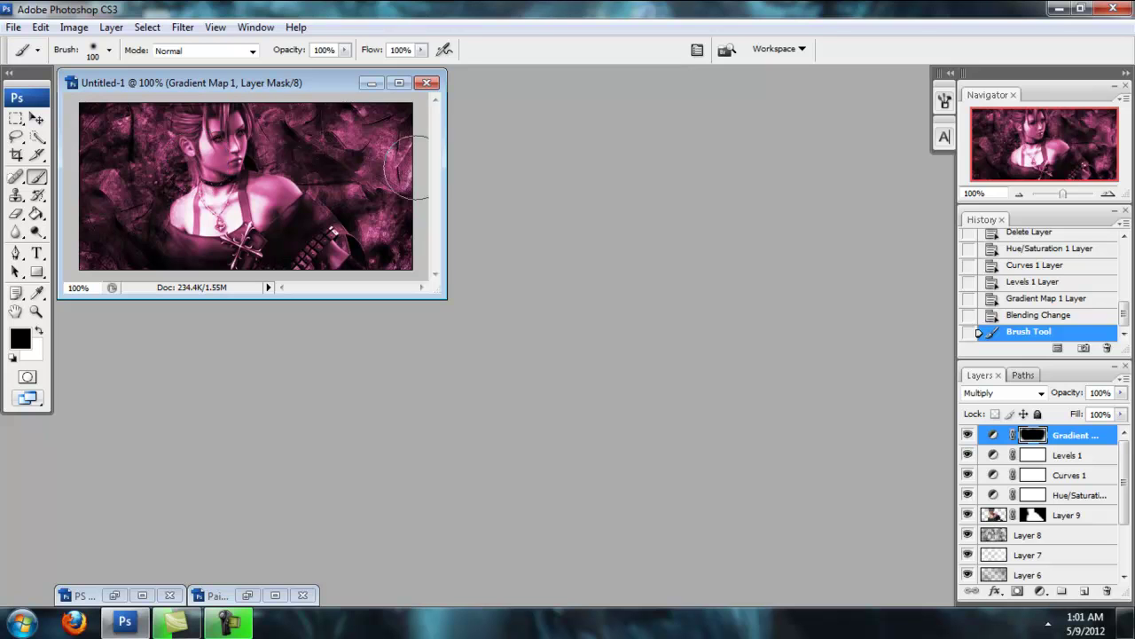
click(427, 82)
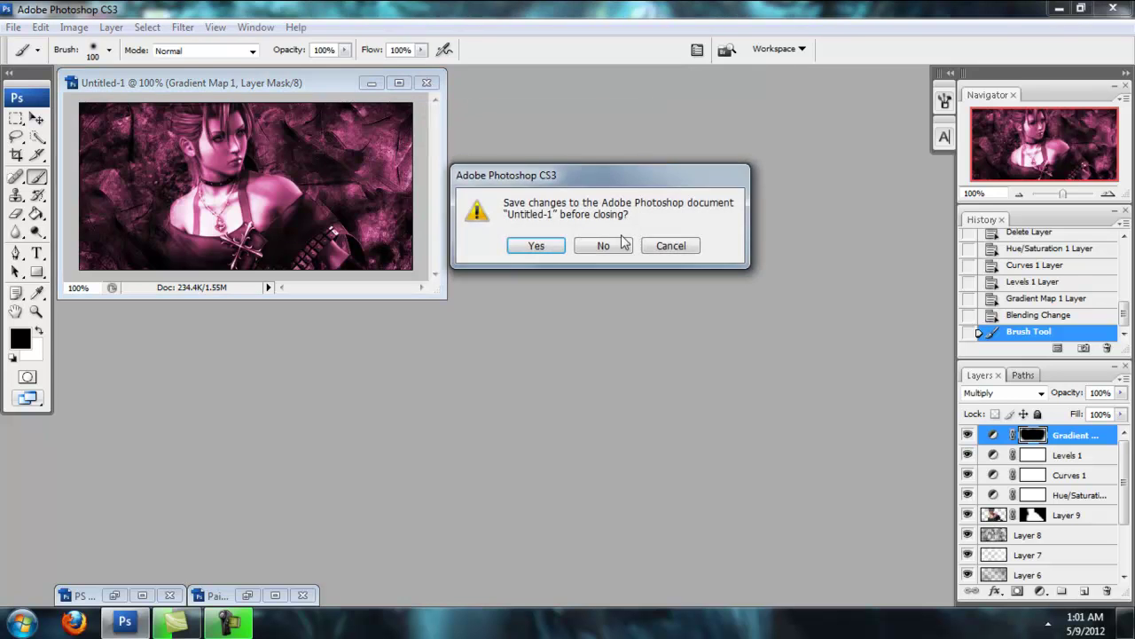
key(Return)
click(248, 595)
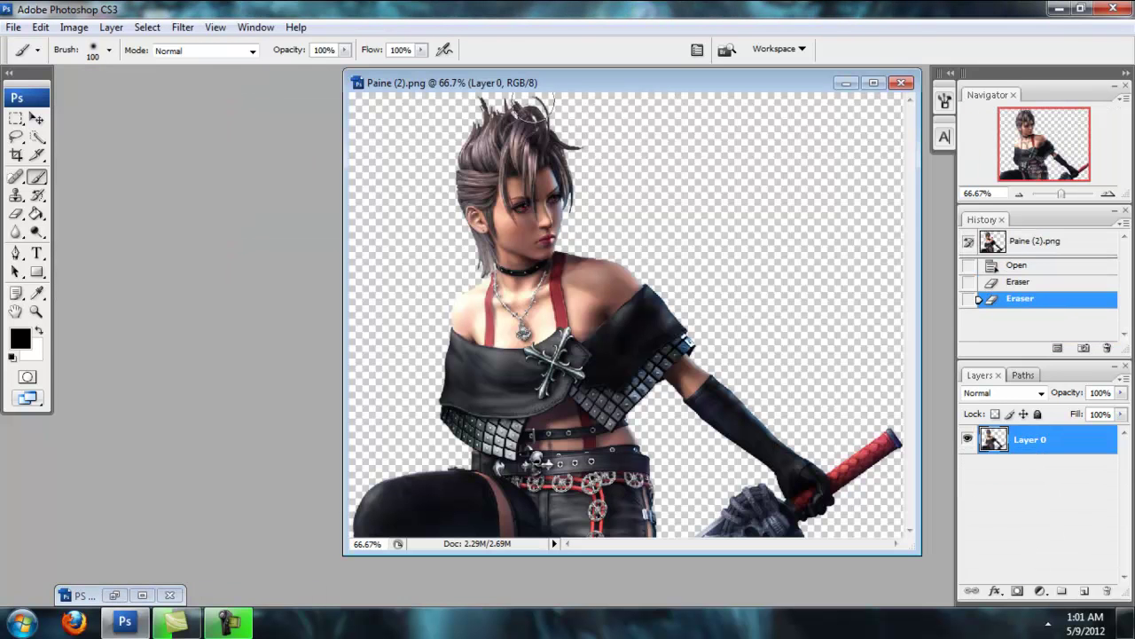
click(902, 83)
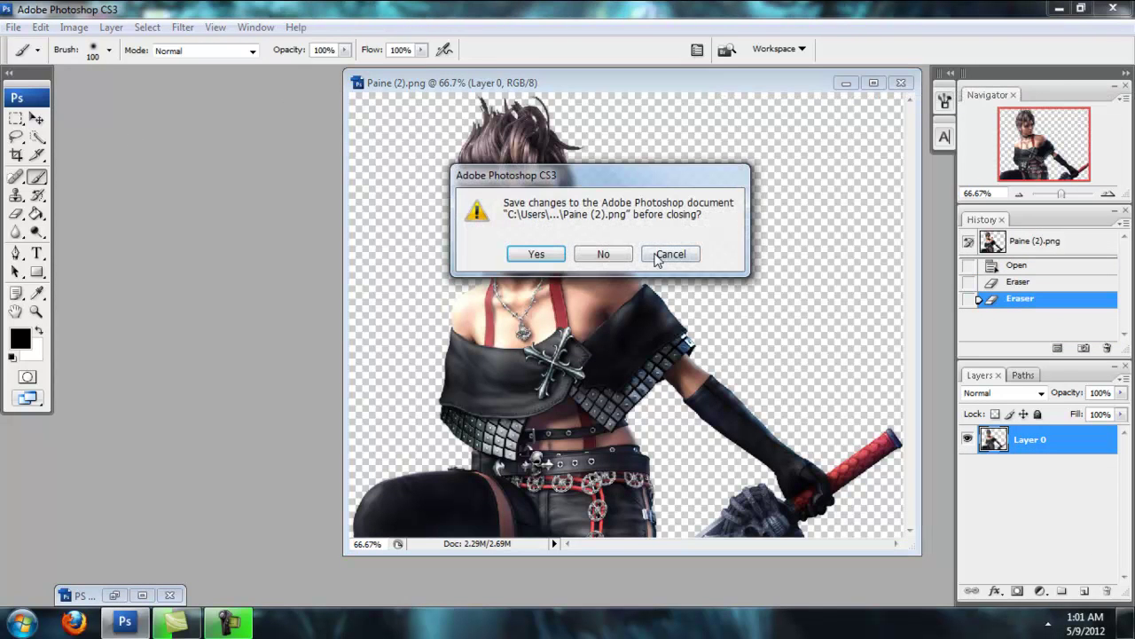
click(621, 255)
- Open Countdown_4.png and the burning_nebula_lights-wide image together from the Desktop
click(12, 27)
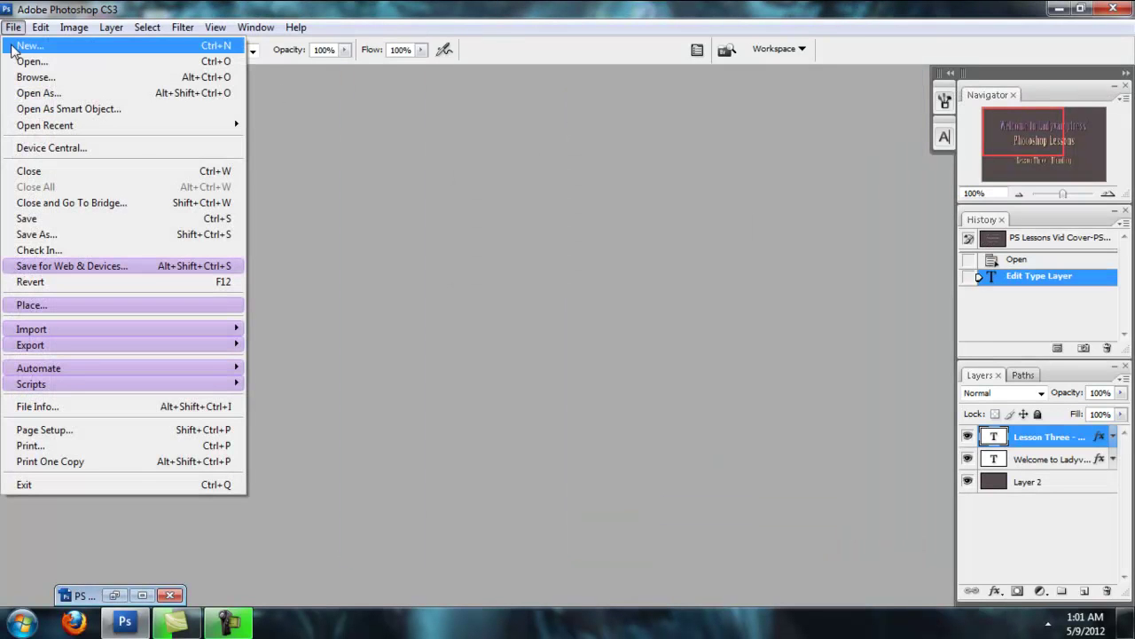
click(26, 61)
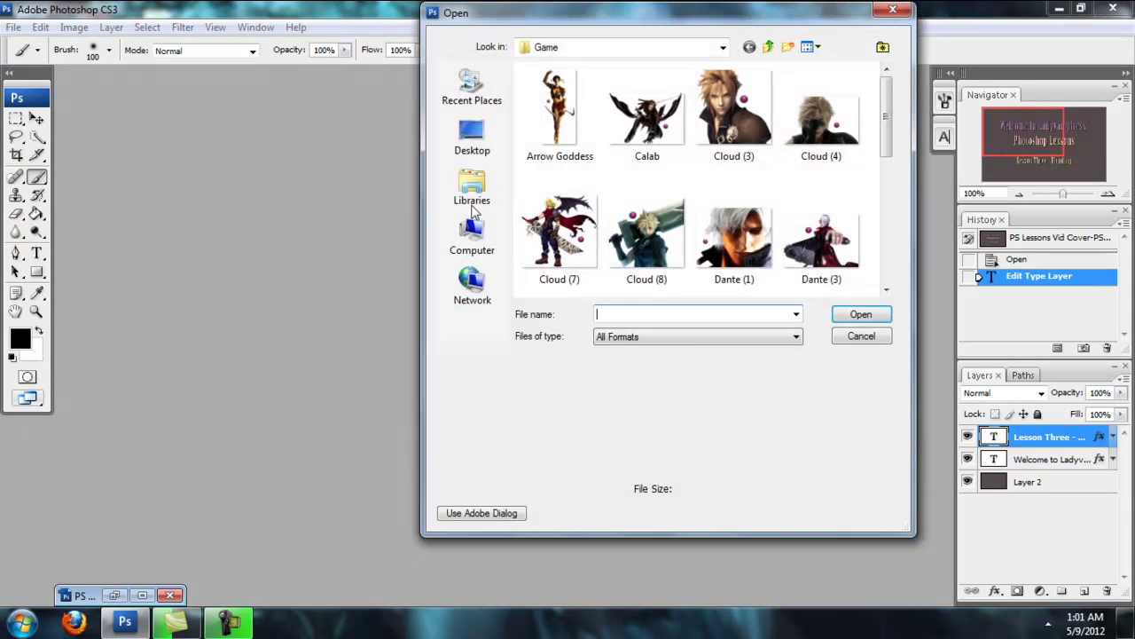
click(483, 142)
click(608, 104)
ctrl+click(739, 108)
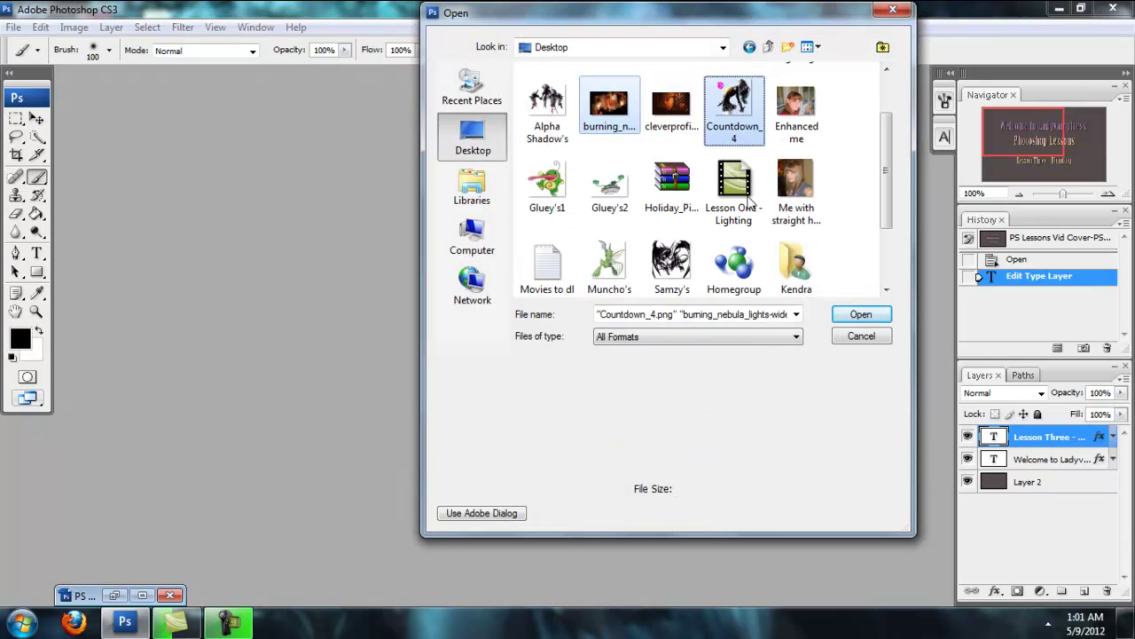
click(857, 315)
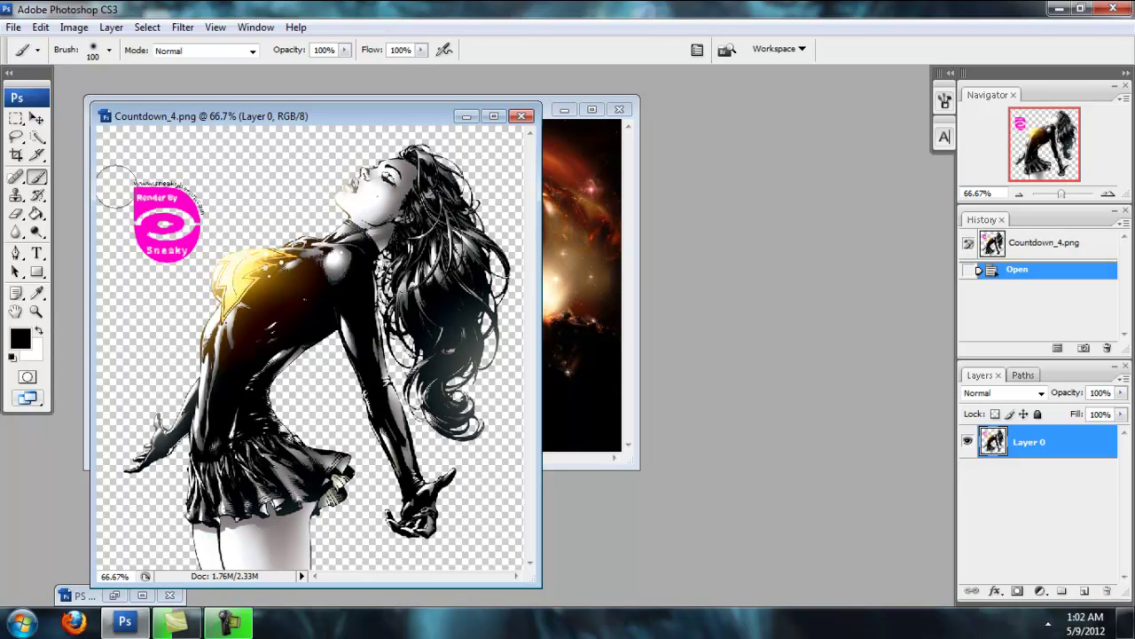
drag(155, 167, 124, 197)
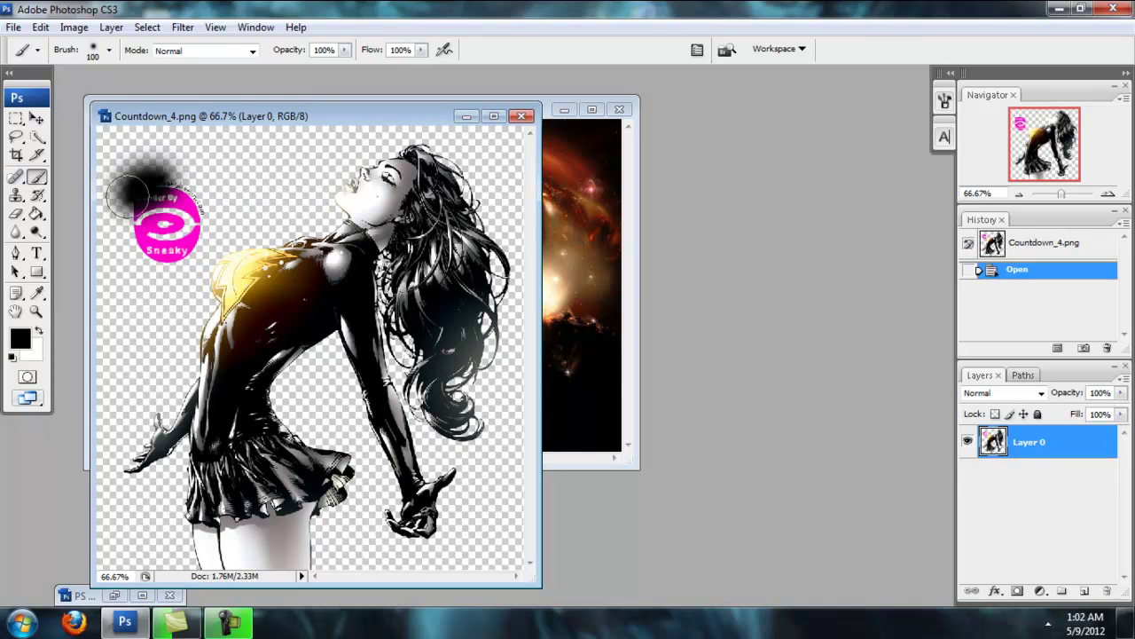
click(1106, 347)
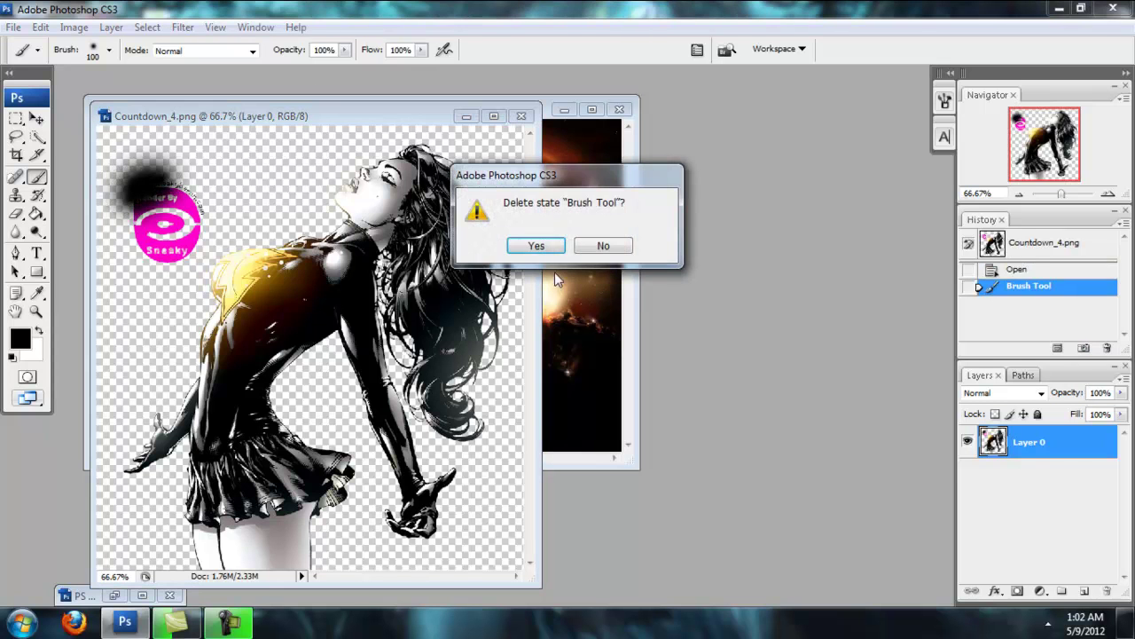
click(535, 246)
- Erase the pink render logo and its web address from Countdown_4.png with a hard round 69 px eraser
click(16, 213)
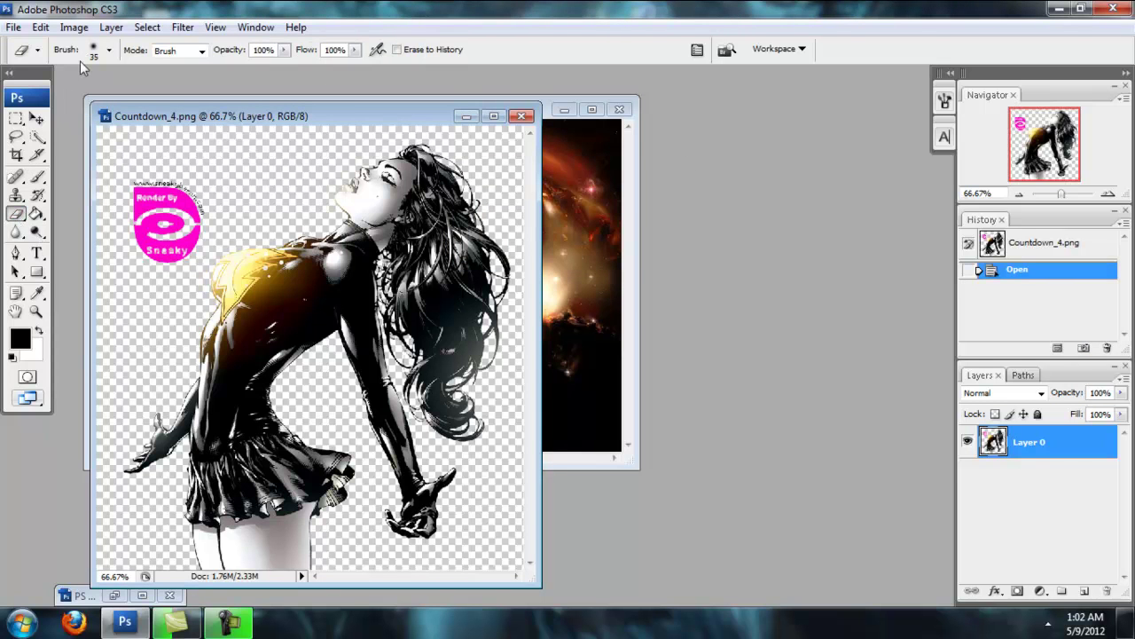
click(109, 52)
click(164, 188)
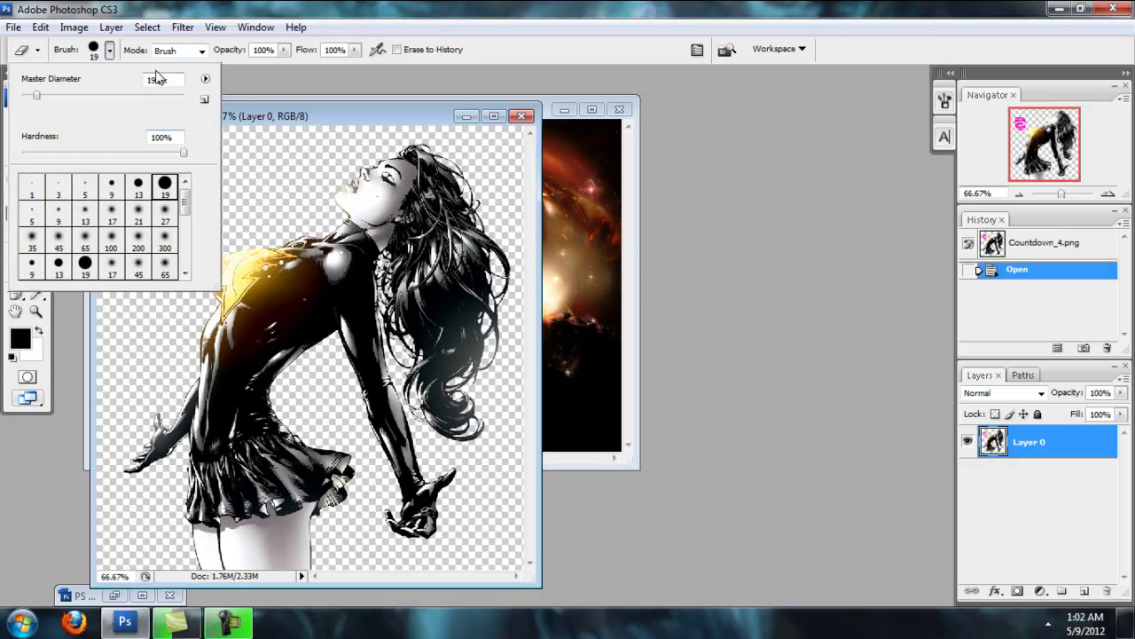
double_click(153, 81)
key(Return)
mouse_move(156, 164)
mouse_down()
mouse_move(132, 204)
mouse_move(182, 191)
mouse_move(139, 218)
mouse_move(134, 246)
mouse_move(187, 243)
mouse_move(210, 214)
mouse_move(168, 213)
mouse_move(153, 240)
mouse_move(195, 210)
mouse_move(177, 250)
mouse_move(146, 265)
mouse_move(113, 212)
mouse_up()
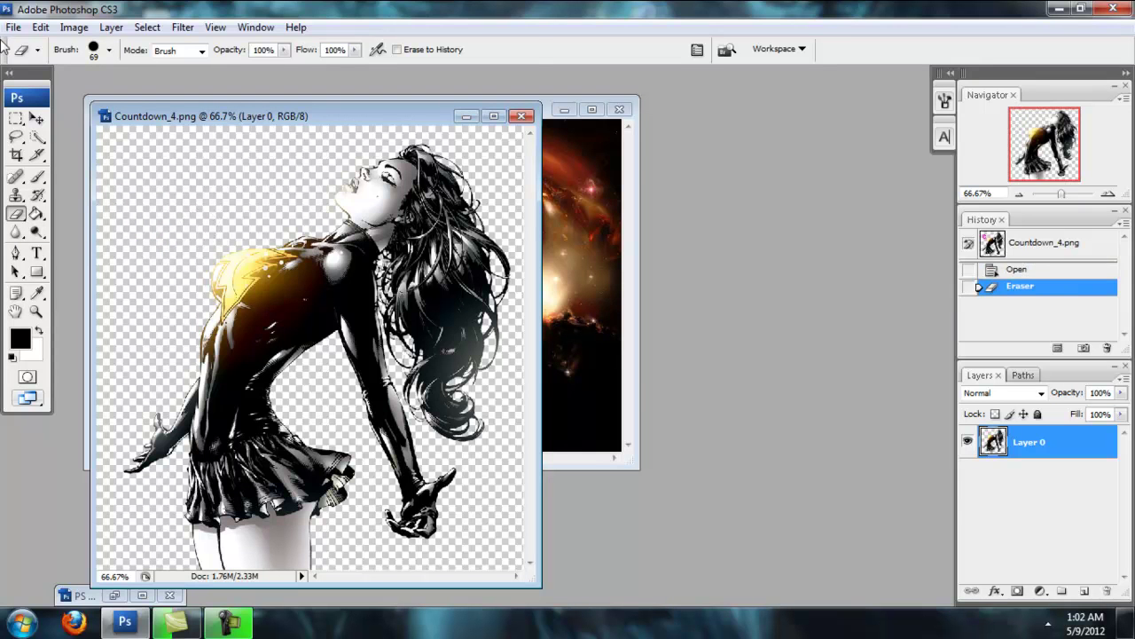
- Convert the nebula image's Background into a regular layer named Layer 0 and copy it into Countdown_4.png
click(36, 118)
drag(227, 122, 505, 110)
click(170, 115)
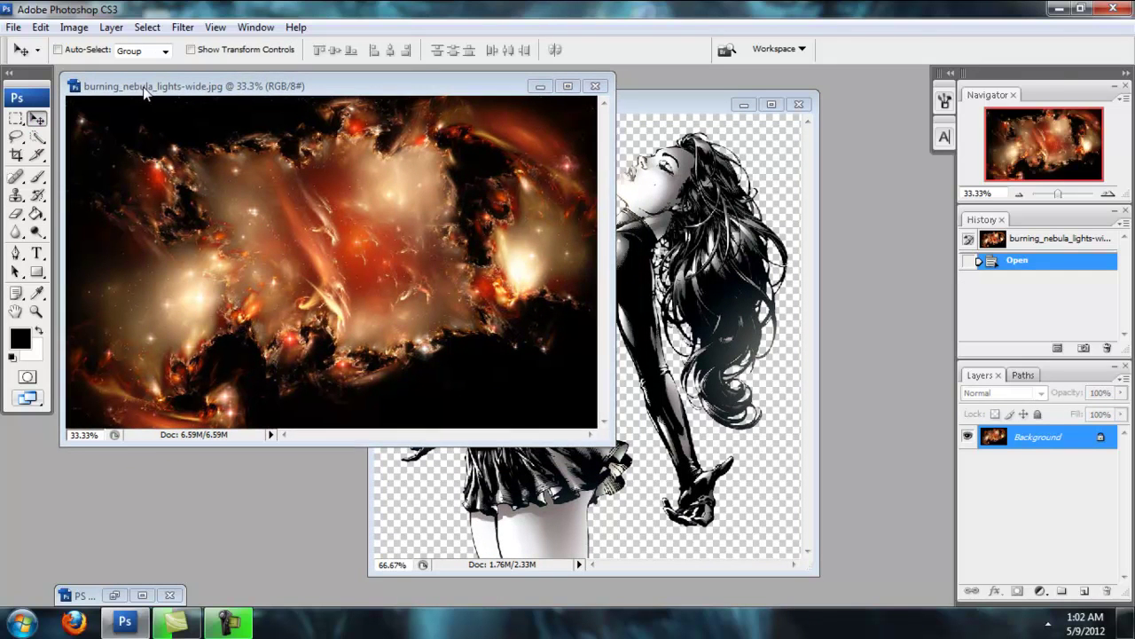
right_click(1069, 434)
click(1029, 441)
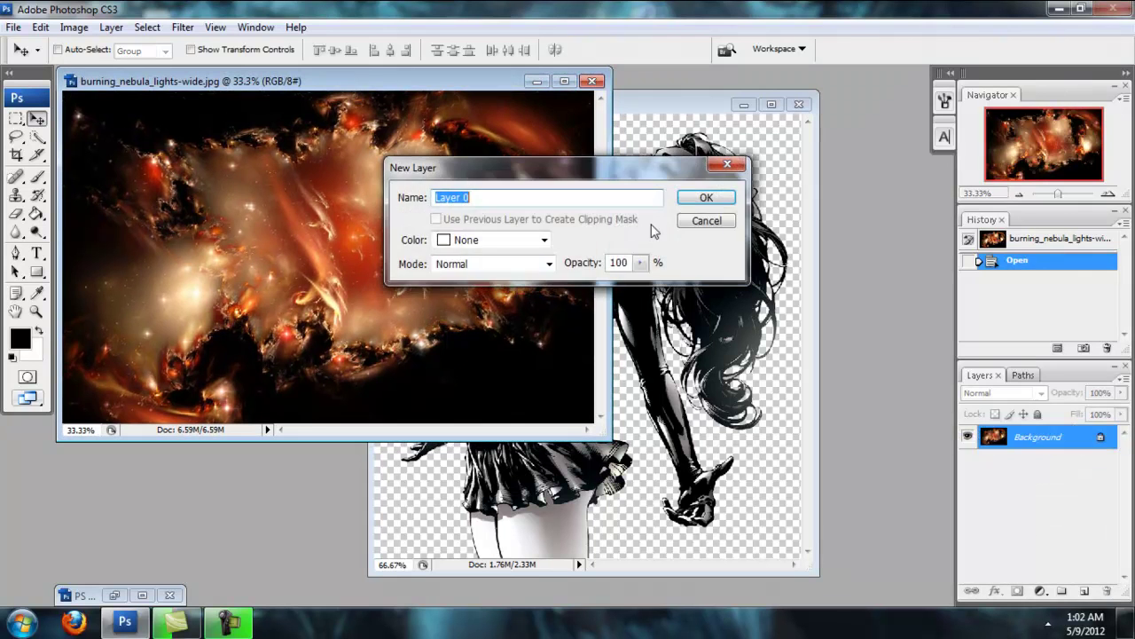
click(720, 196)
drag(403, 290, 608, 377)
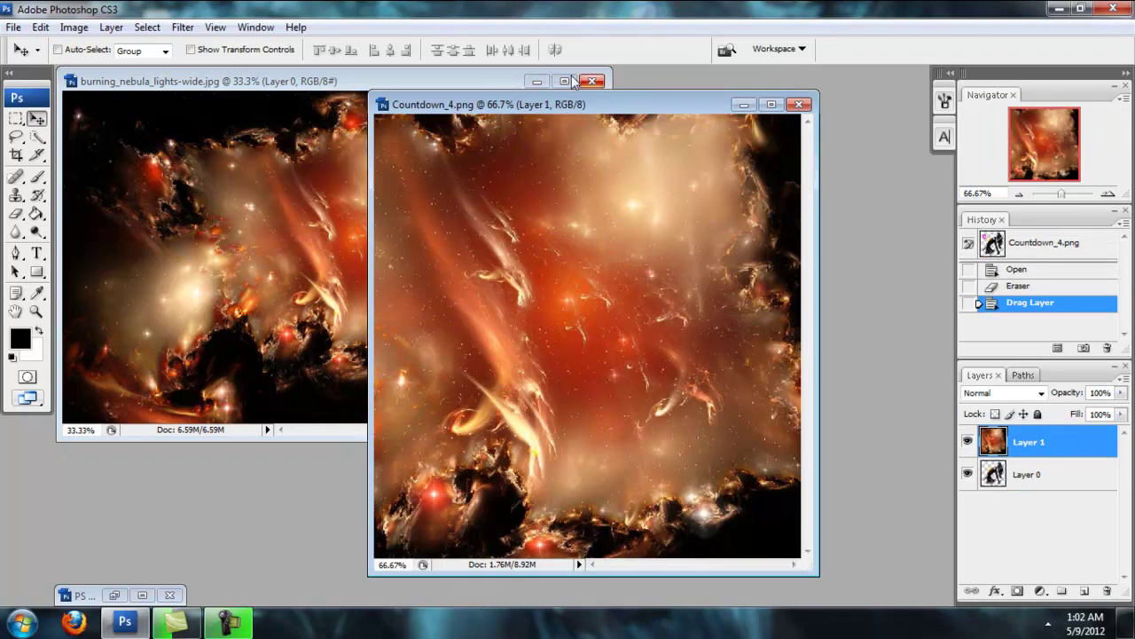
- Close the burning_nebula_lights-wide image without saving and move the nebula layer beneath the figure in Countdown_4.png
click(564, 81)
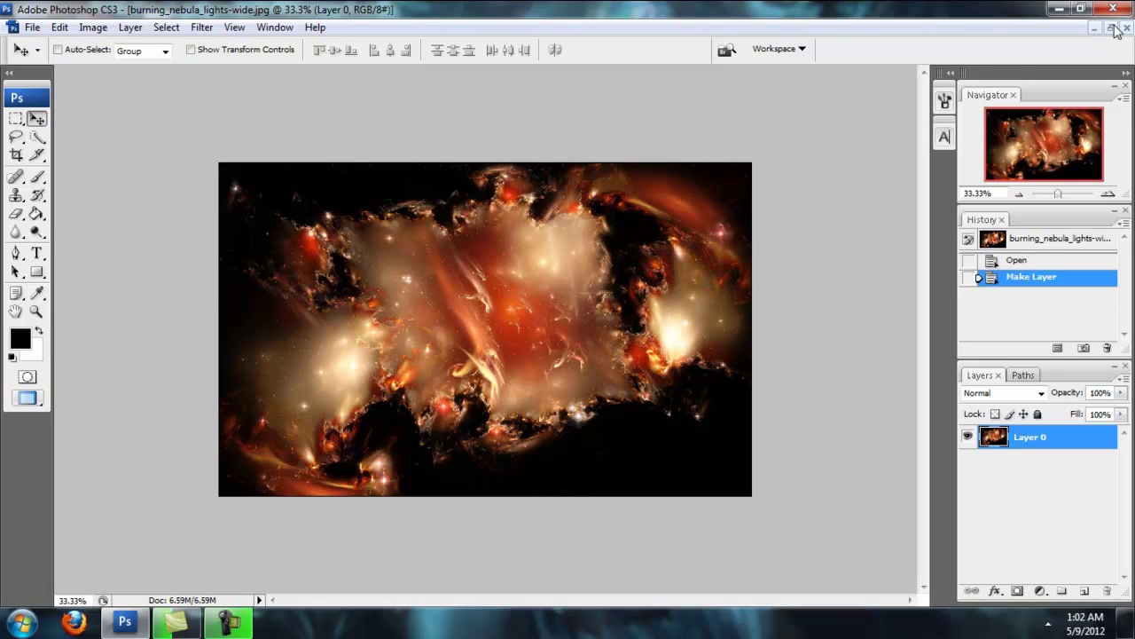
click(1113, 29)
click(593, 81)
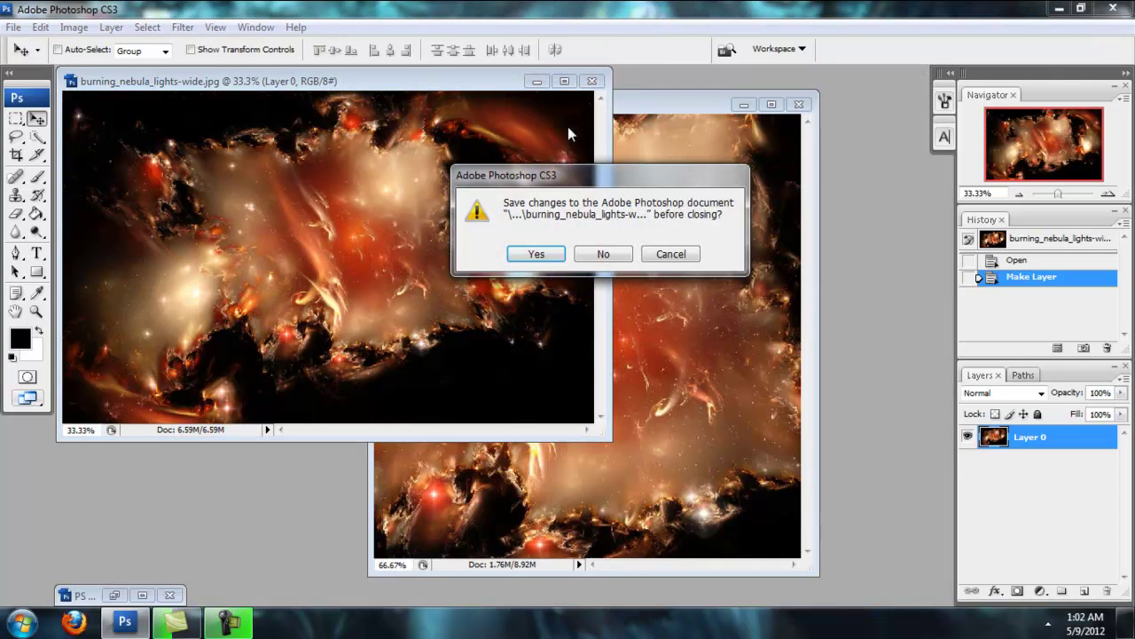
click(603, 255)
drag(625, 98, 335, 80)
drag(1080, 462, 1076, 502)
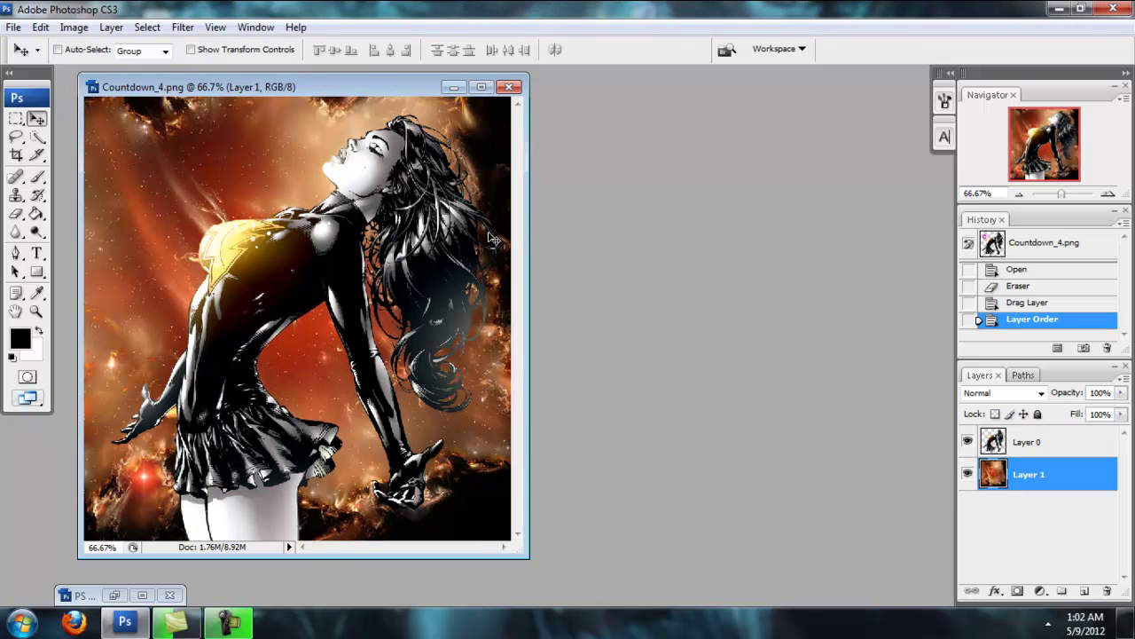
- Free-transform the nebula layer to 109.3% proportionally and position it at about X 813 px, Y 168 px, covering the canvas behind the figure
key(ctrl+t)
click(480, 86)
drag(447, 348, 628, 321)
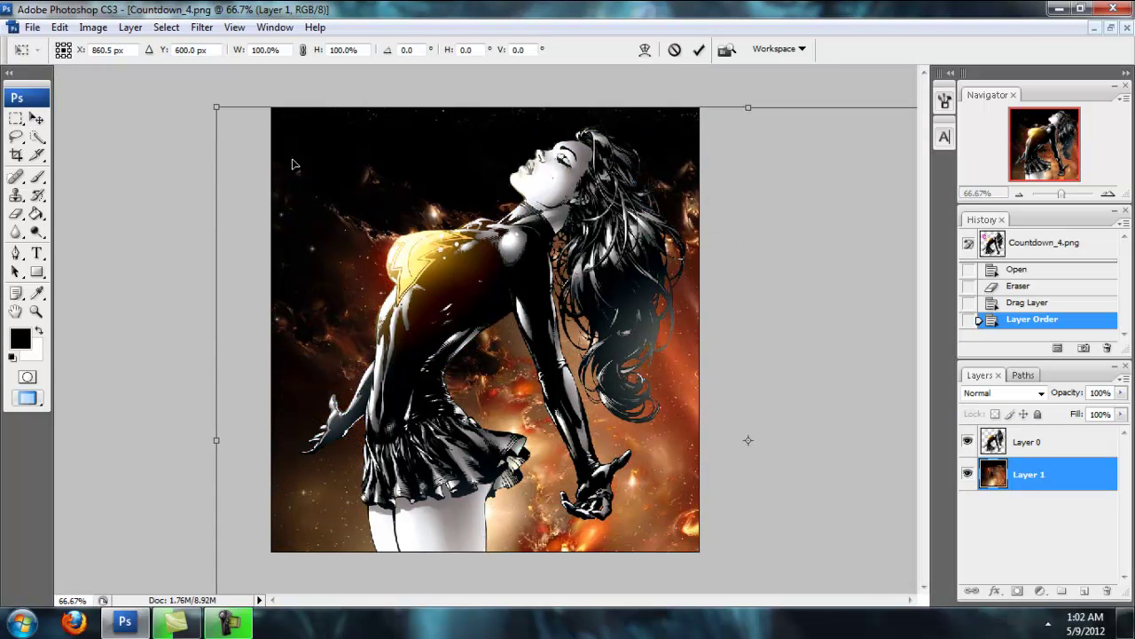
drag(214, 105, 578, 333)
drag(674, 389, 240, 188)
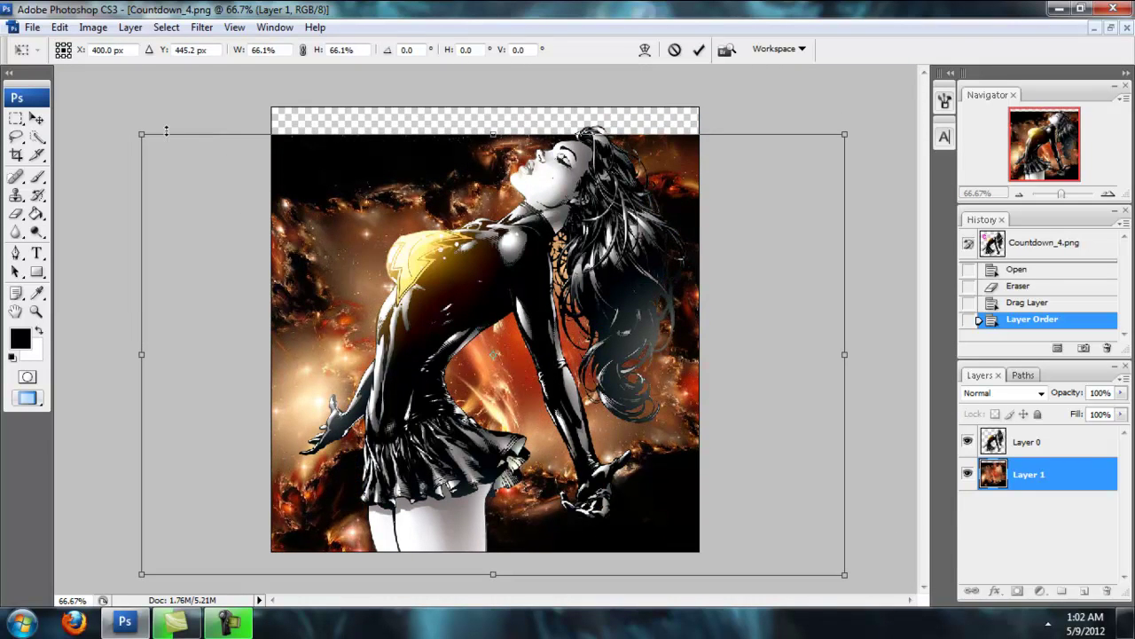
drag(144, 137, 61, 69)
drag(350, 222, 499, 238)
drag(211, 88, 115, 90)
drag(252, 288, 343, 163)
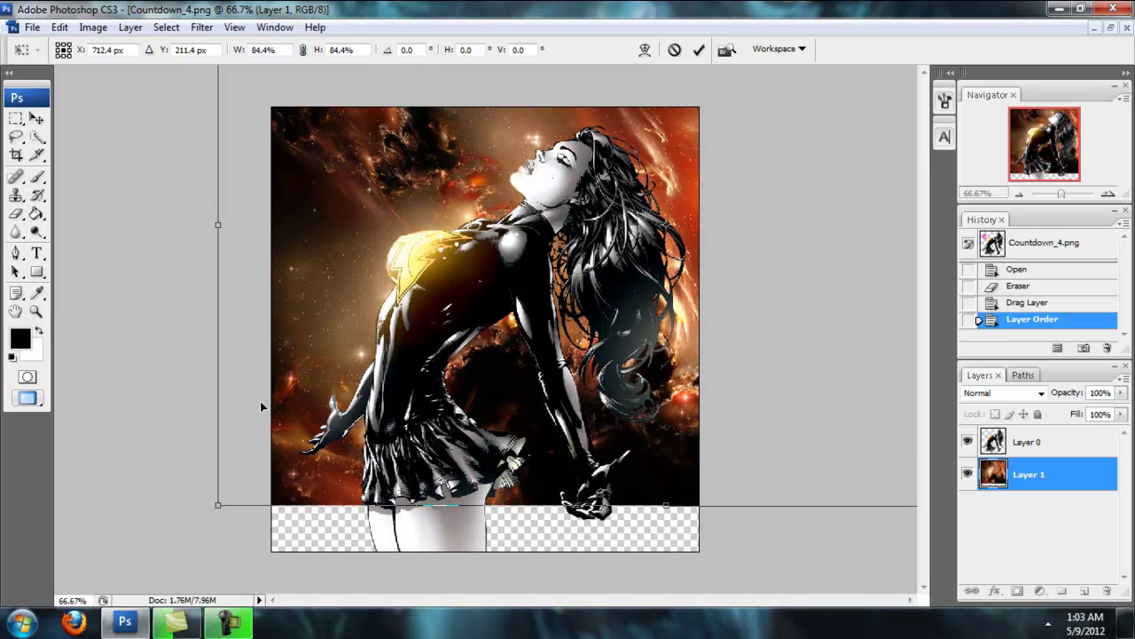
drag(215, 506, 107, 606)
drag(352, 551, 425, 530)
drag(175, 550, 102, 578)
drag(305, 541, 351, 486)
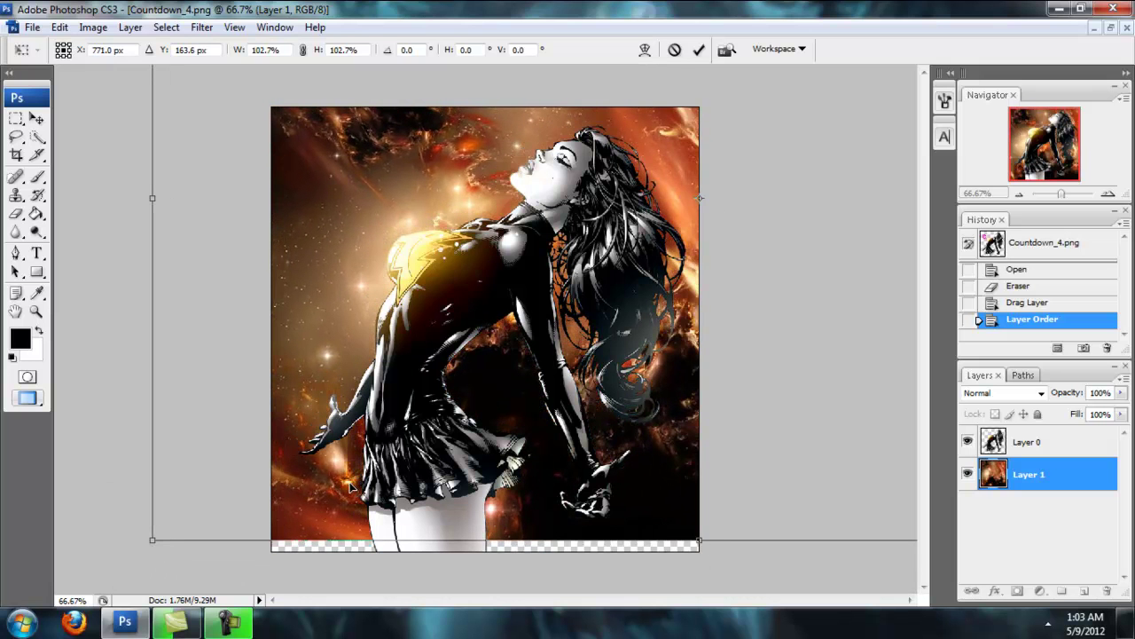
drag(147, 545, 117, 564)
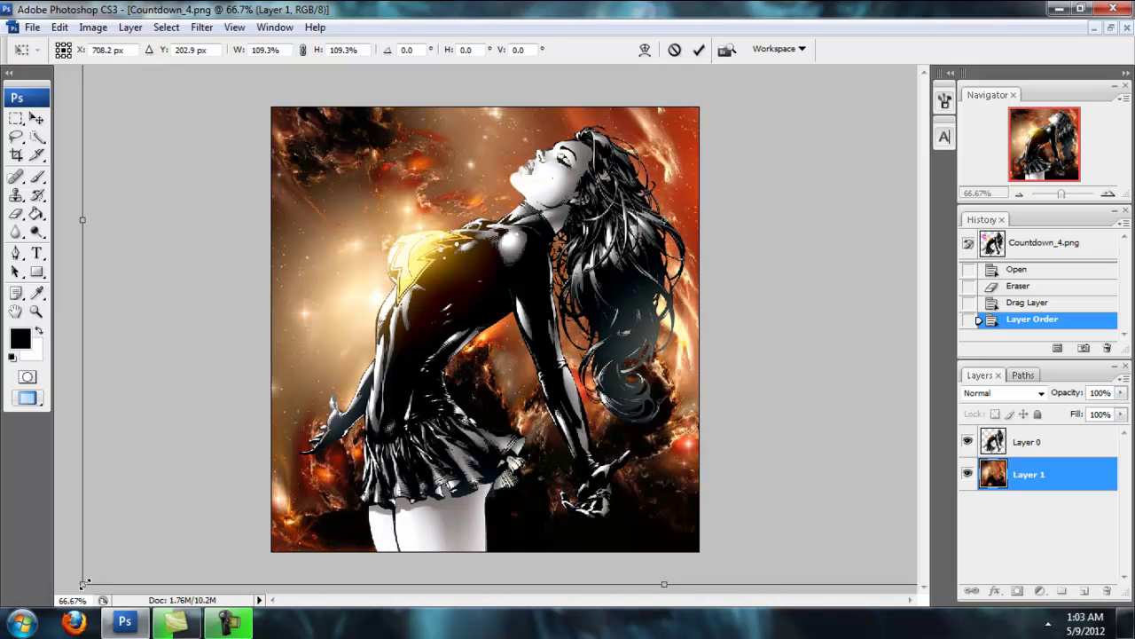
drag(302, 523, 323, 523)
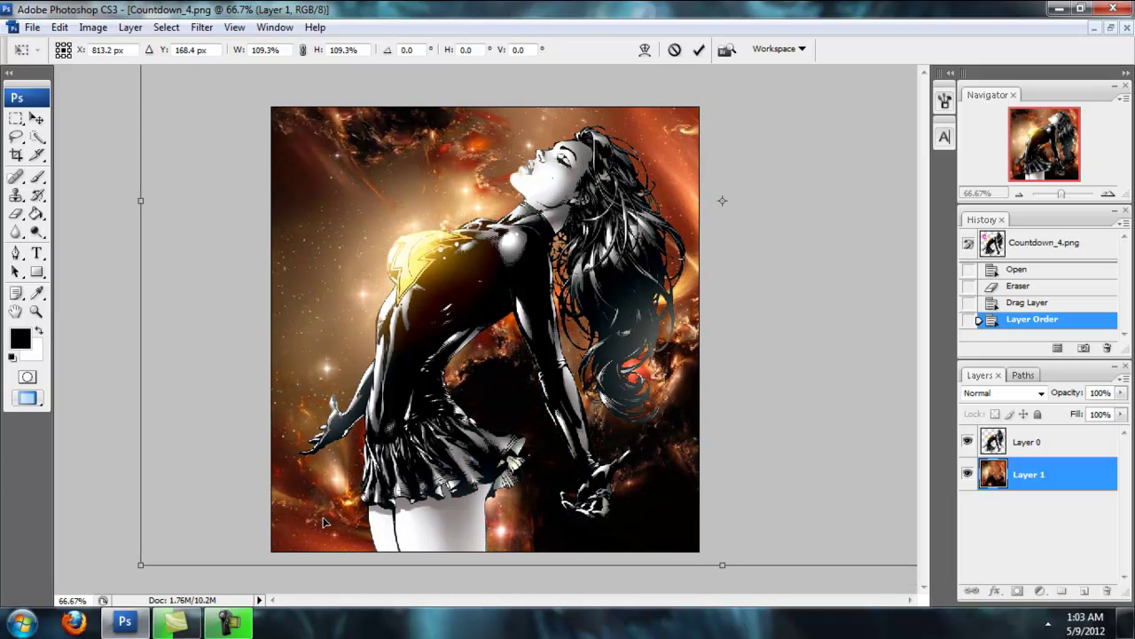
key(Return)
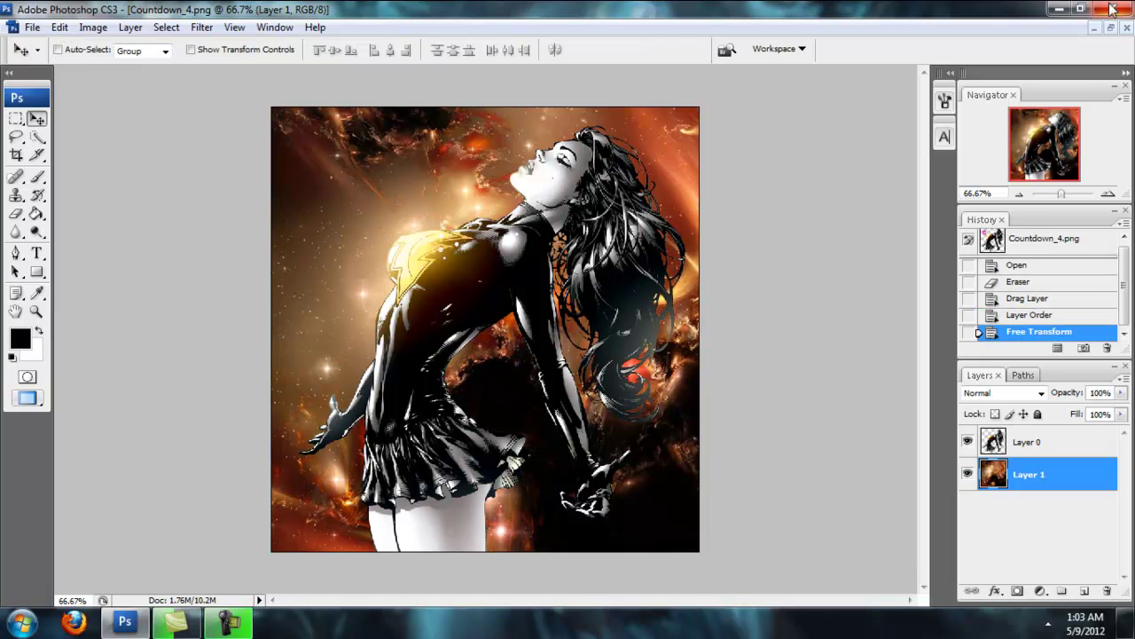
- Resize the image to 500 pixels wide with constrained proportions and view it at 100%
click(93, 30)
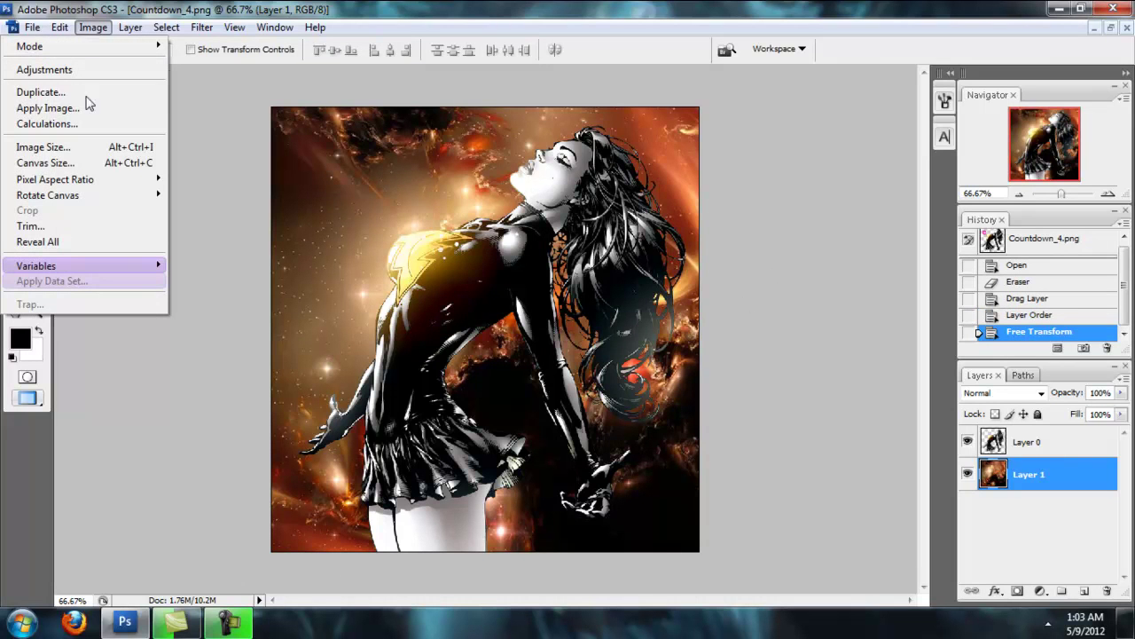
click(89, 147)
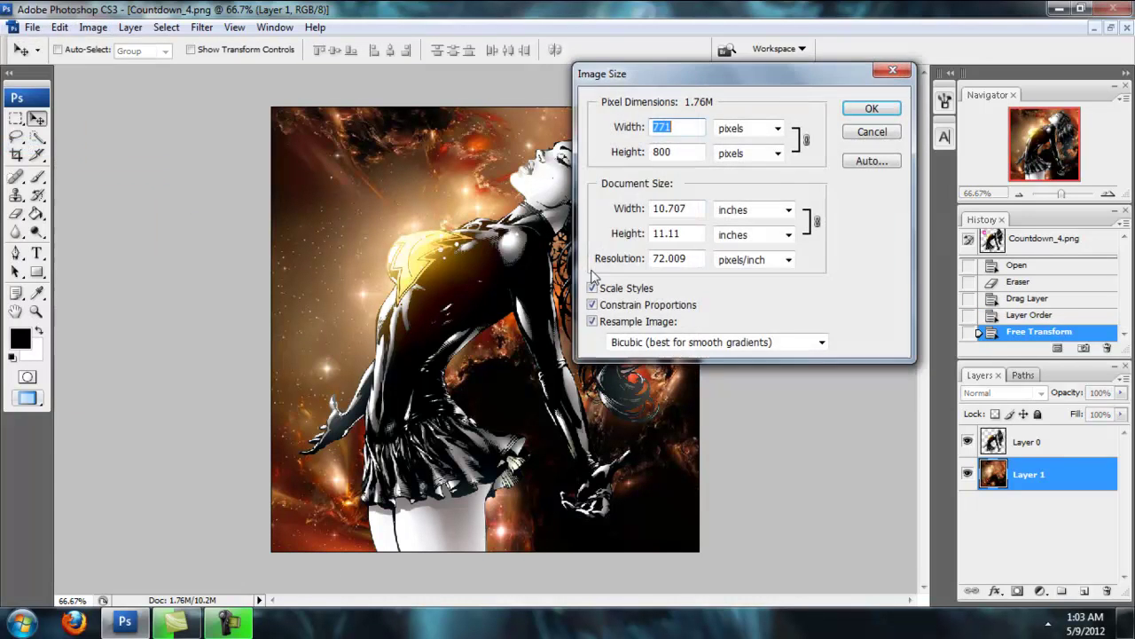
text(500)
key(Return)
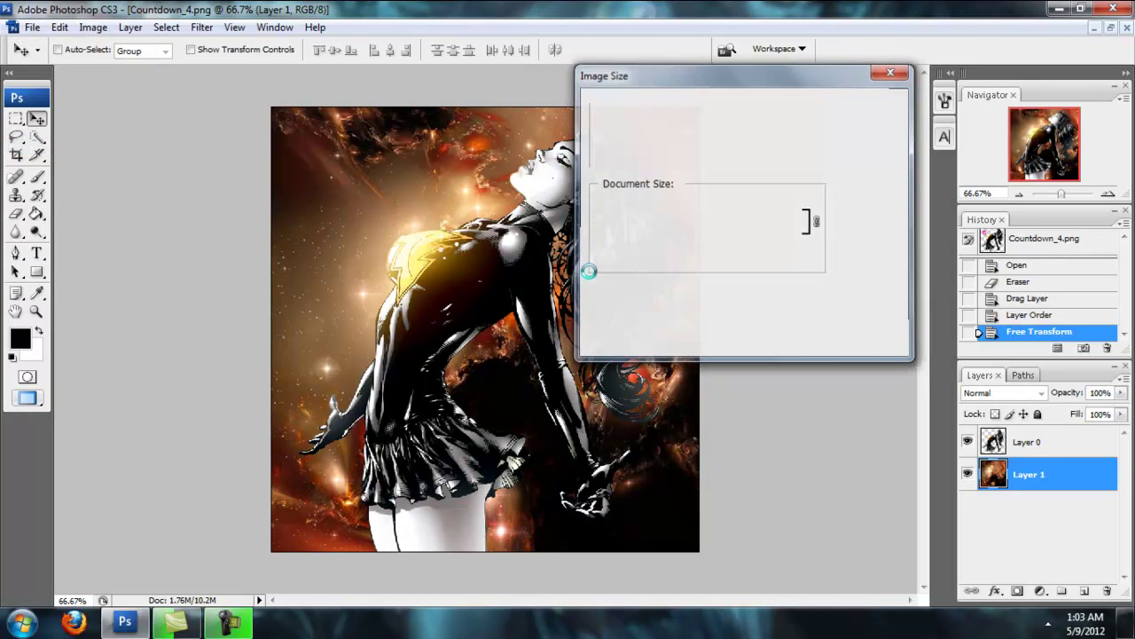
click(1108, 195)
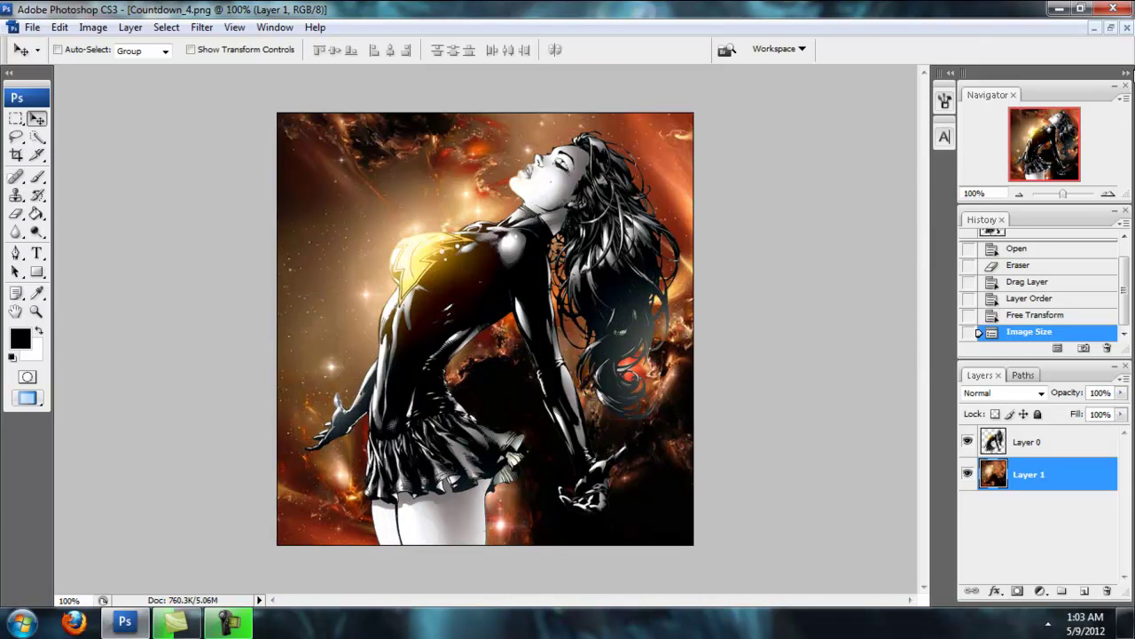
click(1110, 27)
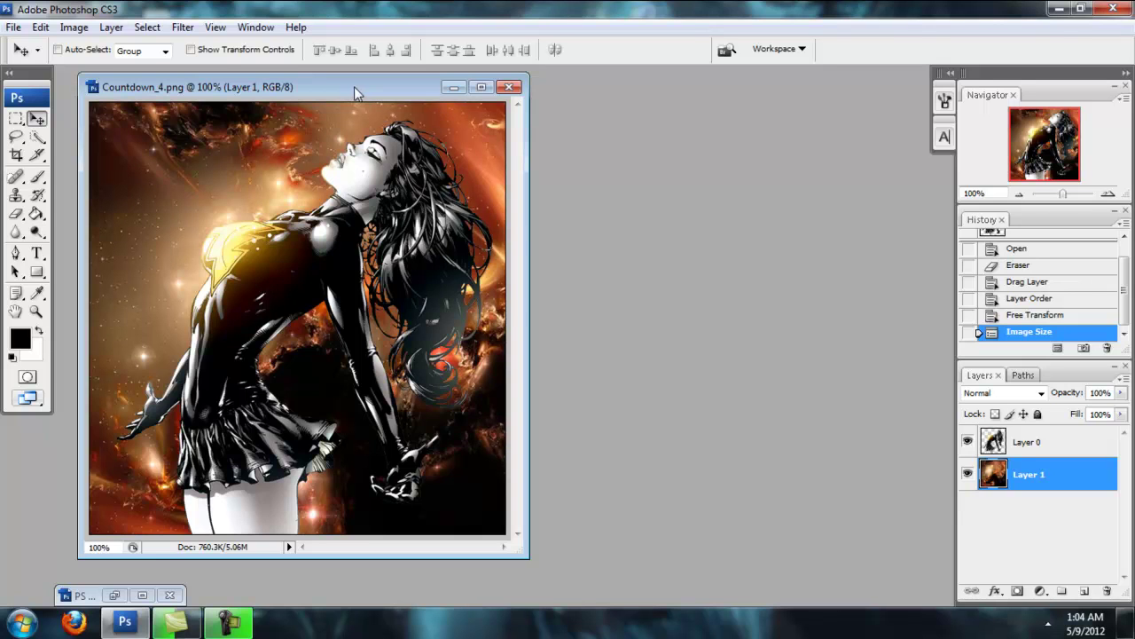
drag(360, 93, 340, 89)
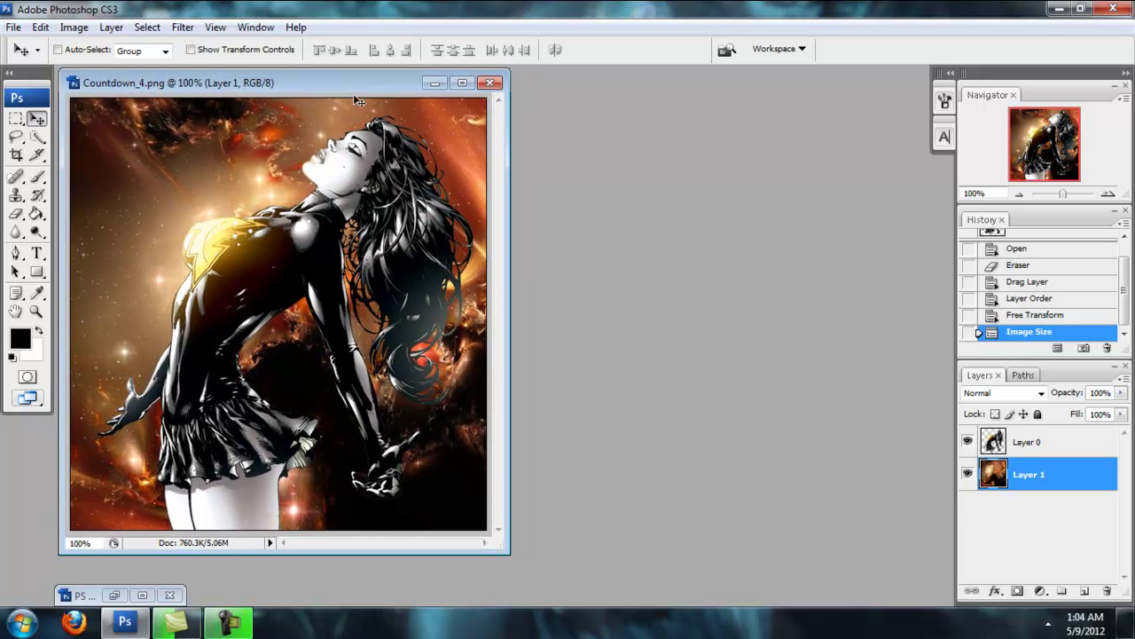
- Make the figure layer, Layer 0, the active layer
click(1052, 443)
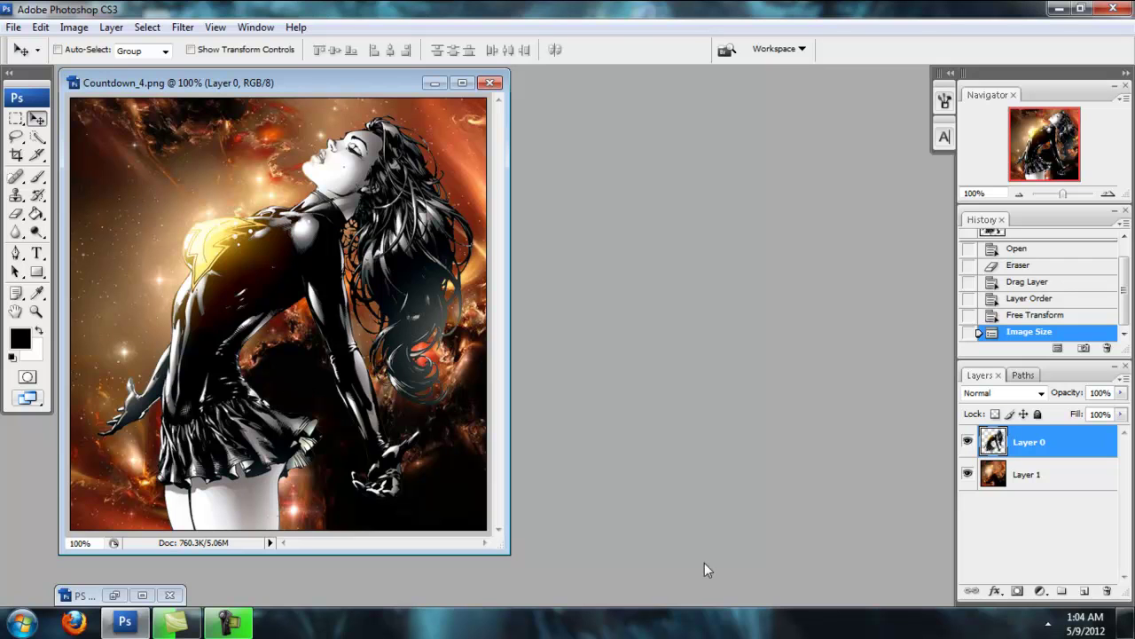
click(1041, 590)
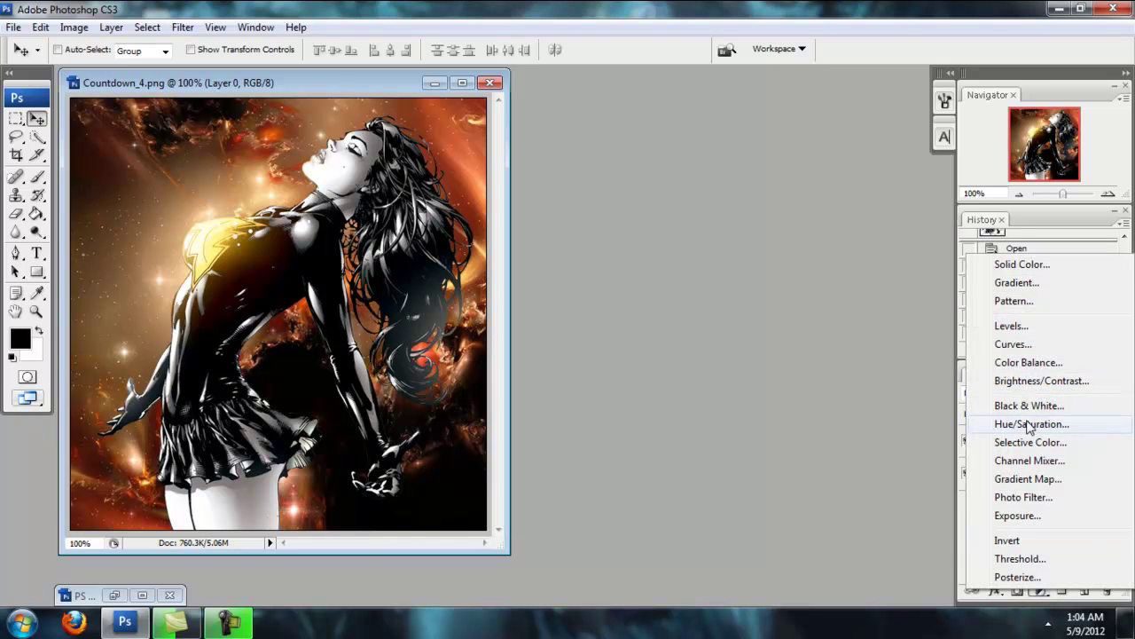
click(1030, 460)
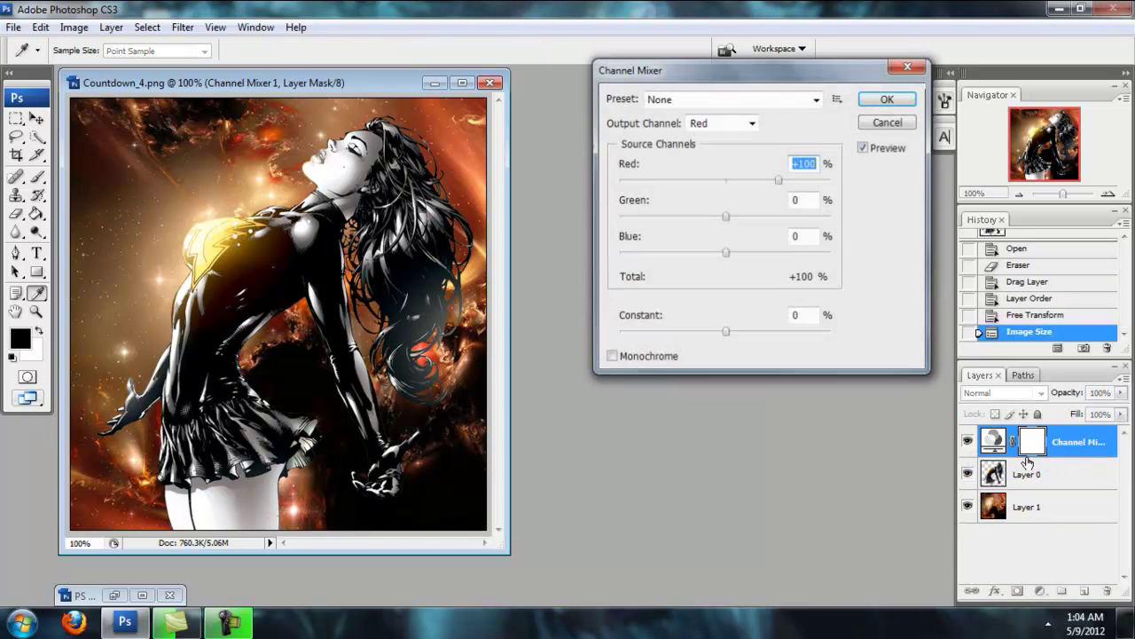
click(887, 123)
- Add a black-to-white Gradient Map adjustment layer above the figure and set its blend mode to Luminosity
click(1037, 591)
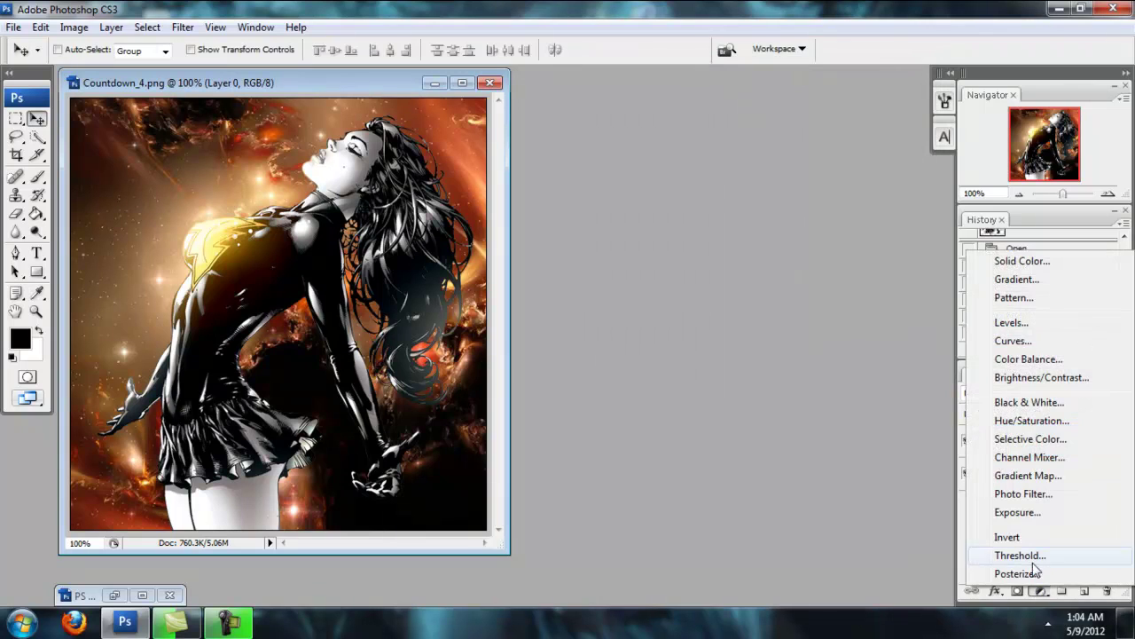
click(1020, 473)
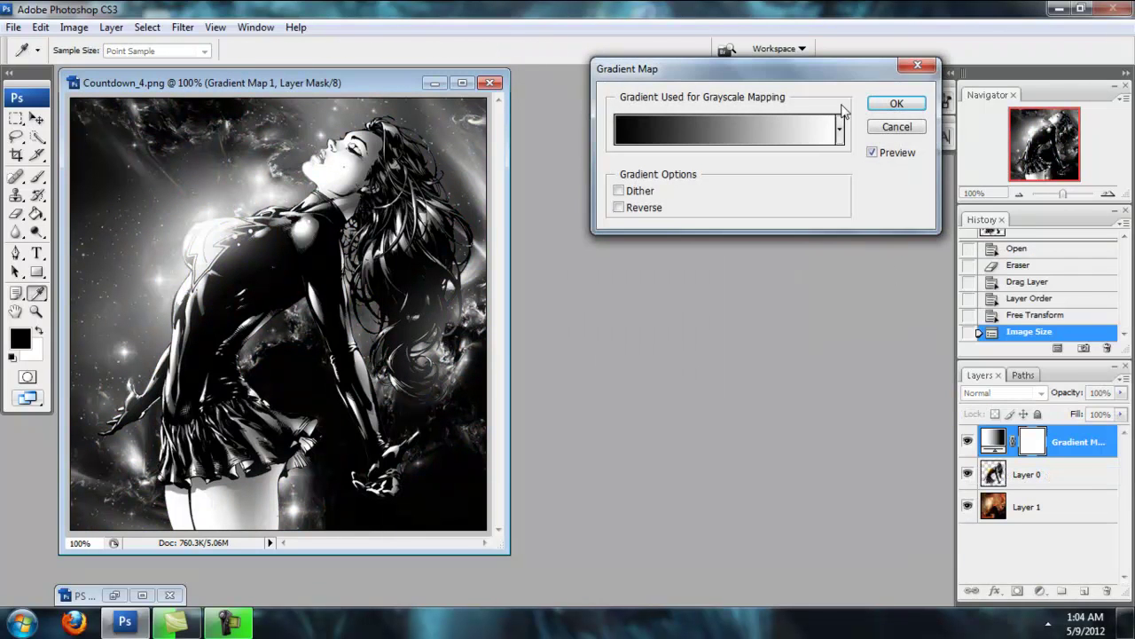
click(893, 104)
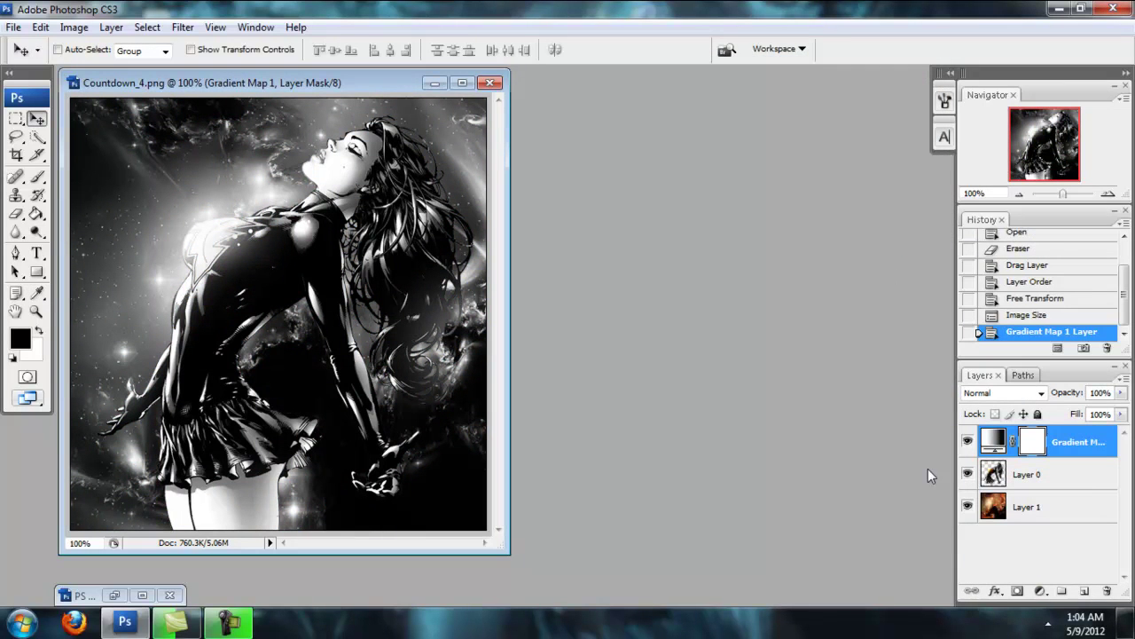
click(1039, 393)
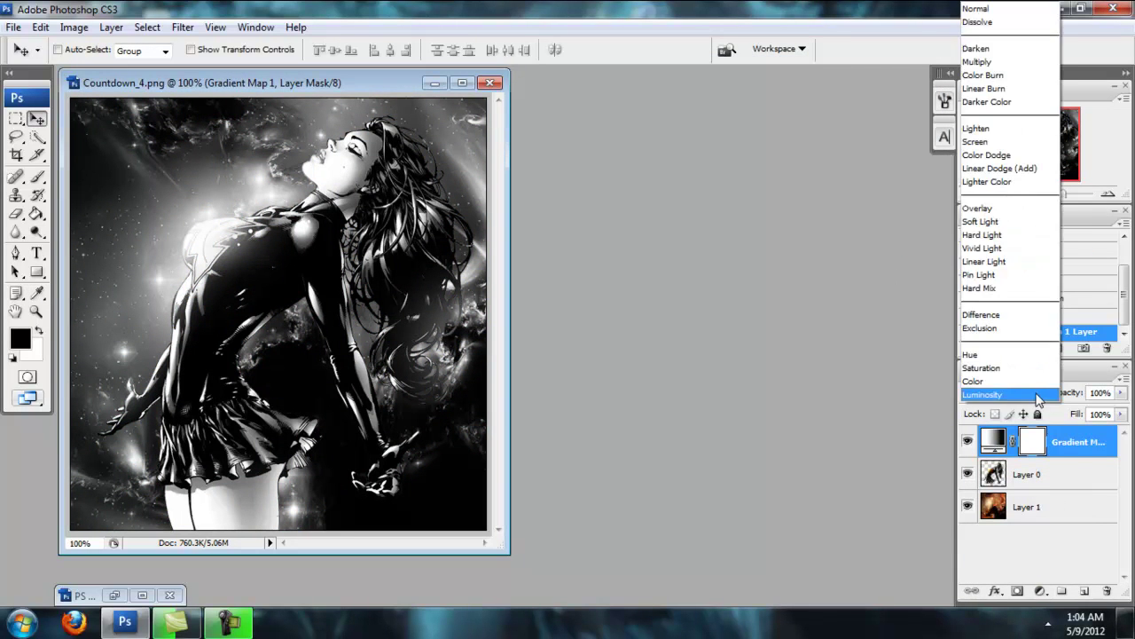
click(988, 394)
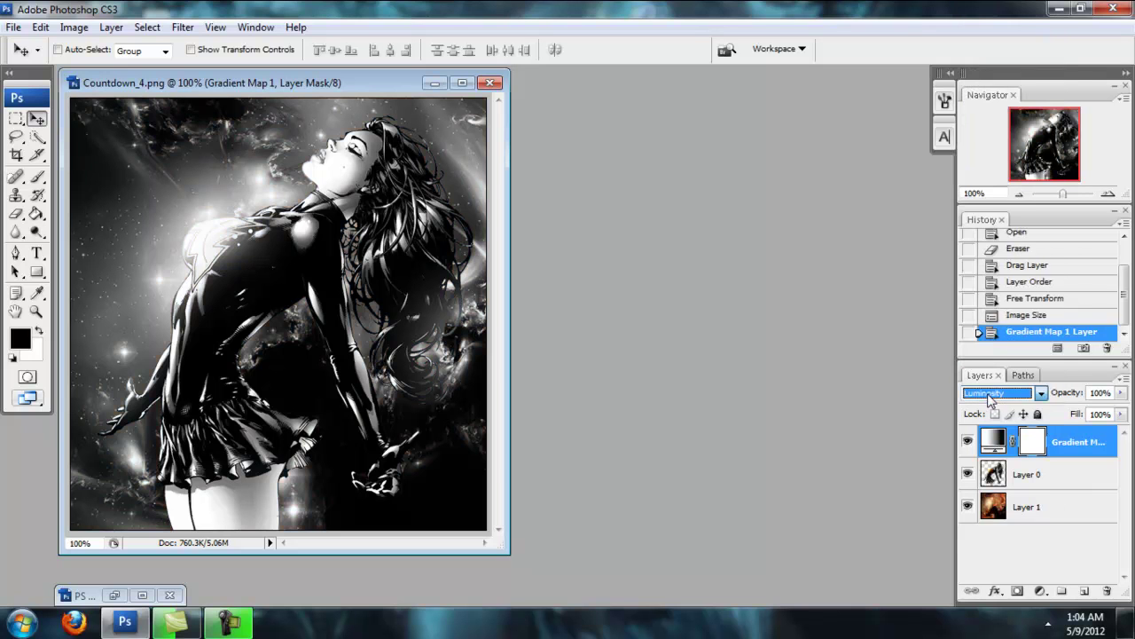
- Compare the composite with and without the Luminosity gradient map by toggling the adjustment layer's visibility
click(967, 442)
click(969, 444)
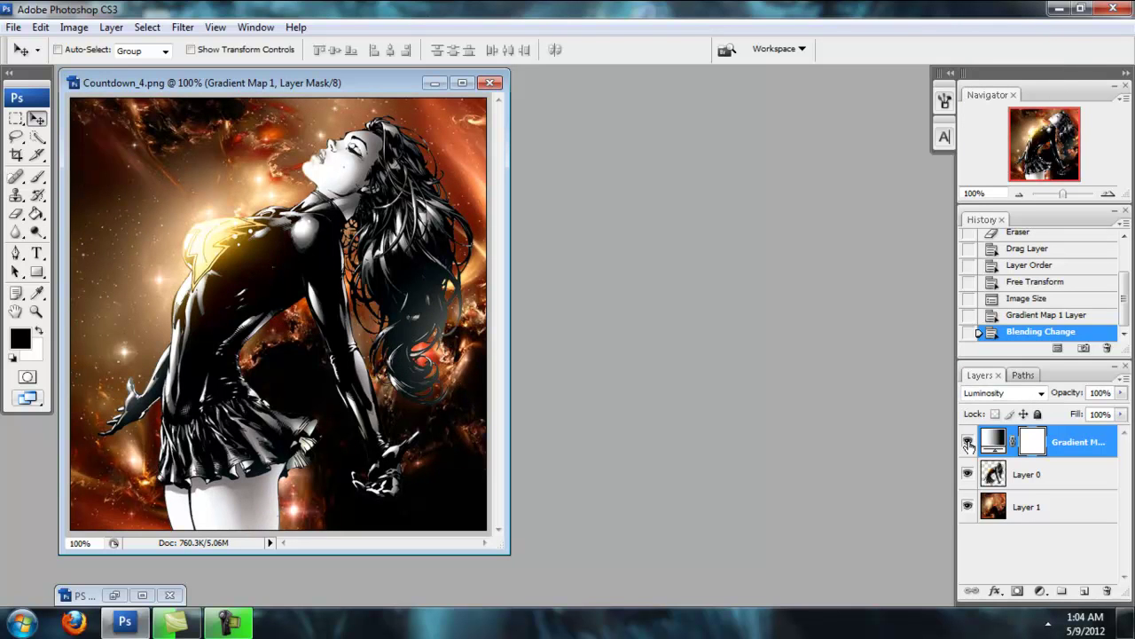
click(969, 443)
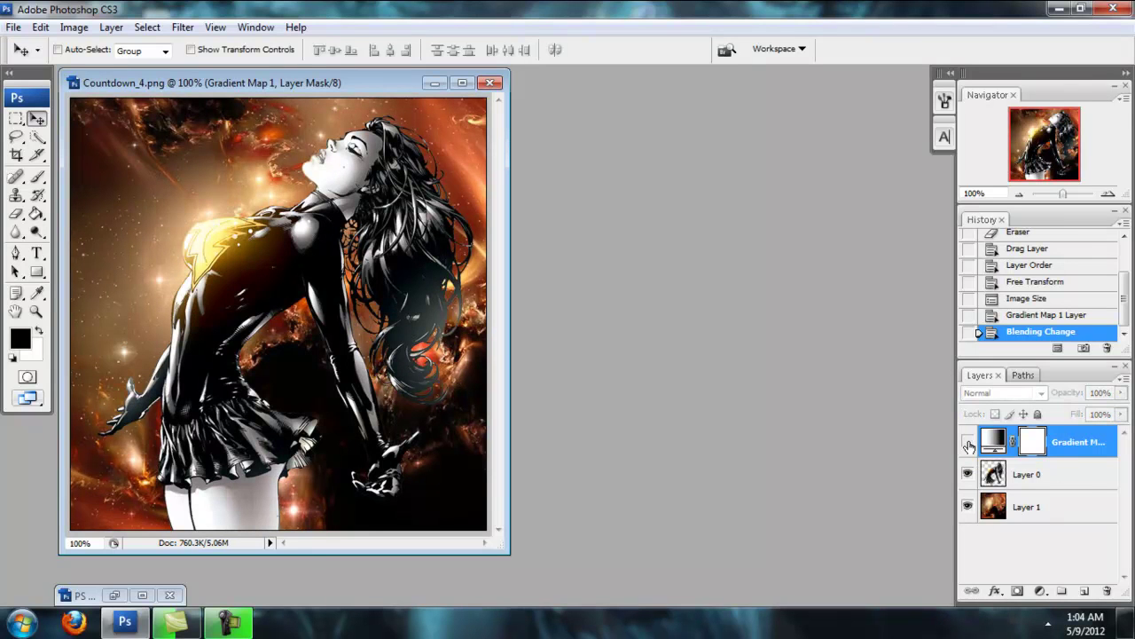
click(968, 444)
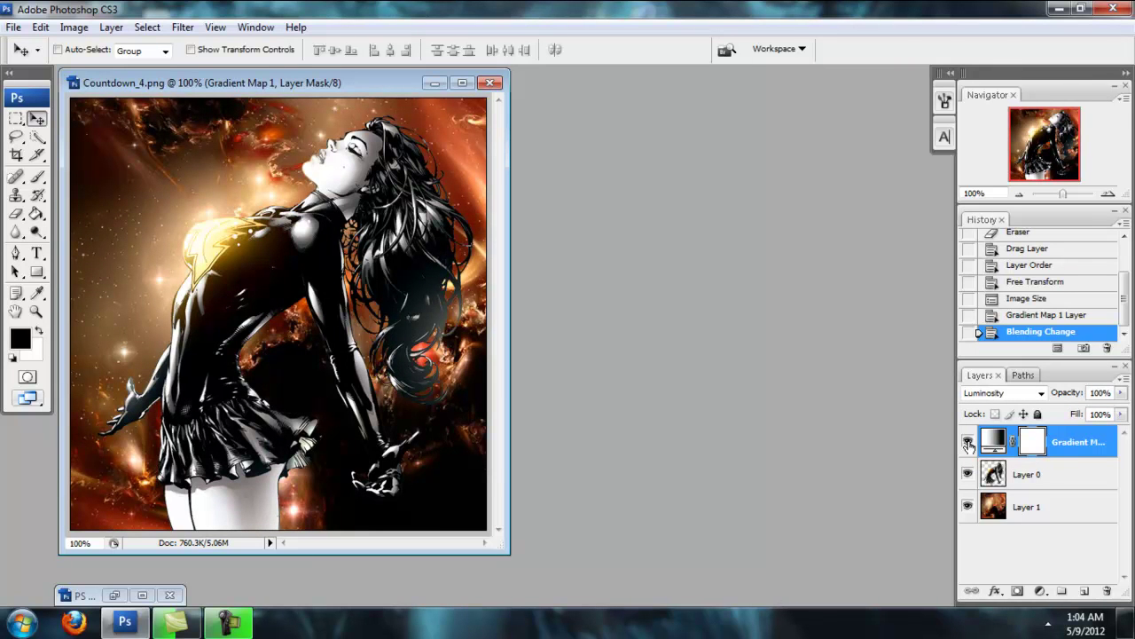
click(968, 444)
click(969, 443)
- Lower the opacity of the Luminosity gradient map layer to 59%
click(1121, 392)
drag(1121, 411, 1088, 413)
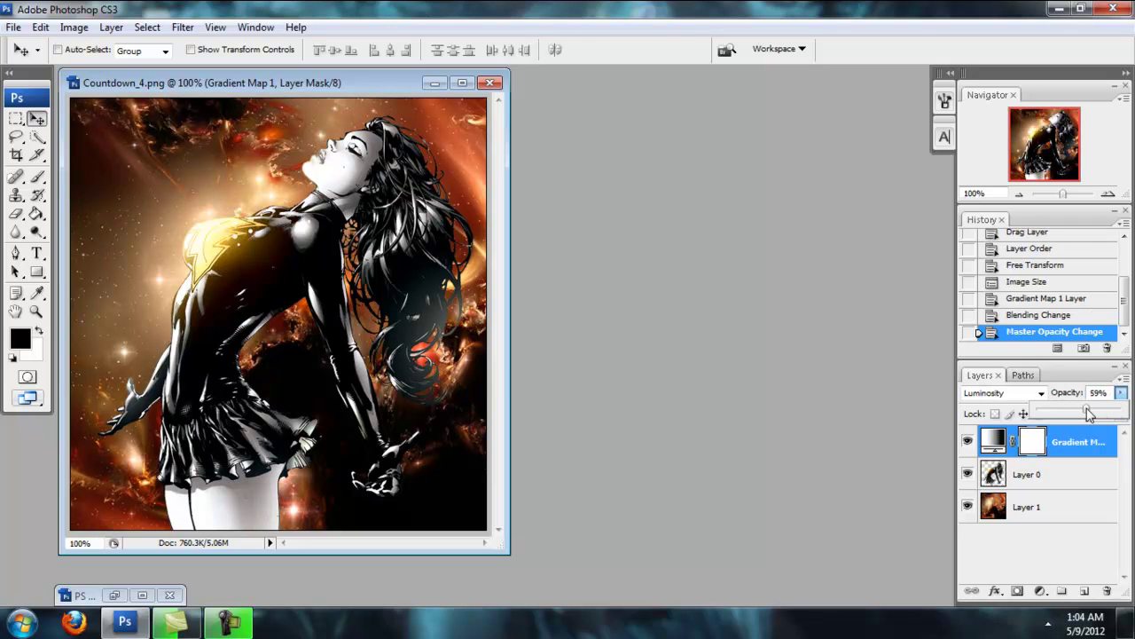
click(1121, 394)
click(1121, 394)
- Add a second black-to-white Gradient Map adjustment layer on top, blend it with Darken and compare the image with and without it
click(1043, 591)
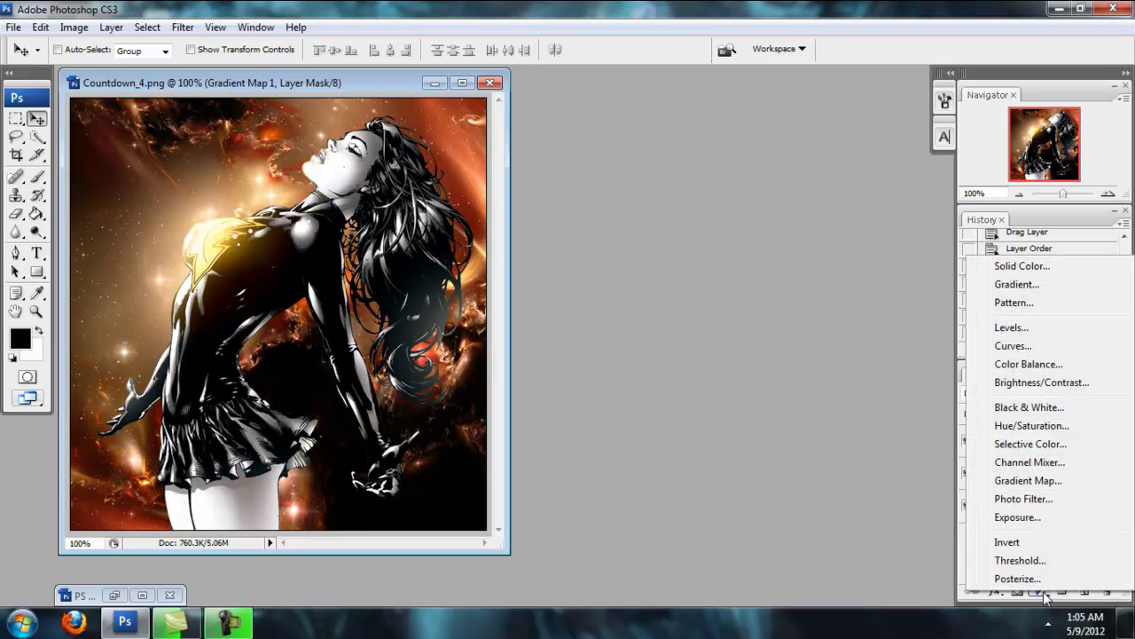
click(1019, 481)
click(889, 105)
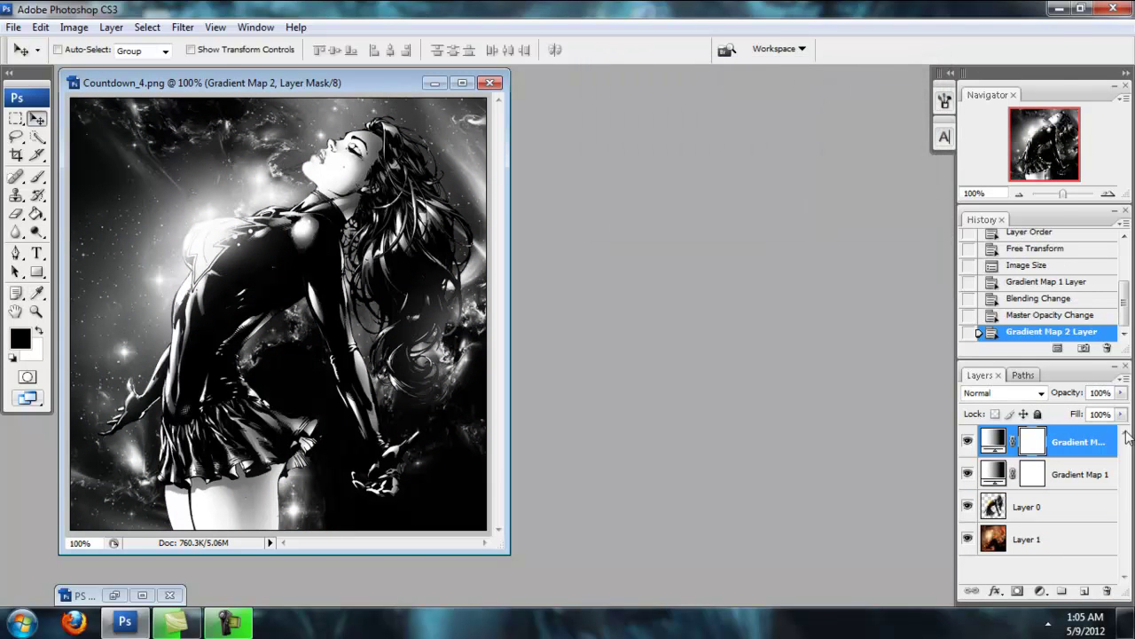
click(1042, 393)
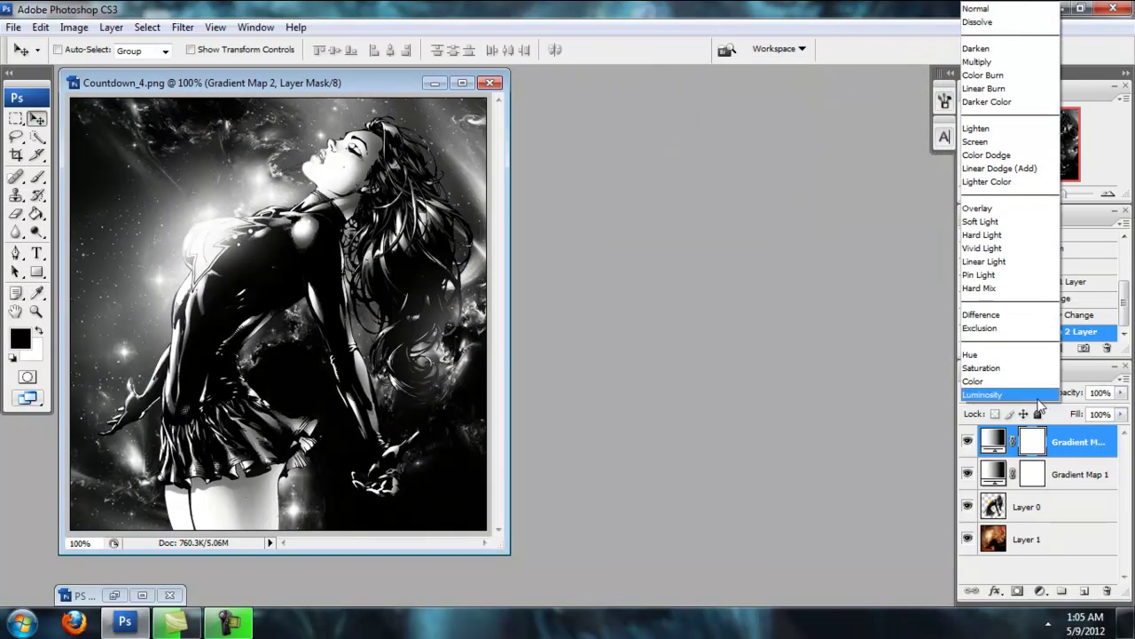
click(985, 50)
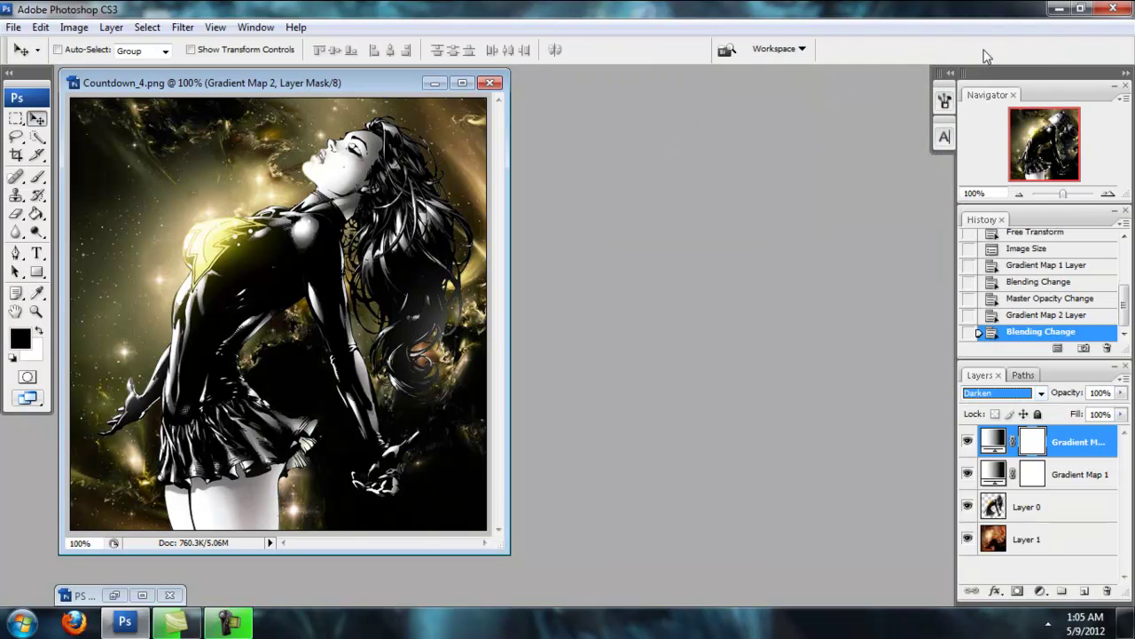
click(967, 442)
click(968, 442)
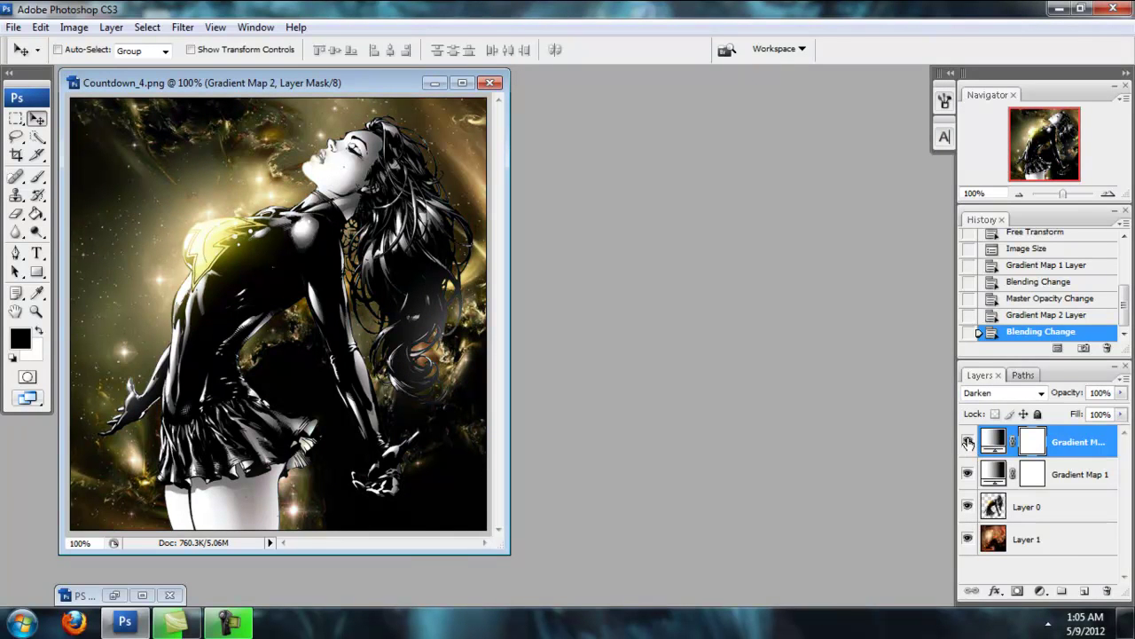
- Reduce the opacity of the Darken gradient map layer to 25%, checking its effect by toggling its visibility
click(1122, 394)
drag(1124, 413, 1068, 416)
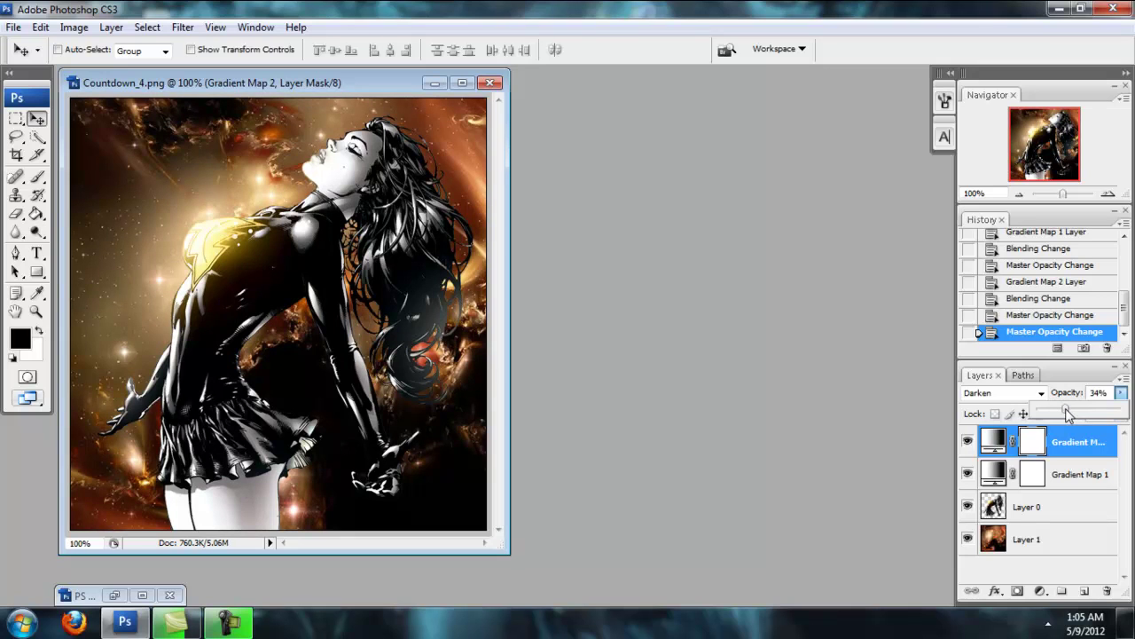
click(969, 441)
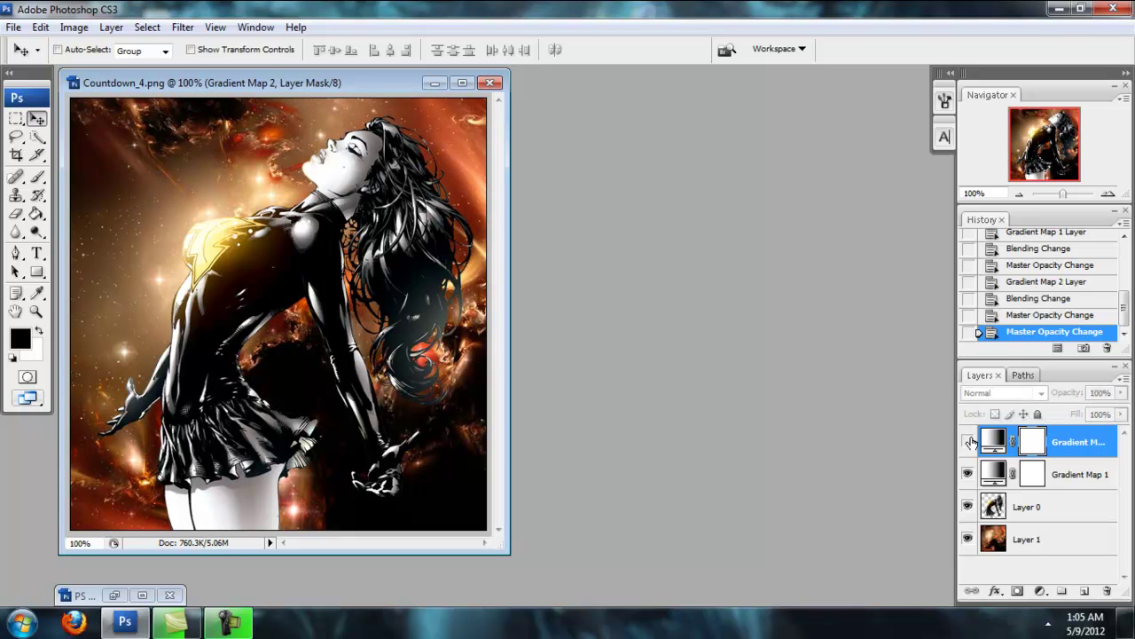
click(969, 441)
click(1121, 392)
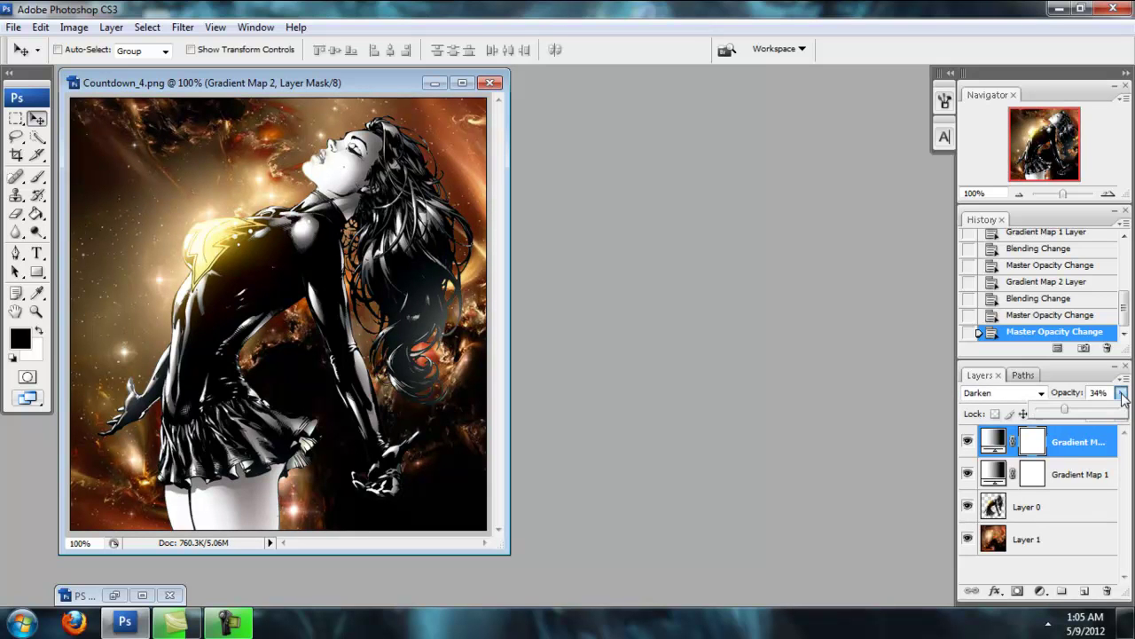
drag(1070, 414, 1066, 411)
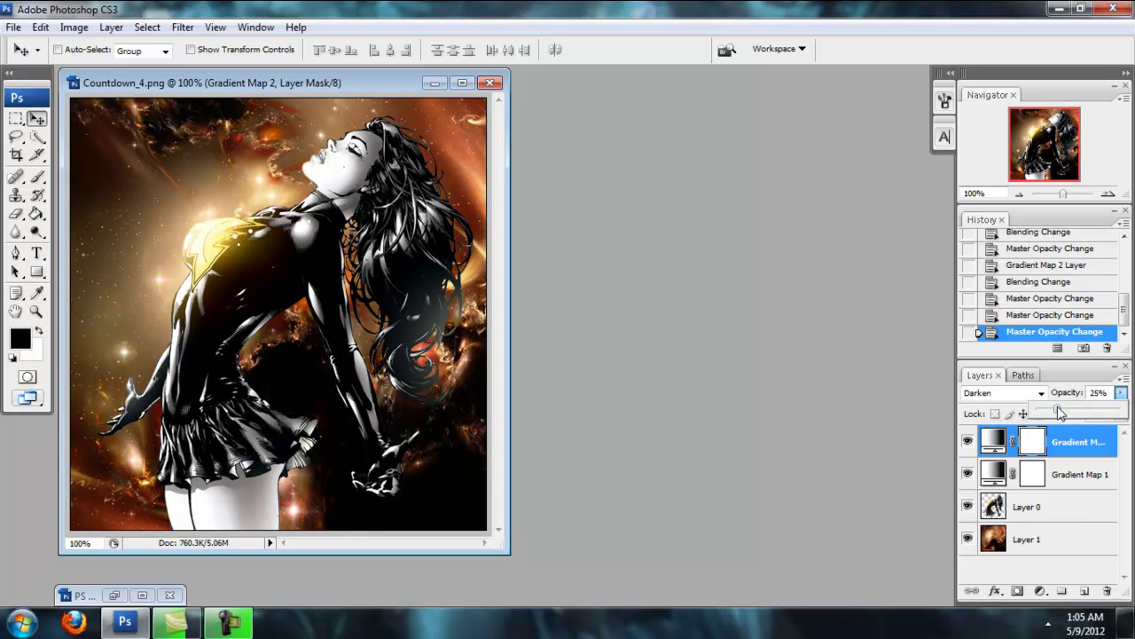
click(970, 443)
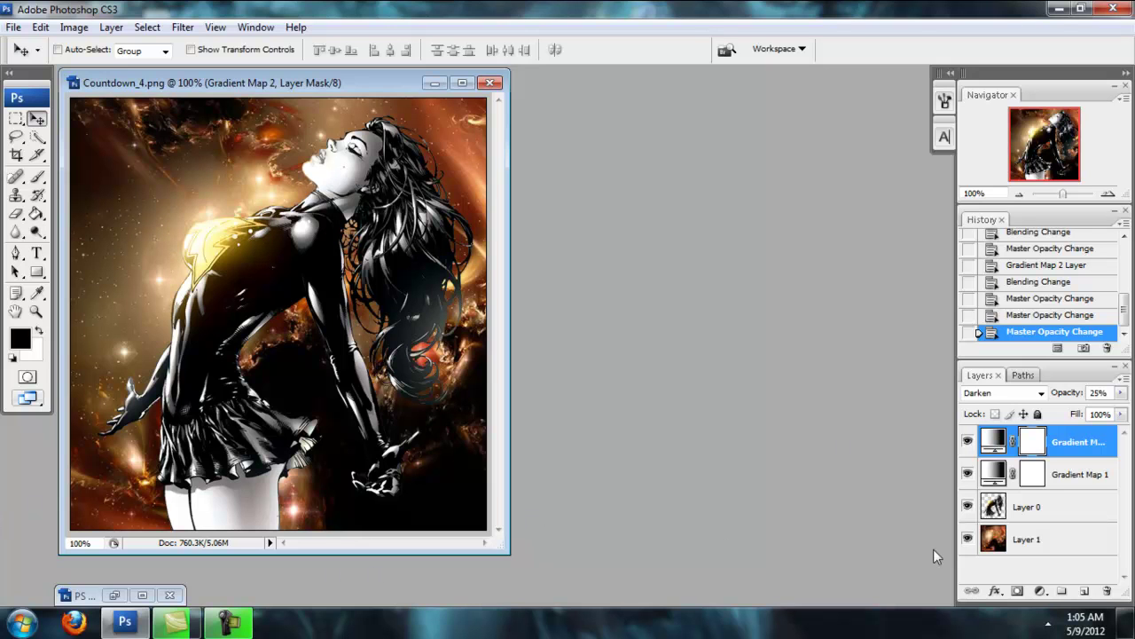
- Start a third Gradient Map adjustment layer above the others and display the available gradient presets
click(1040, 594)
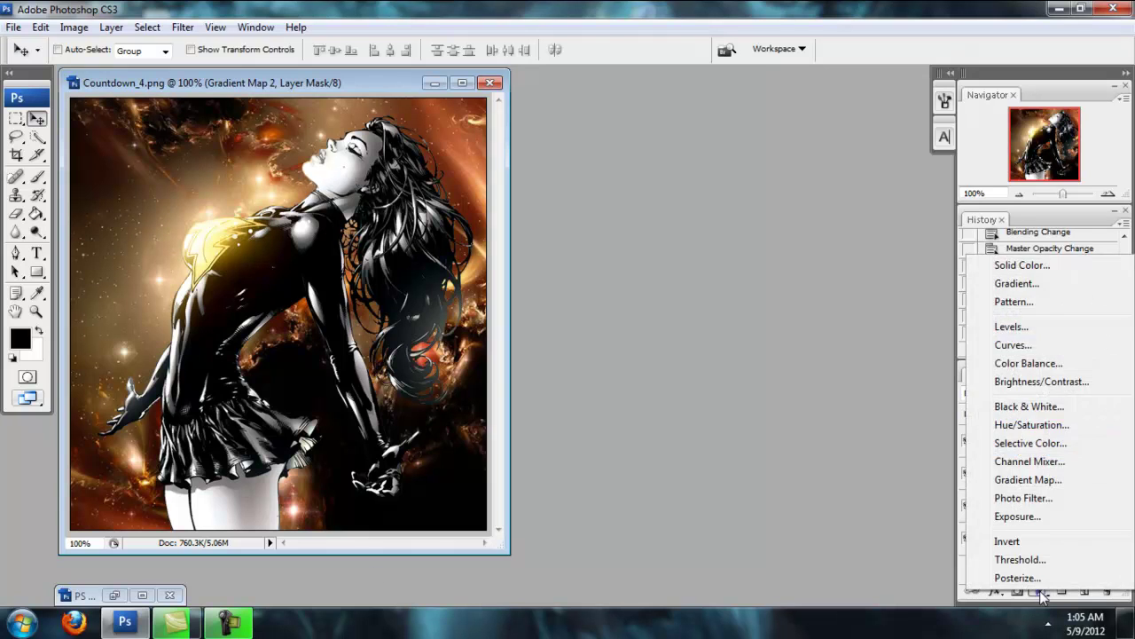
click(1013, 480)
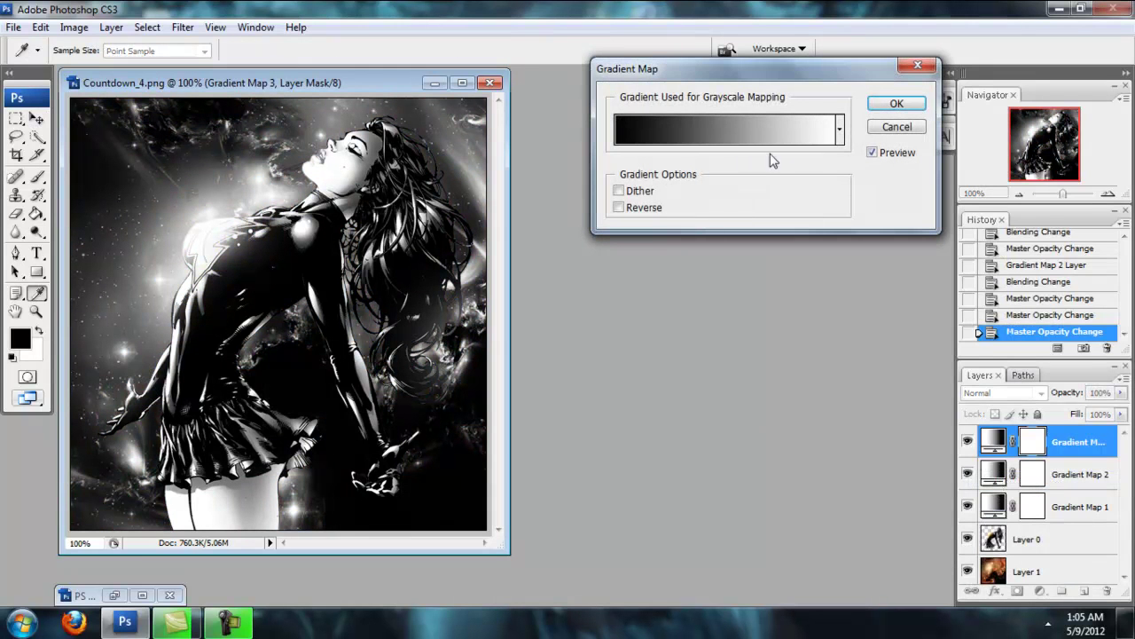
click(840, 132)
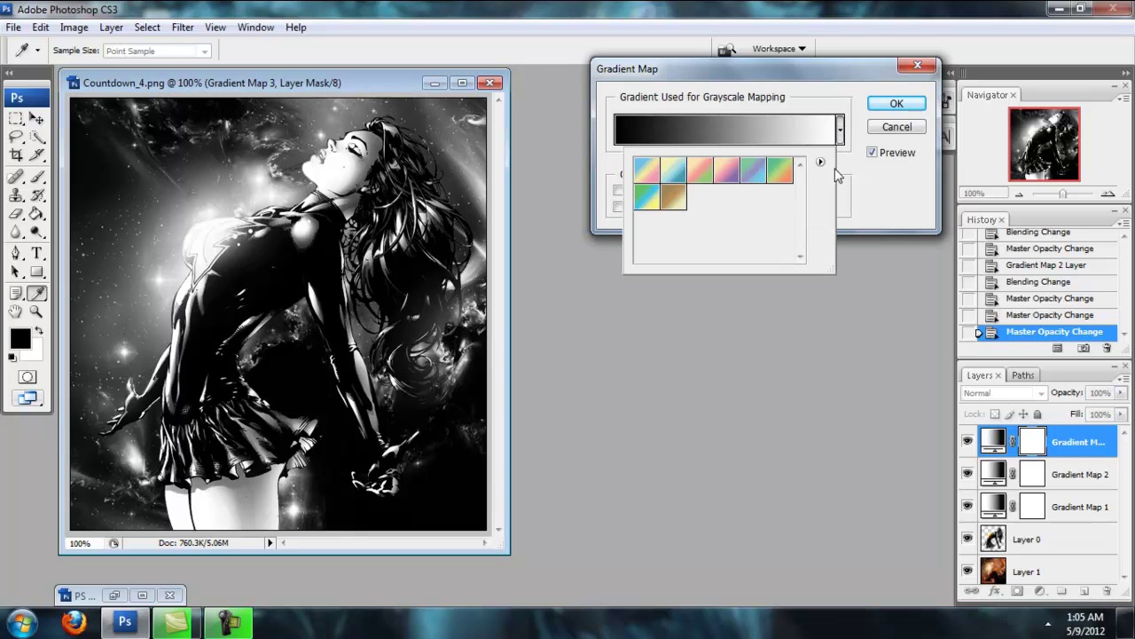
click(820, 163)
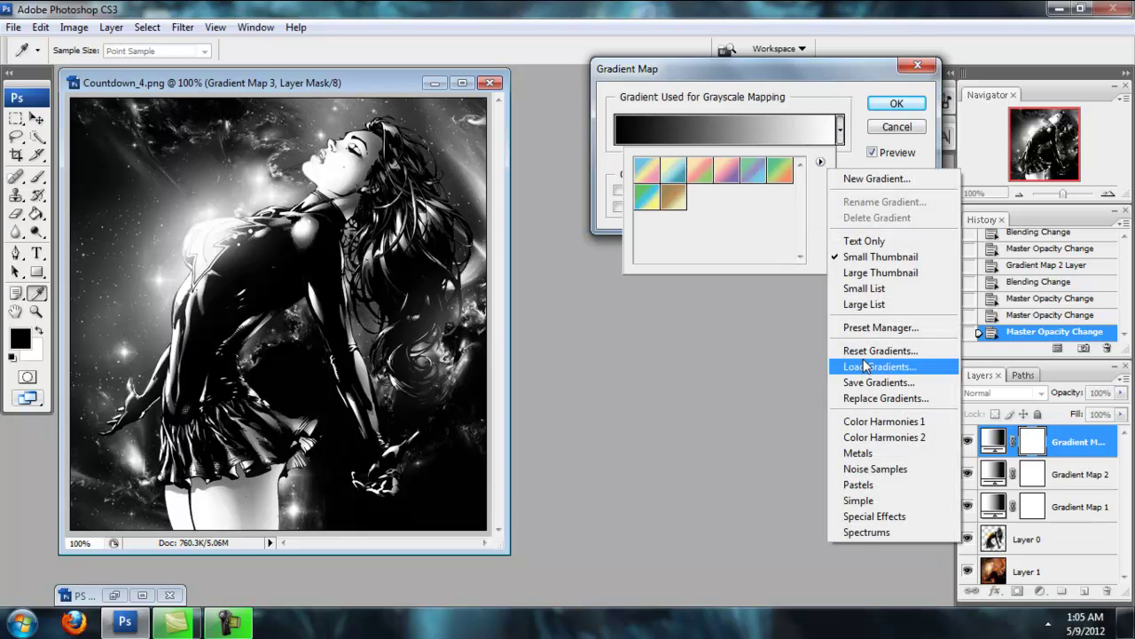
click(868, 367)
click(873, 487)
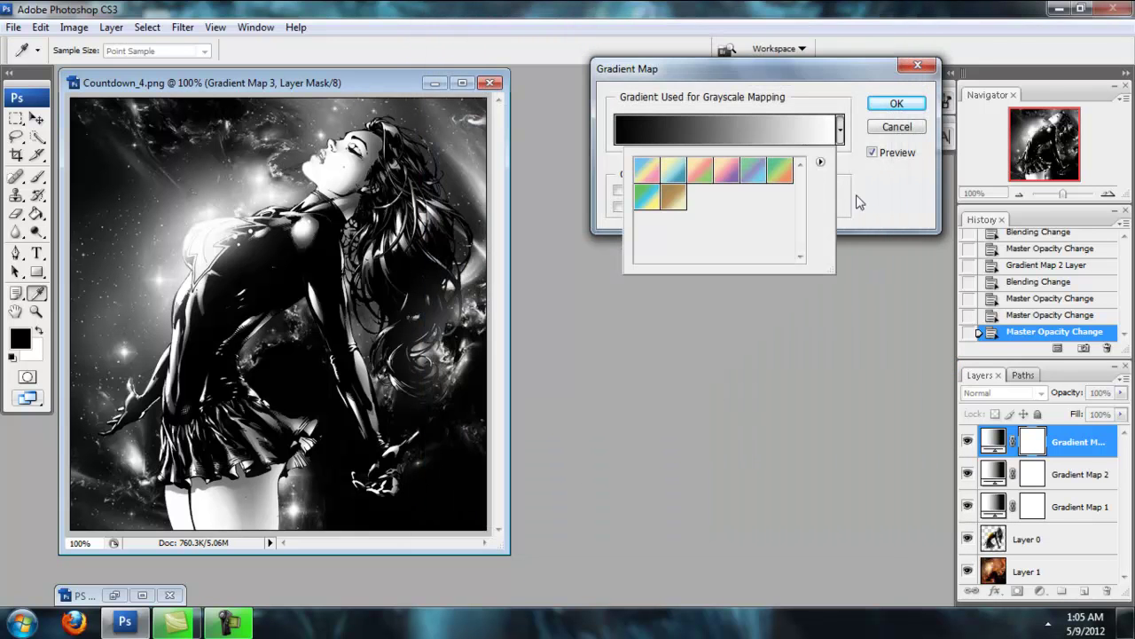
- Reset the gradient presets to the default set, replacing the current ones
click(821, 165)
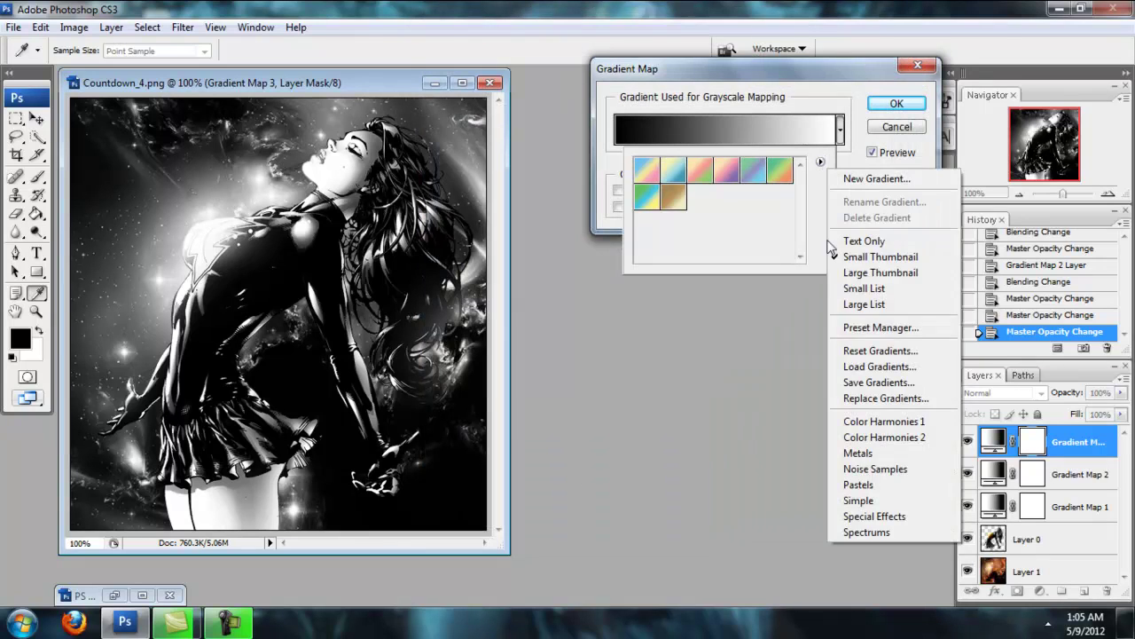
click(867, 352)
click(568, 247)
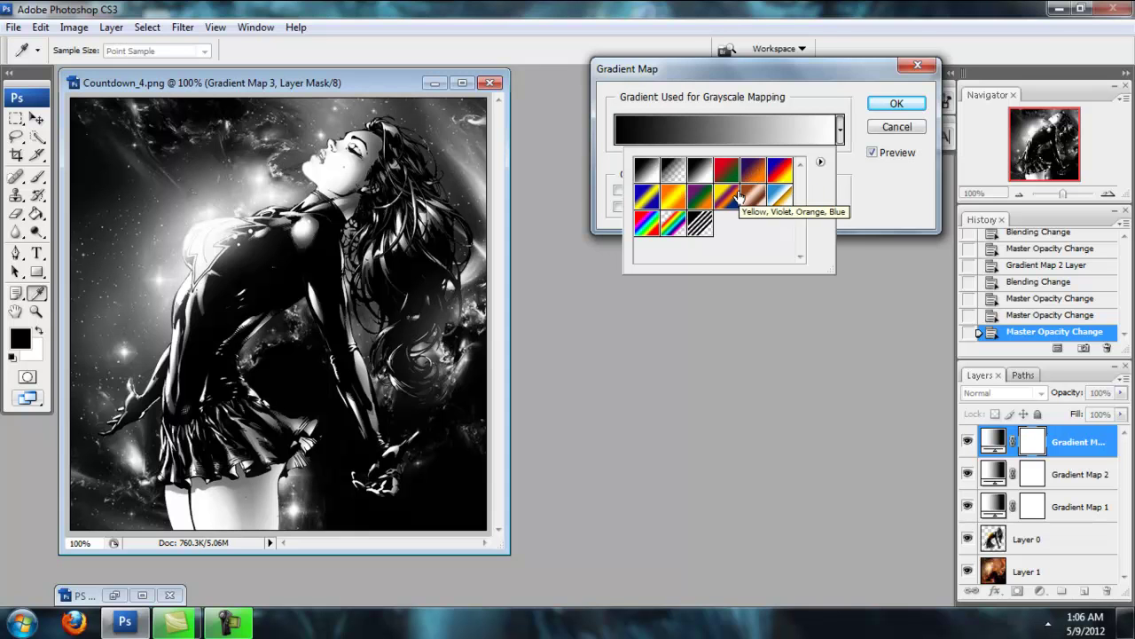
- Apply the orange-yellow-orange preset to the third gradient map with the Reverse option and accept the adjustment
click(674, 200)
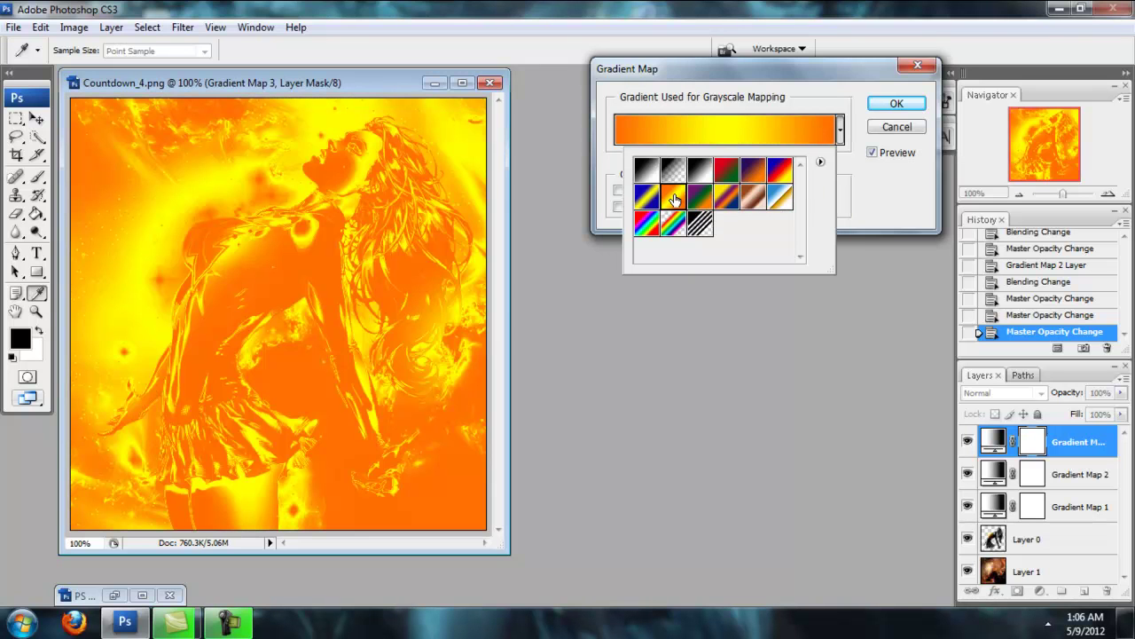
click(883, 192)
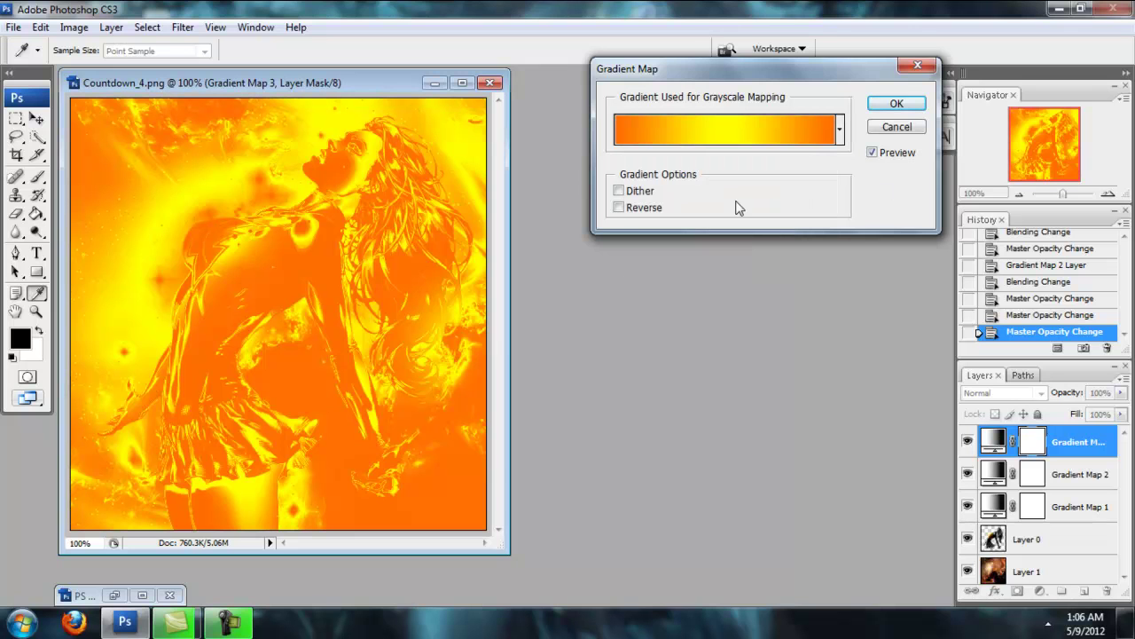
click(620, 207)
click(897, 104)
- Try the available blend modes on the third gradient map, from Darken through Color, to compare their effect on the image
click(1042, 393)
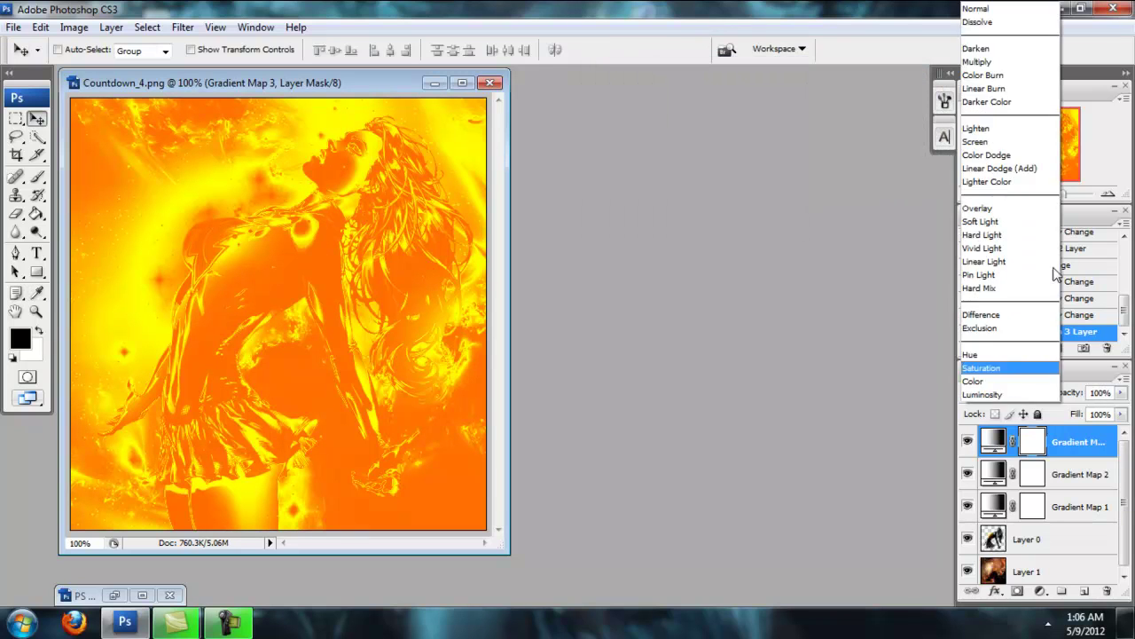
click(971, 56)
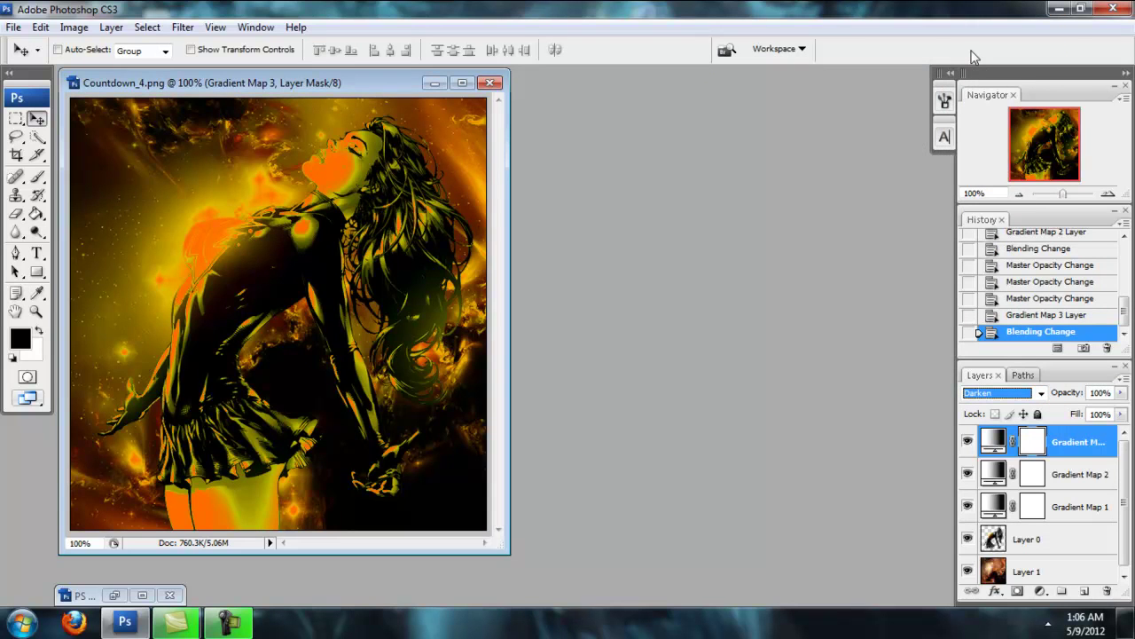
key(Down)
key(Down)
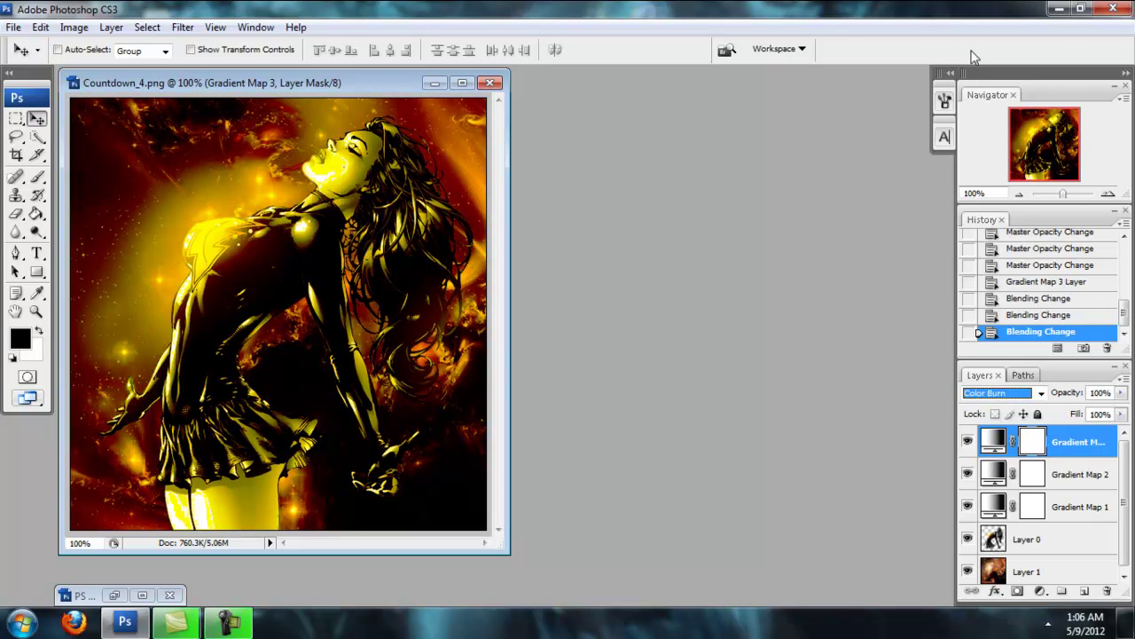
key(Down)
key(Down)
key(Down)
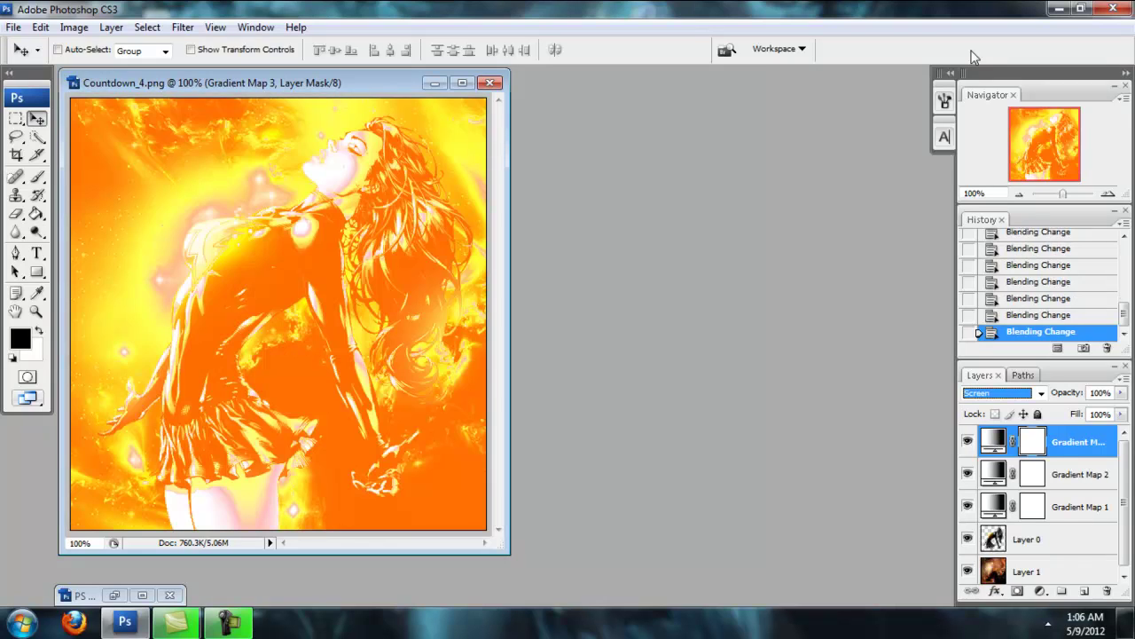
key(Down)
key(Down)
key(Down)
key(Down)
key(Down)
key(Down)
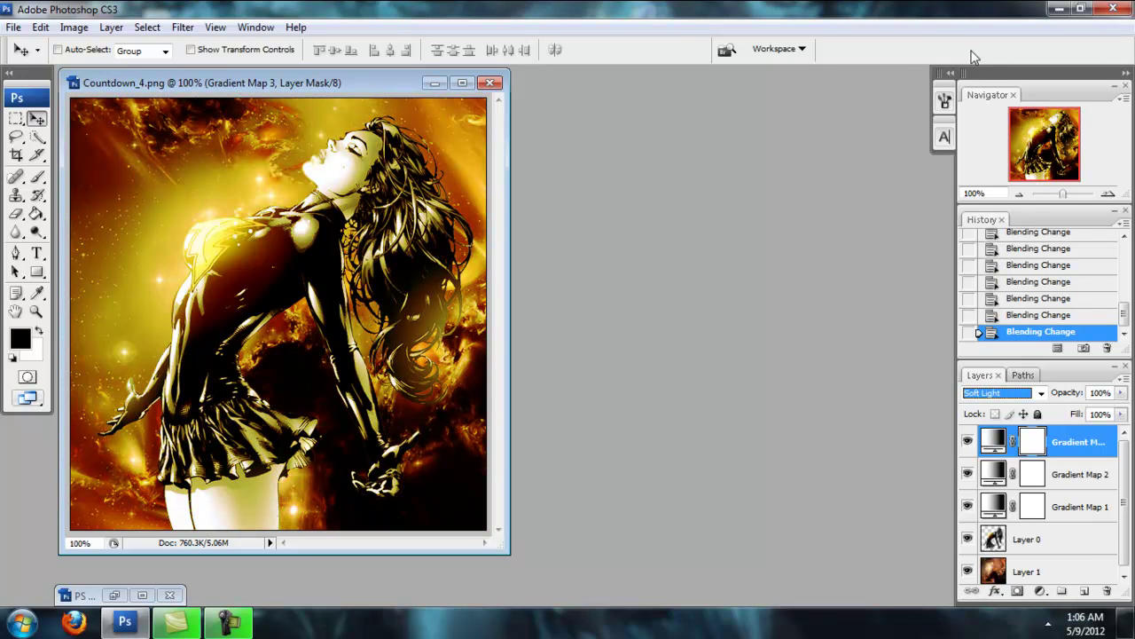
key(Down)
key(Down)
key(Down)
key(Down)
key(Down)
key(Down)
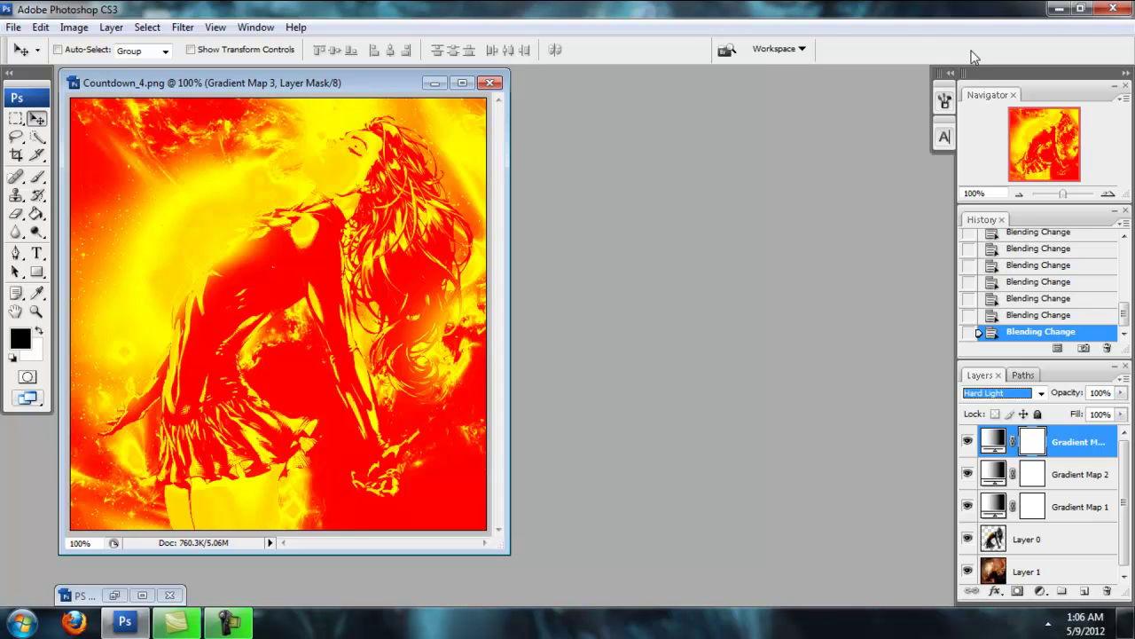
key(Down)
key(Down)
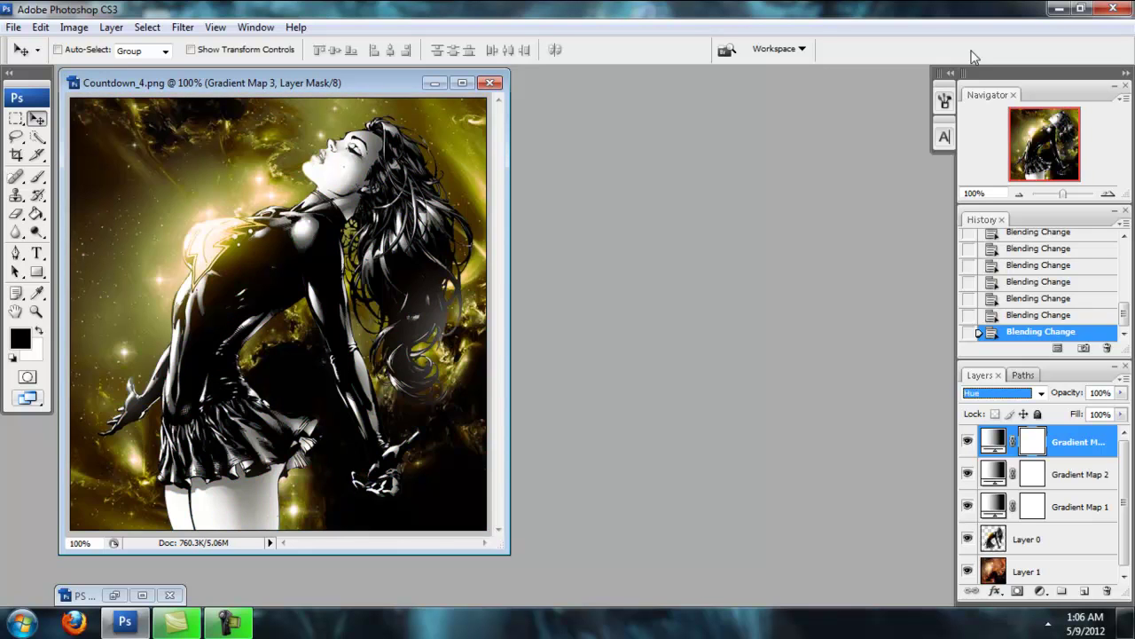
key(Up)
key(Up)
key(Down)
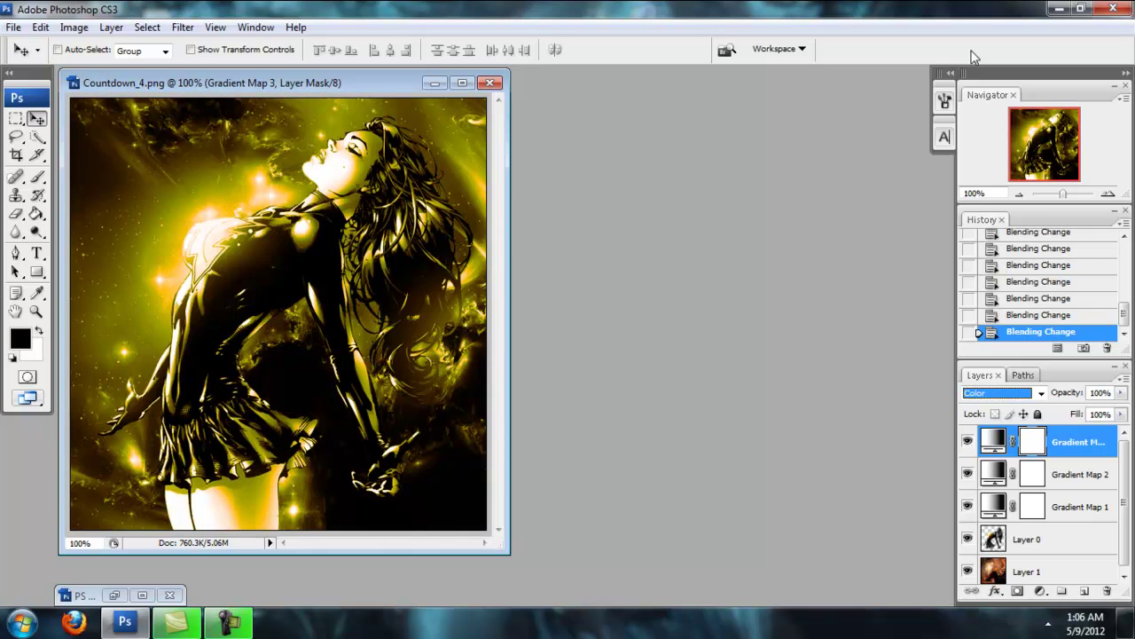
key(Up)
key(Up)
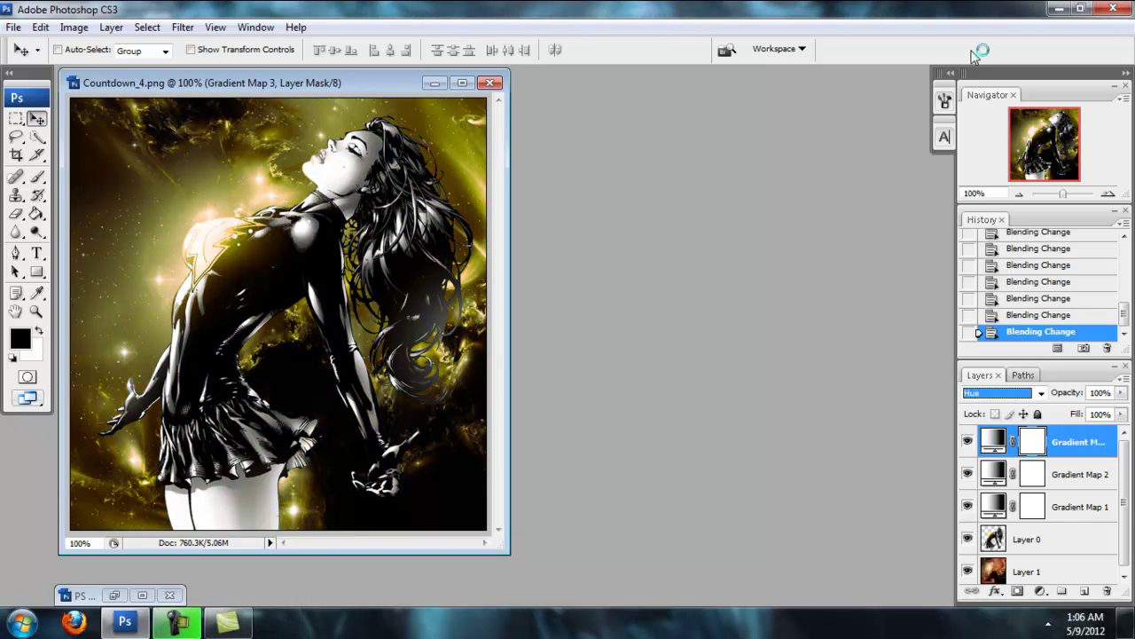
key(Up)
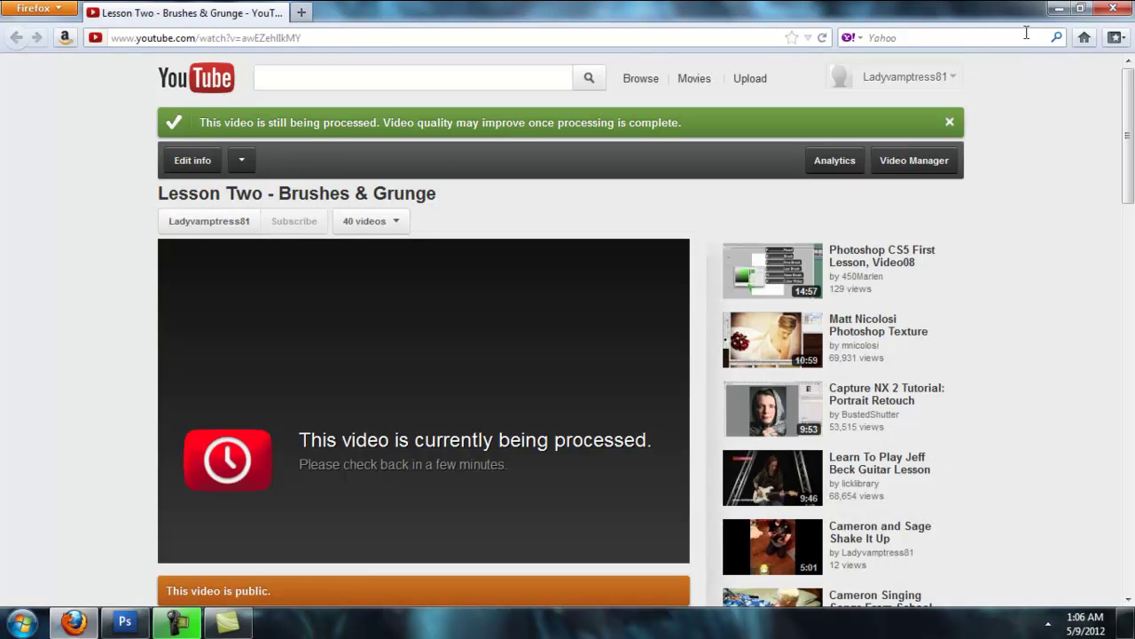
- Minimize the browser window covering the document and set the third gradient map's blend mode to Soft Light
click(1059, 8)
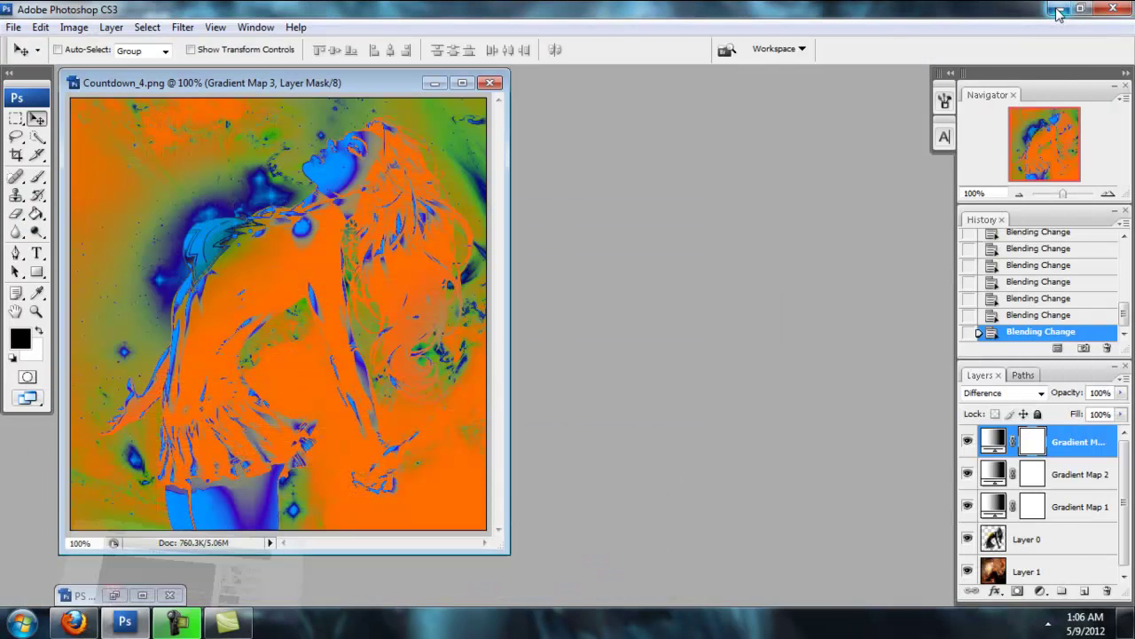
click(1037, 395)
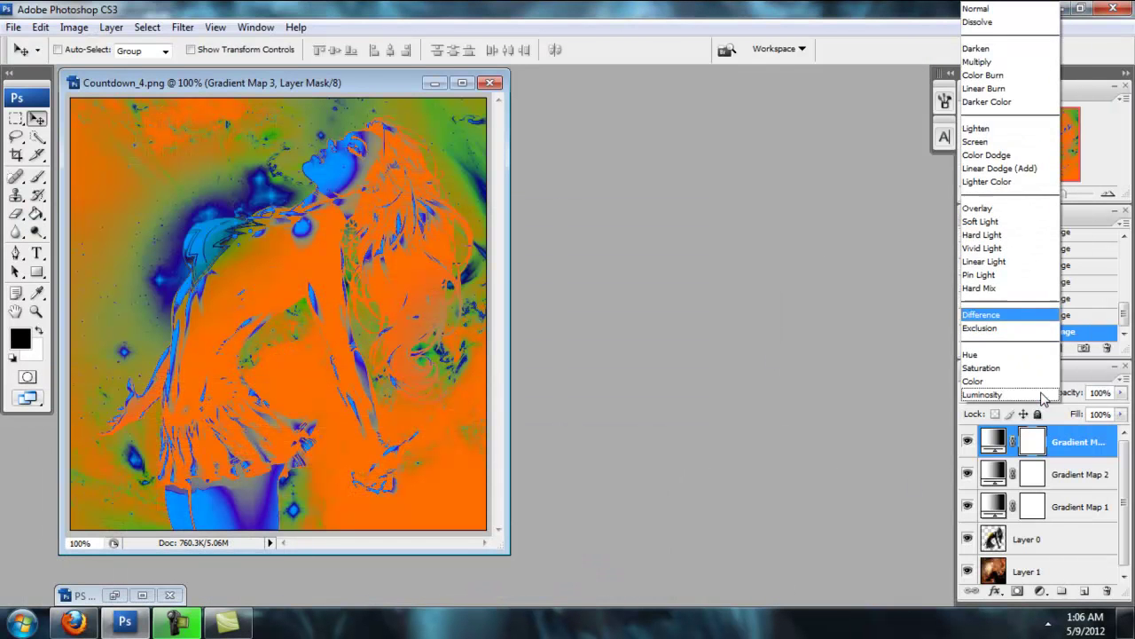
click(1011, 222)
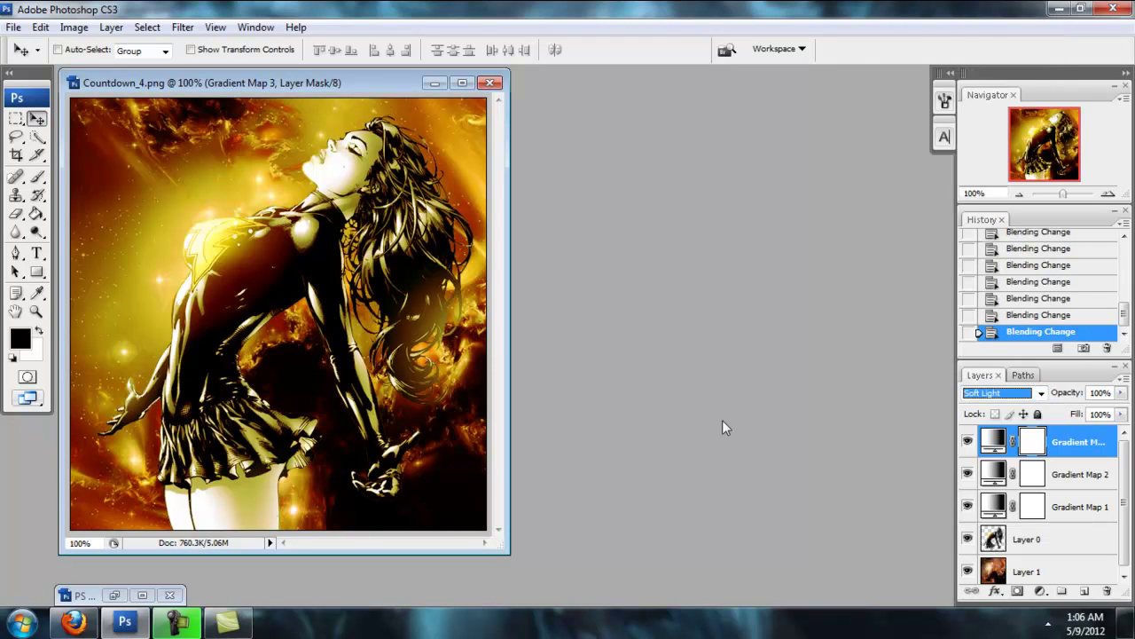
- Lower the third gradient map's opacity to 25% and further to 21%, toggling its visibility to judge the effect
click(1121, 392)
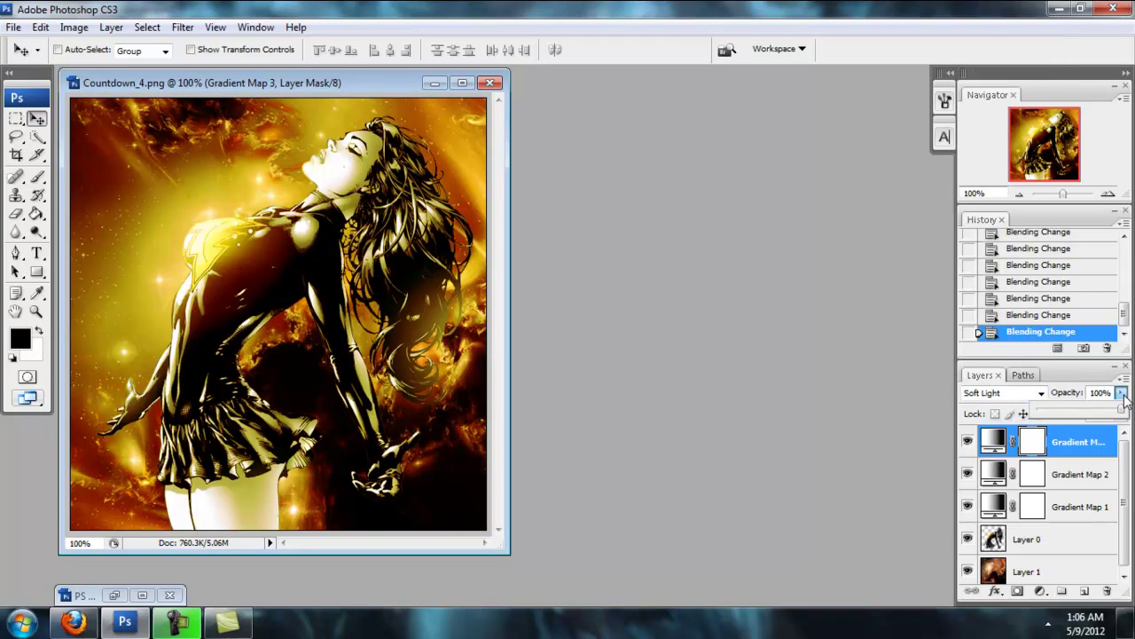
drag(1123, 412, 1061, 415)
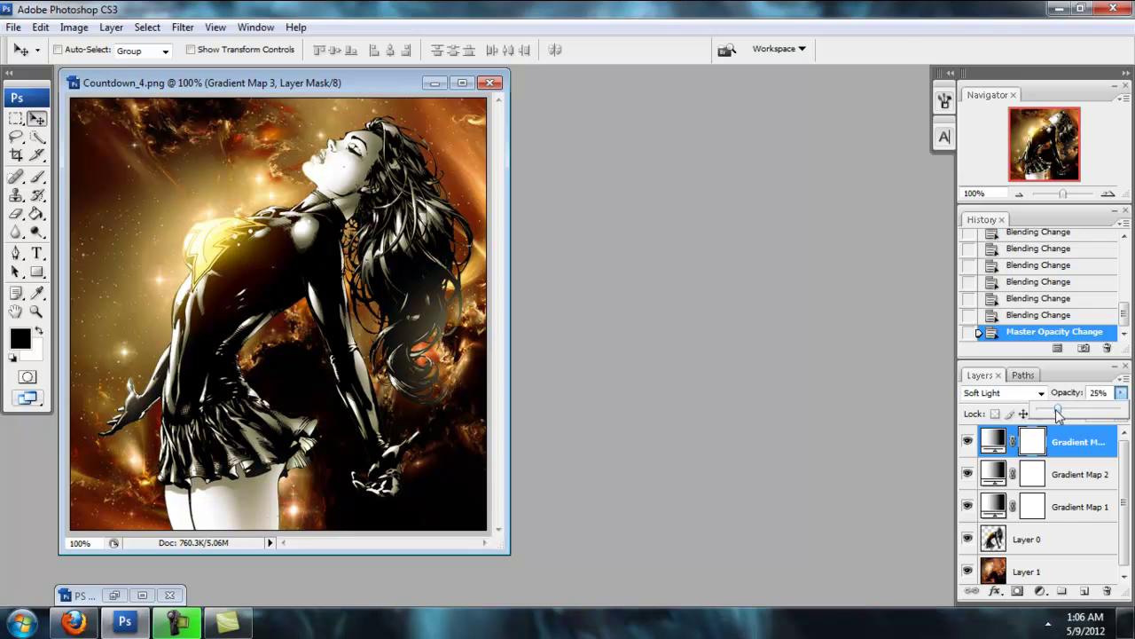
click(967, 441)
click(967, 441)
click(967, 441)
click(967, 441)
click(1122, 392)
drag(1059, 412, 1057, 414)
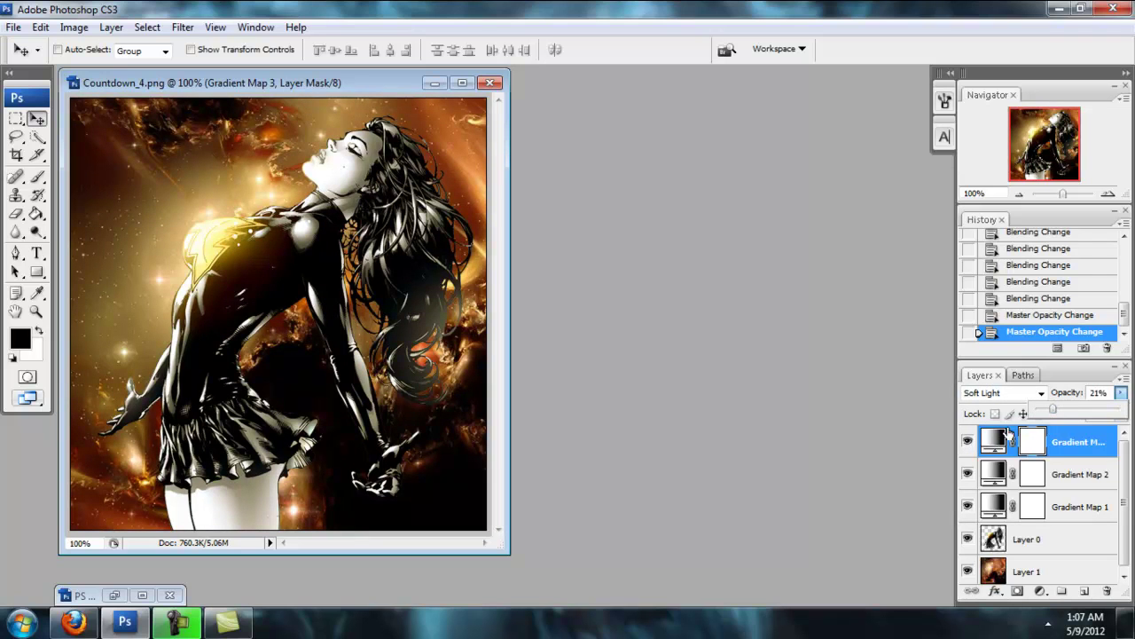
click(967, 440)
click(968, 441)
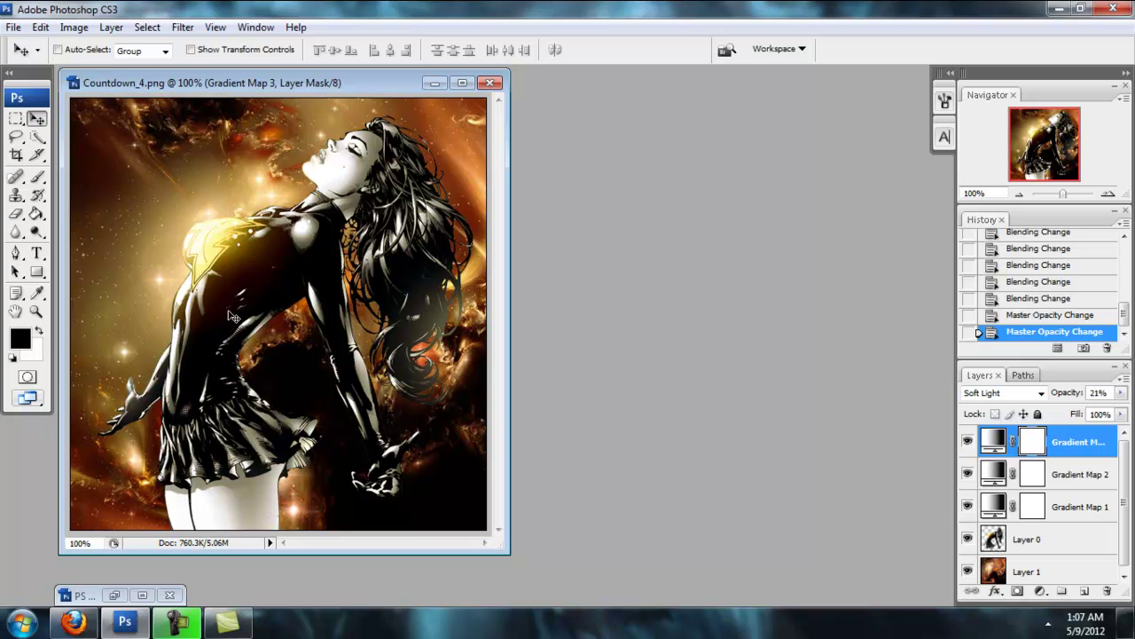
- Start a Photo Filter adjustment layer above the gradient maps using the Yellow filter at 74% density
click(1042, 592)
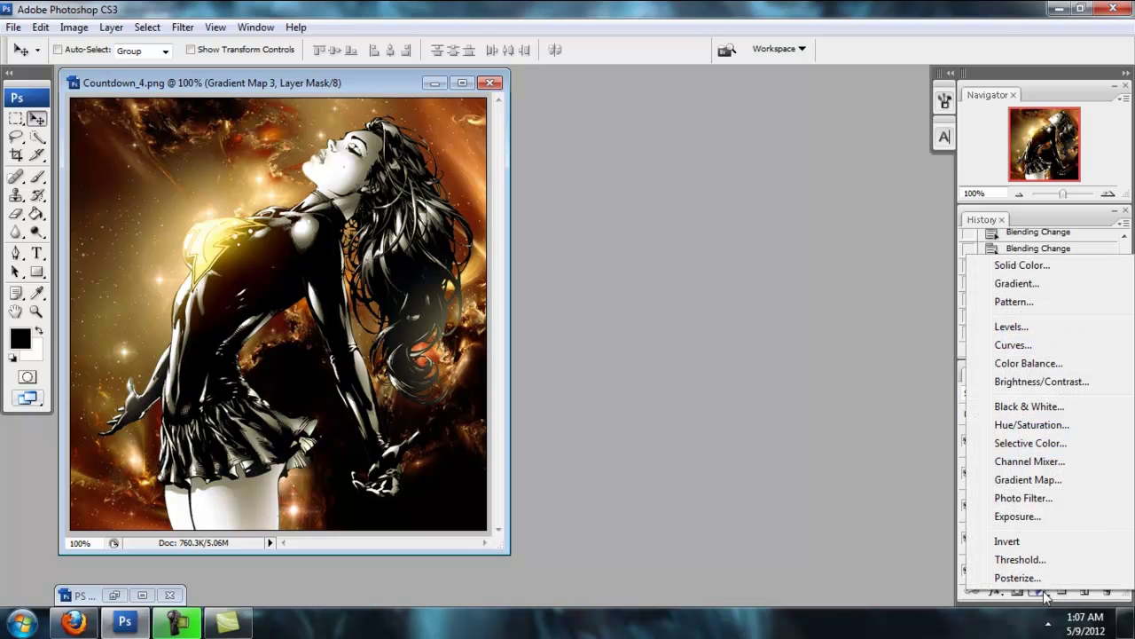
click(1032, 502)
click(780, 119)
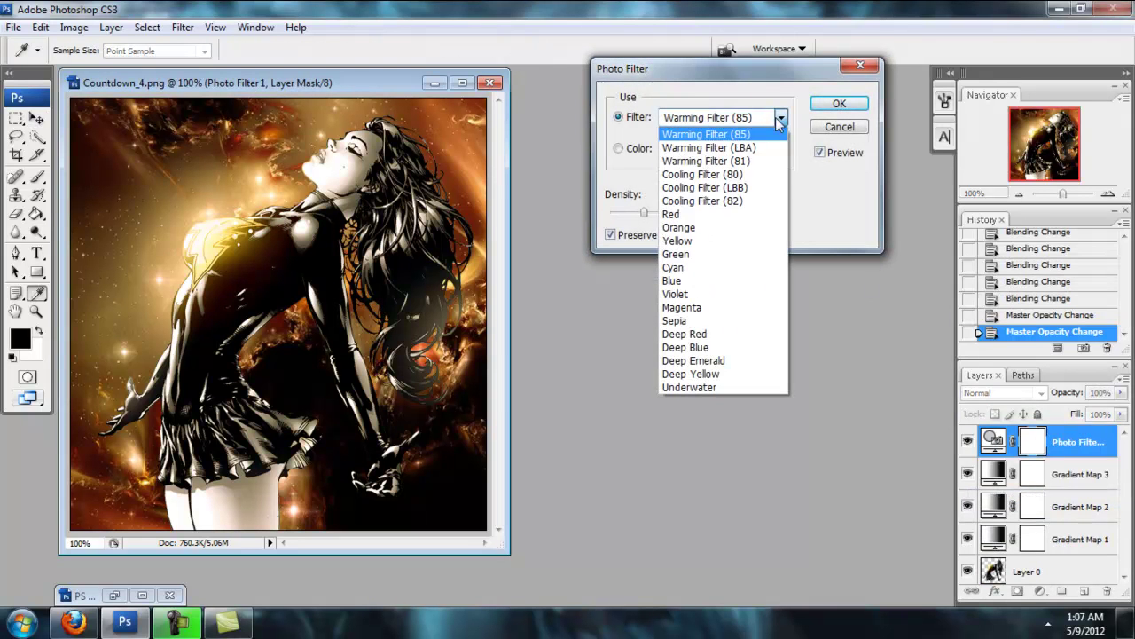
click(715, 239)
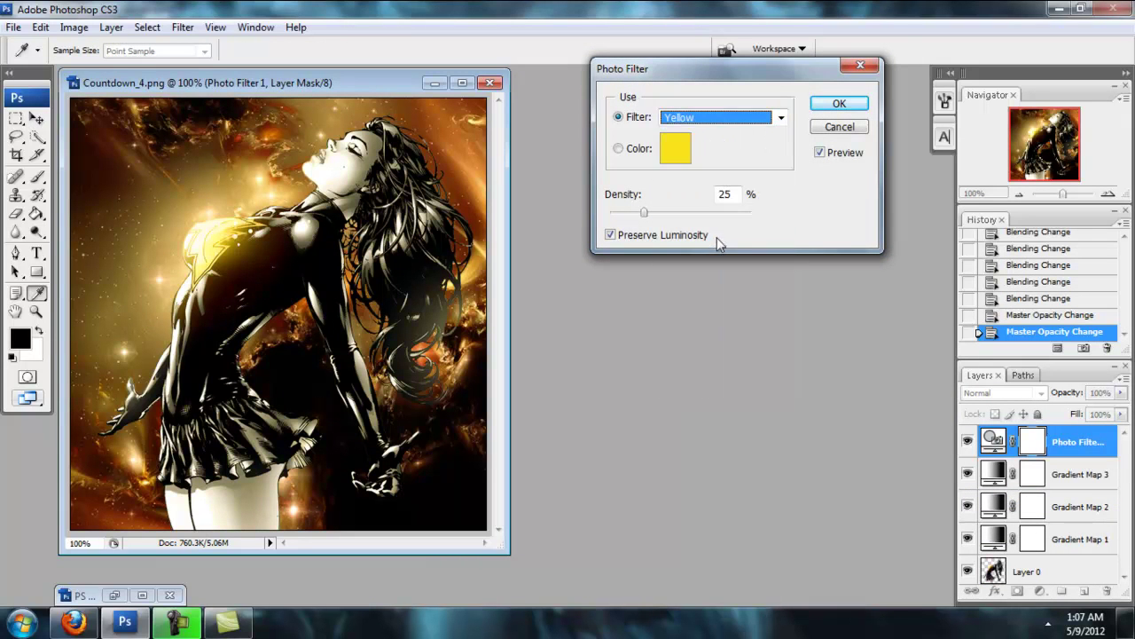
drag(645, 214, 717, 227)
- Compare the photo filter presets from Warming Filter (85) through Underwater on the image and choose Warming Filter (81)
click(773, 124)
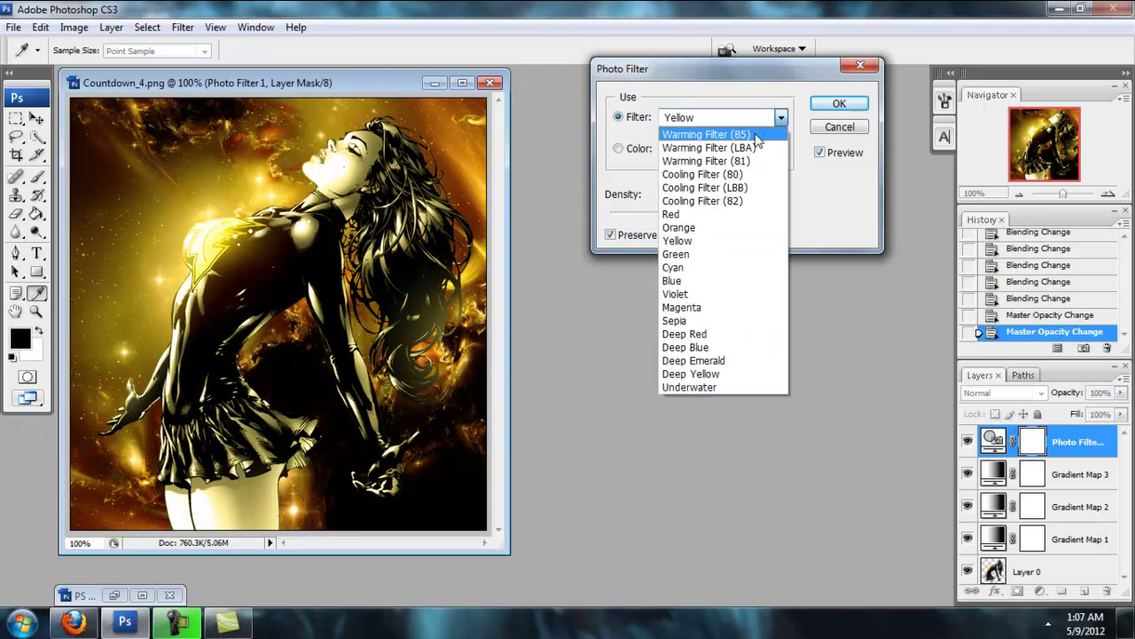
click(753, 133)
key(Down)
key(Down)
key(Down)
key(Down)
key(Down)
key(Down)
key(Down)
key(Down)
key(Down)
key(Down)
key(Down)
key(Down)
key(Down)
key(Down)
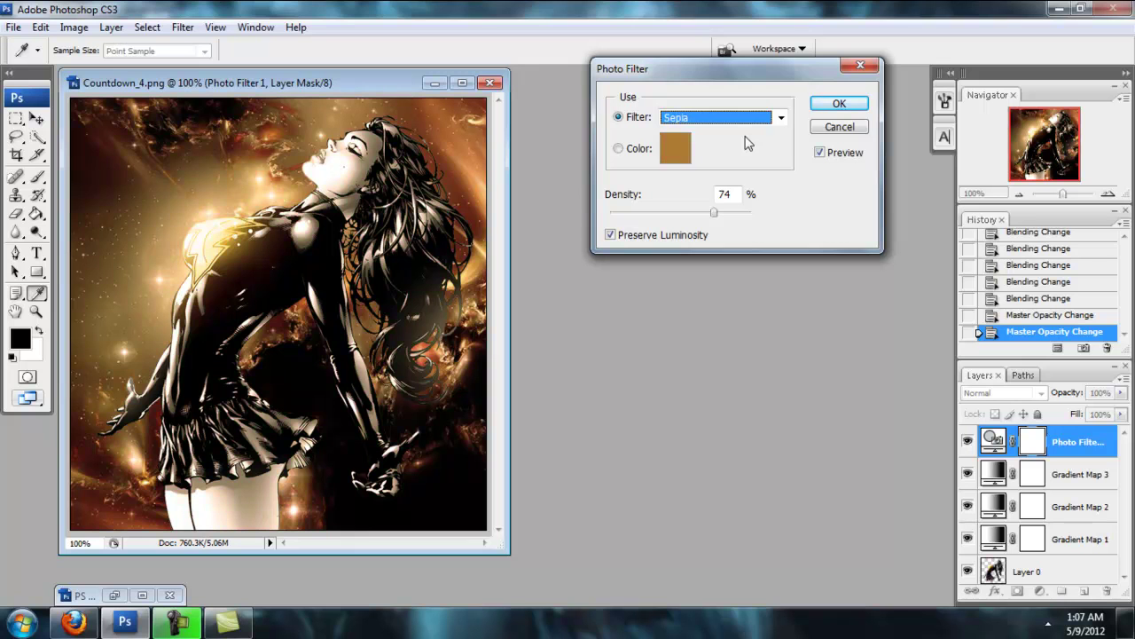
key(Down)
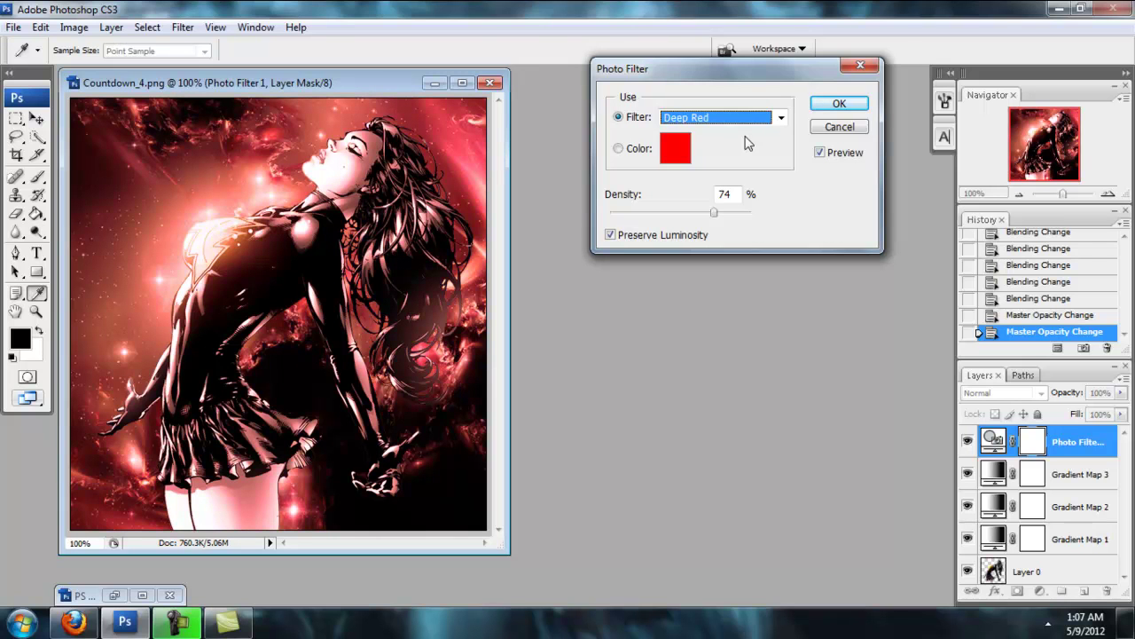
key(Up)
key(Down)
key(Down)
key(Down)
key(Down)
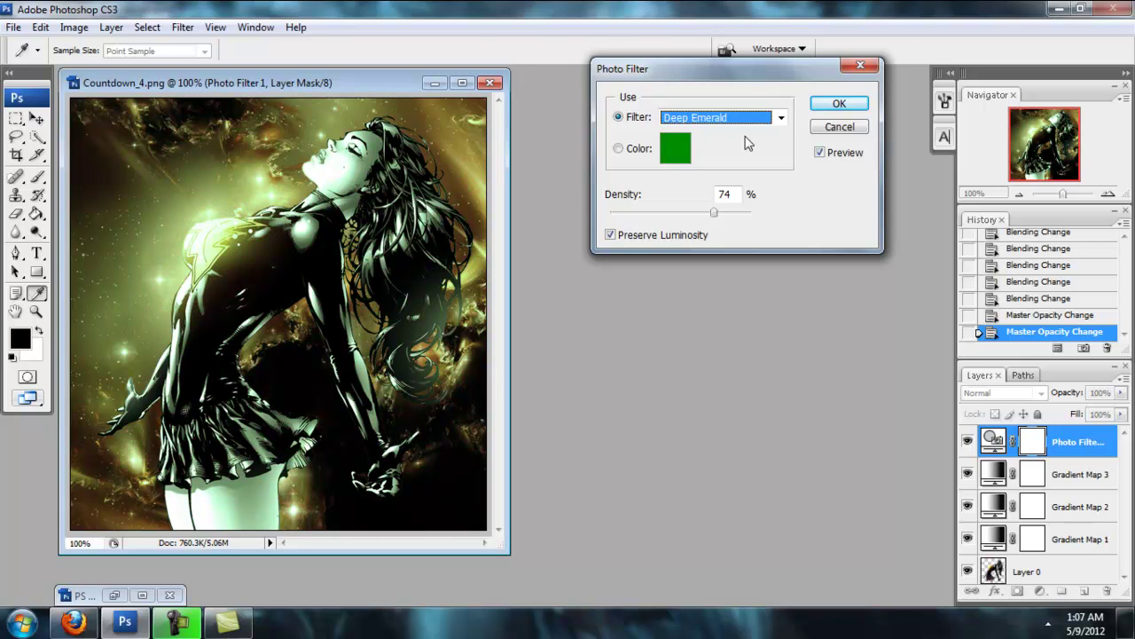
key(Down)
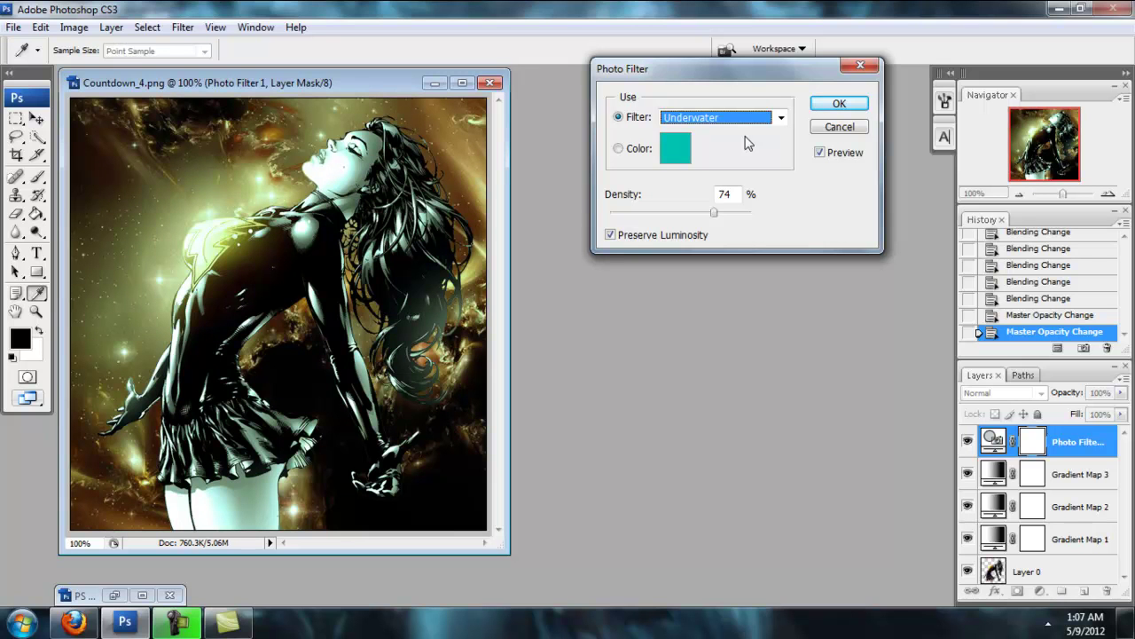
key(Up)
key(Up)
key(Up)
key(Up)
key(Up)
key(Up)
key(Up)
key(Up)
key(Up)
key(Up)
key(Up)
key(Up)
key(Up)
key(Up)
key(Up)
key(Up)
key(Up)
key(Up)
key(Up)
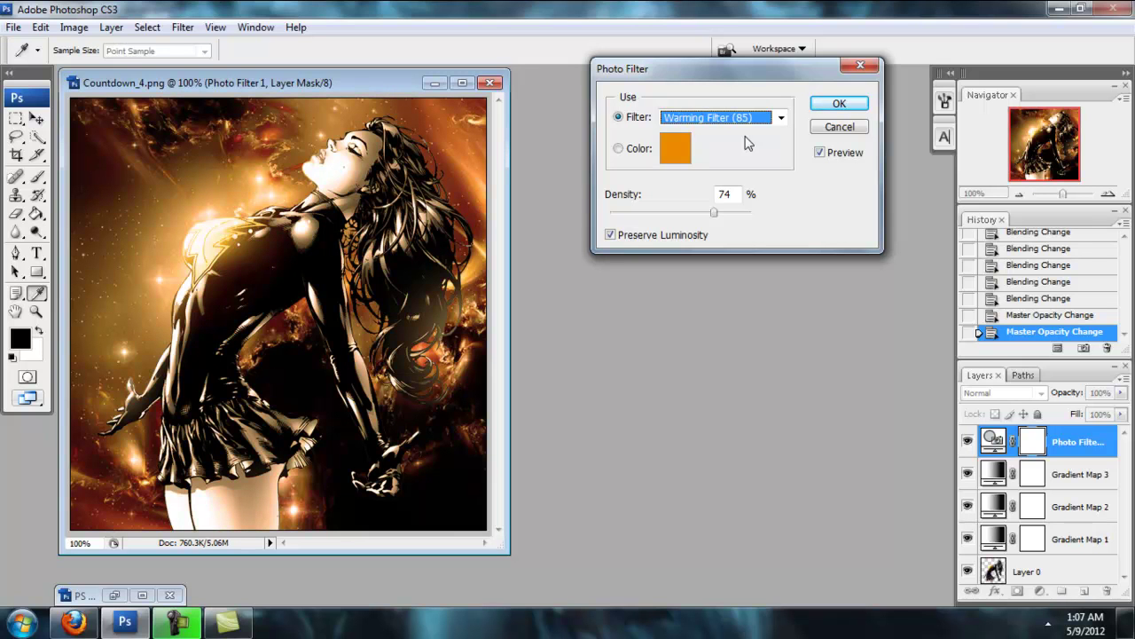
key(Down)
key(Down)
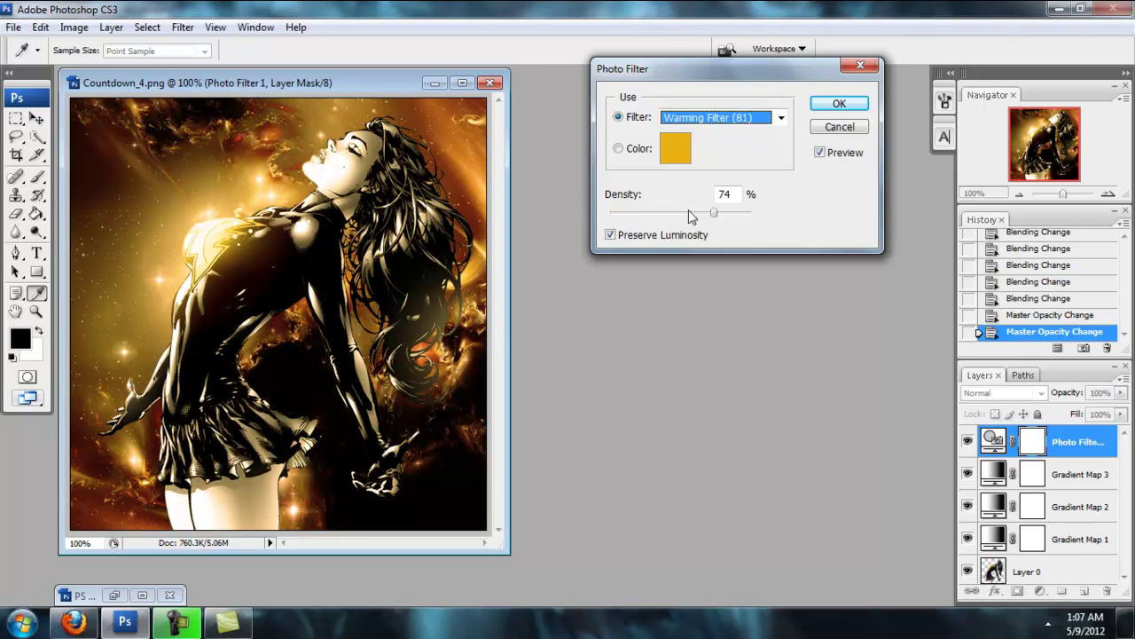
- Reduce the photo filter's density to 13%, accept the adjustment and toggle the layer's visibility to compare
drag(715, 213, 629, 217)
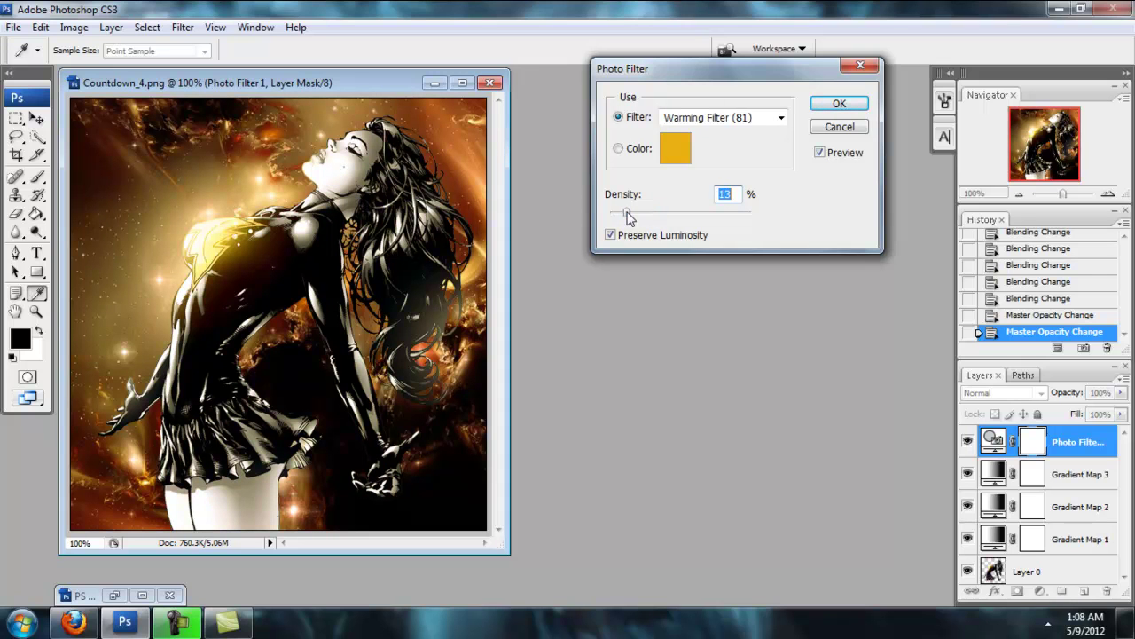
click(818, 110)
click(967, 442)
click(966, 443)
click(967, 442)
click(967, 443)
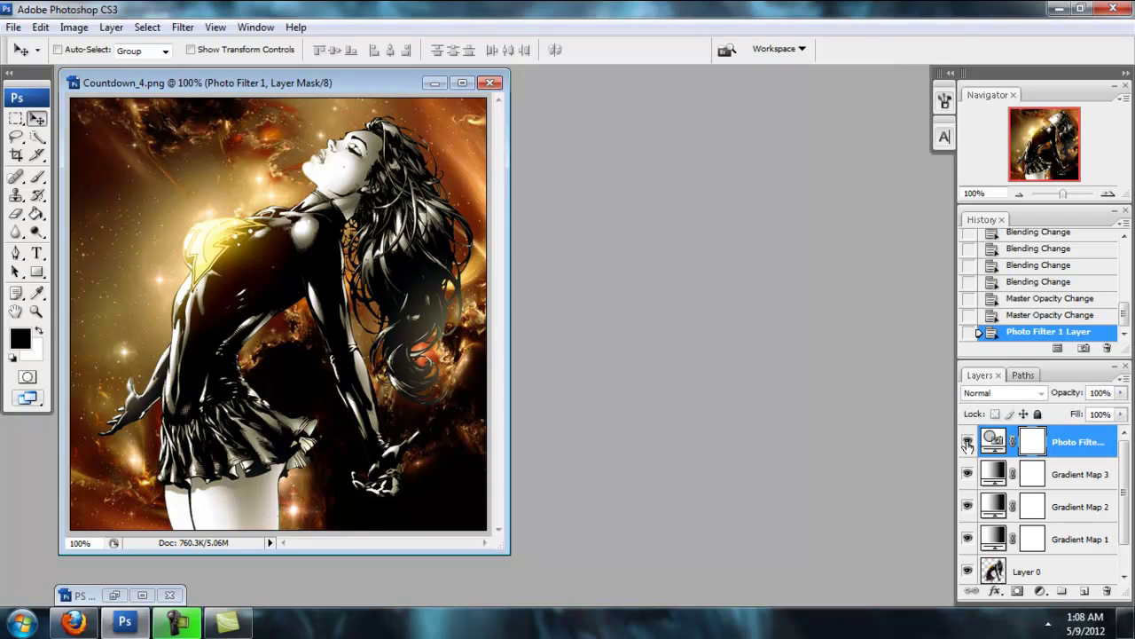
click(966, 442)
click(966, 443)
- Delete the Photo Filter adjustment layer together with its mask
click(1107, 591)
key(Return)
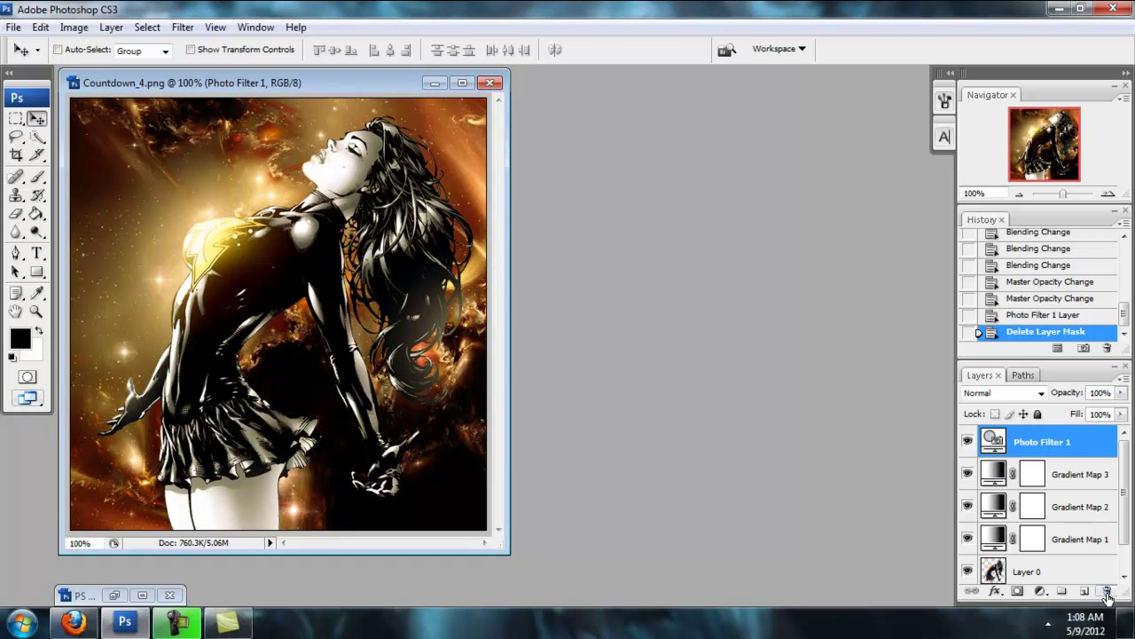
click(1107, 591)
key(Return)
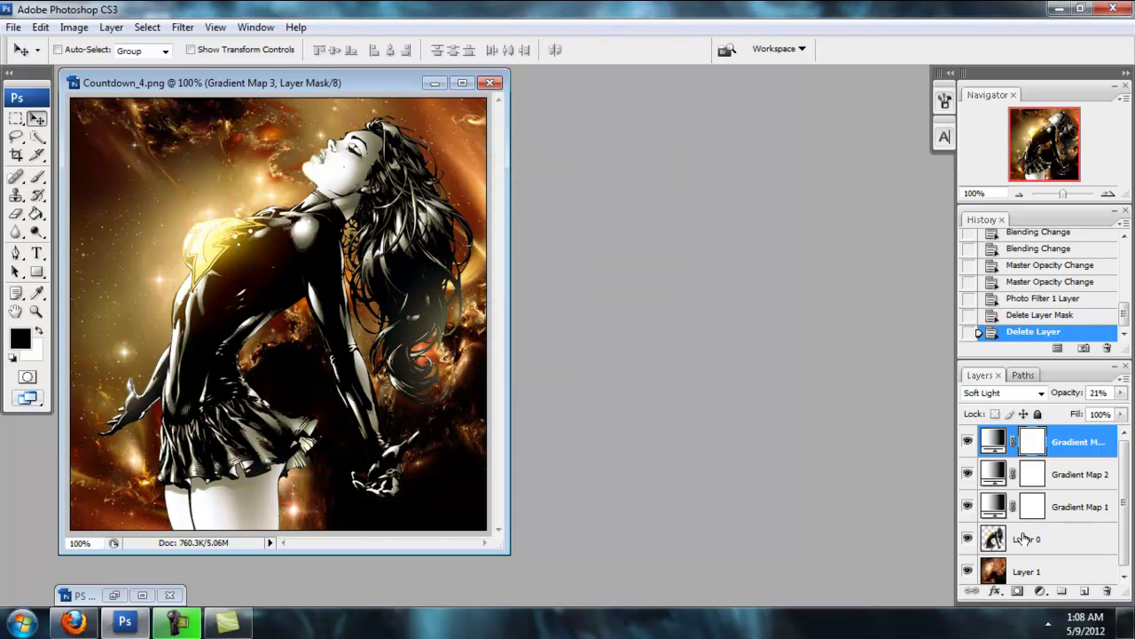
- Lower the opacity of the Soft Light third gradient map to 7%
click(1040, 590)
click(914, 512)
click(1121, 392)
drag(1055, 411, 1044, 417)
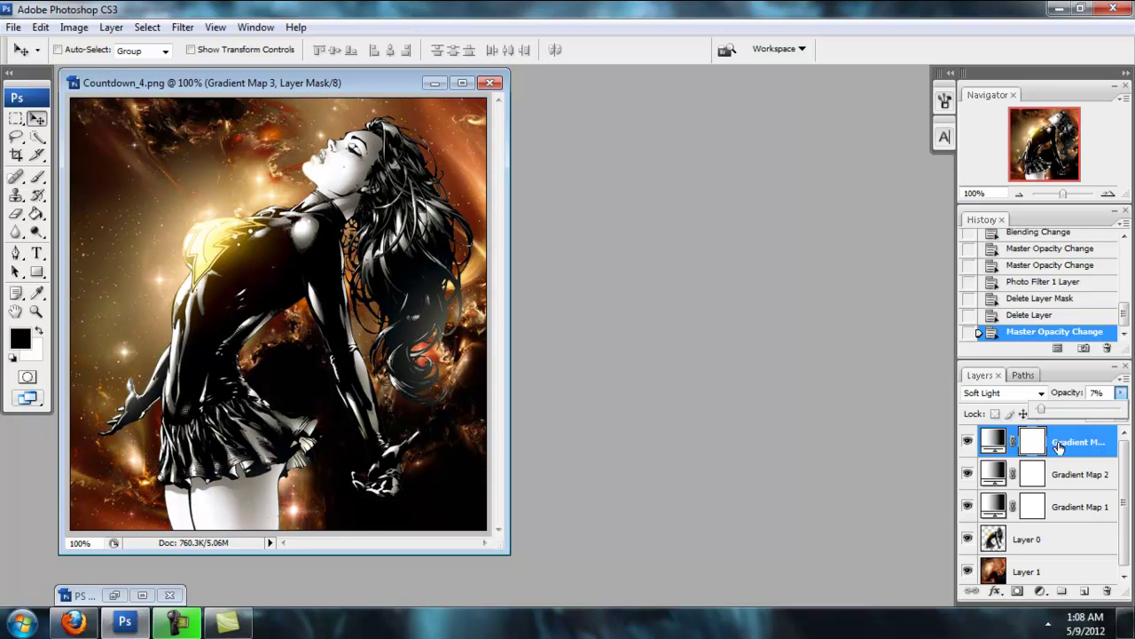
- Add a Photo Filter adjustment layer above the gradient maps using Warming Filter (81) at a density of about 27%
click(1043, 590)
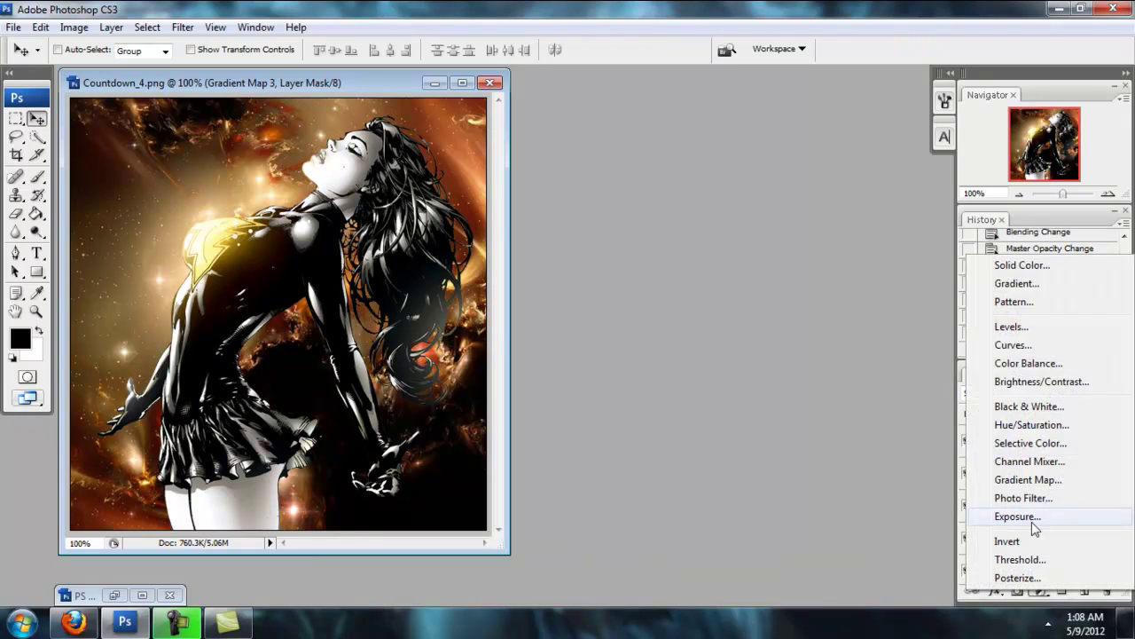
click(1031, 499)
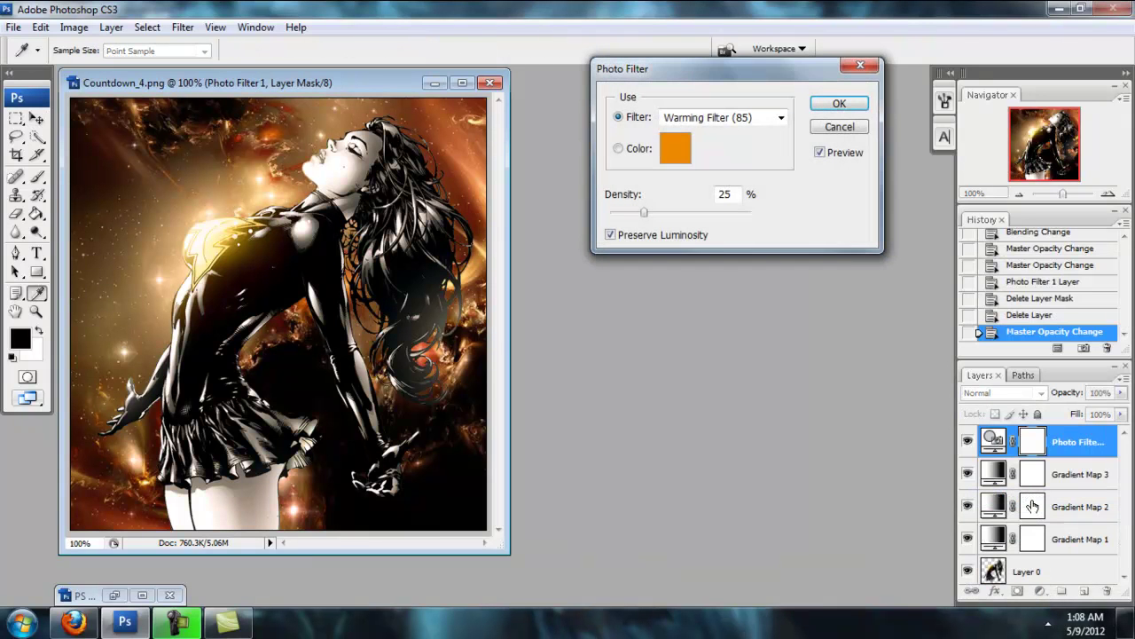
click(781, 119)
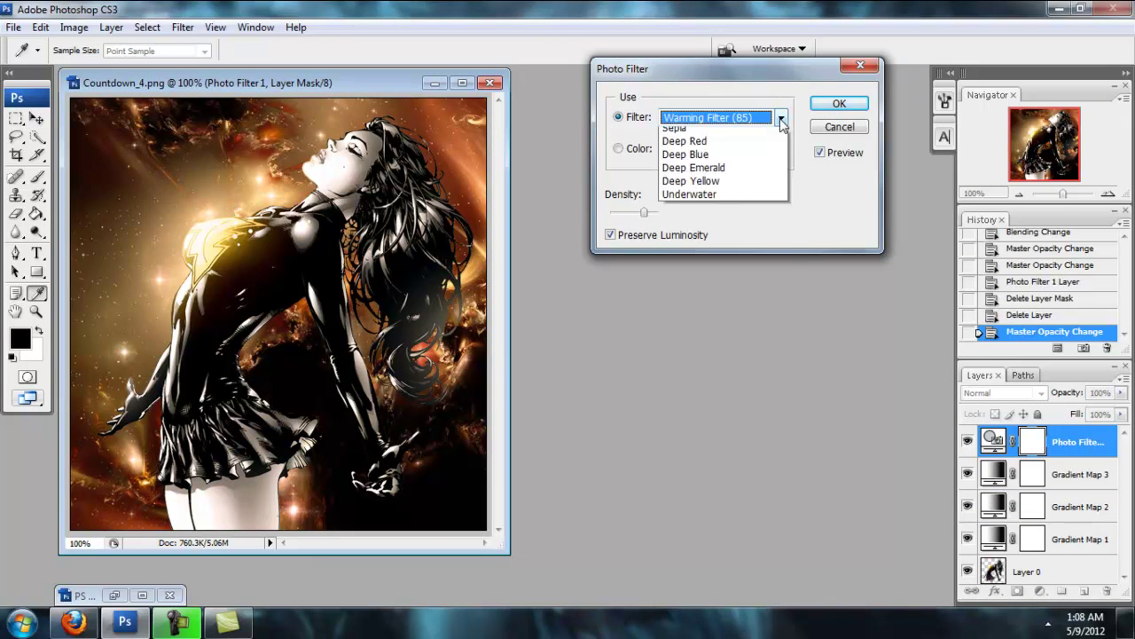
click(706, 161)
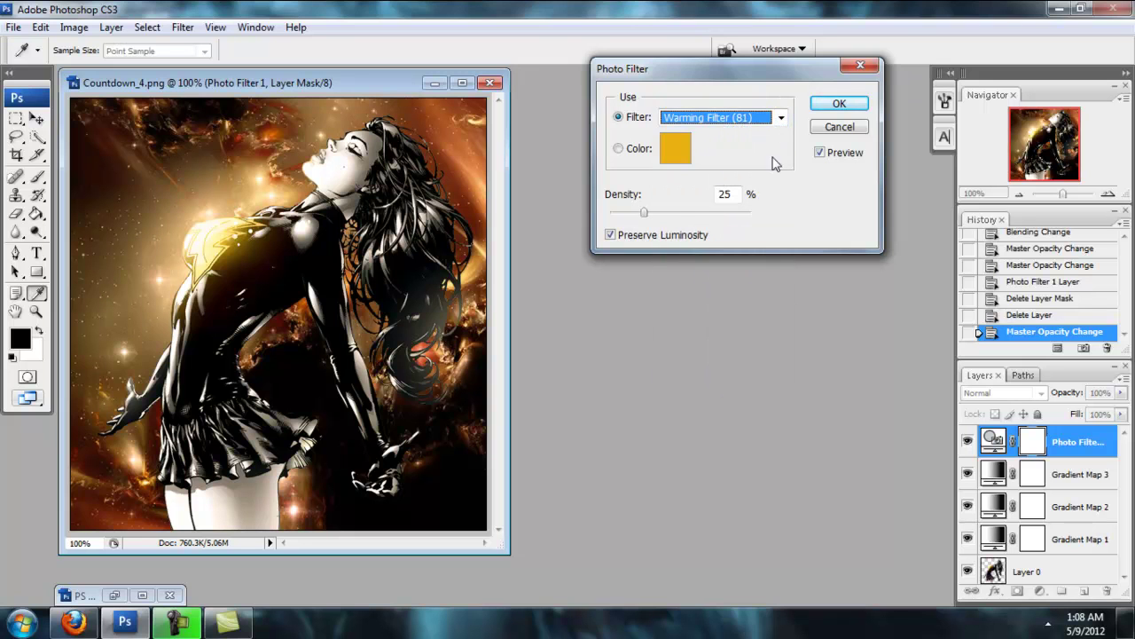
click(648, 212)
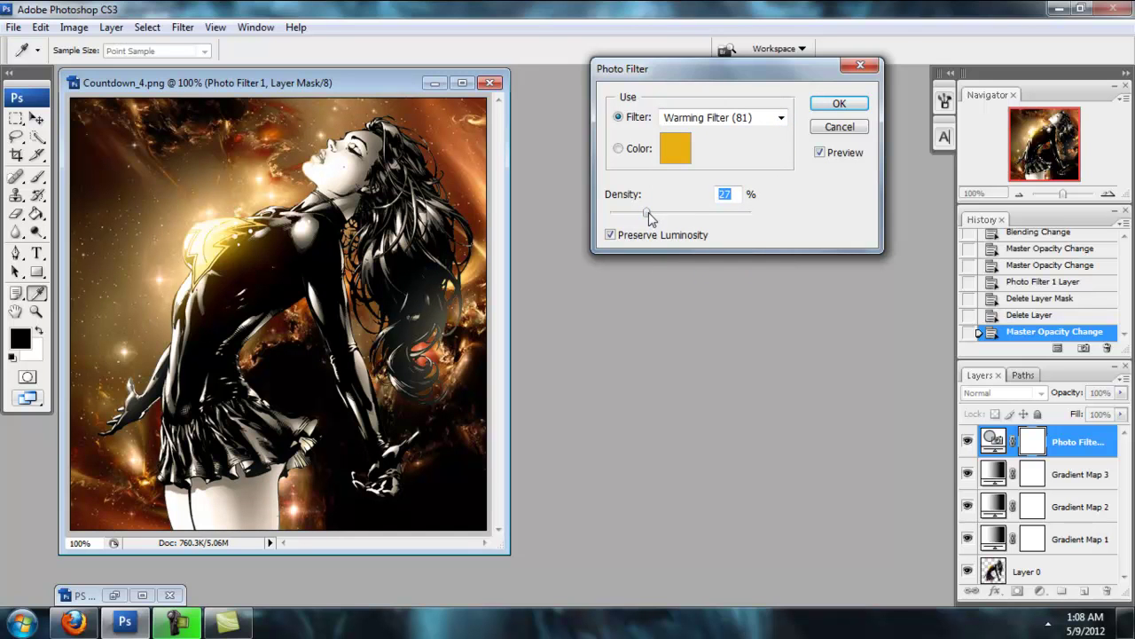
drag(647, 214, 649, 213)
click(837, 104)
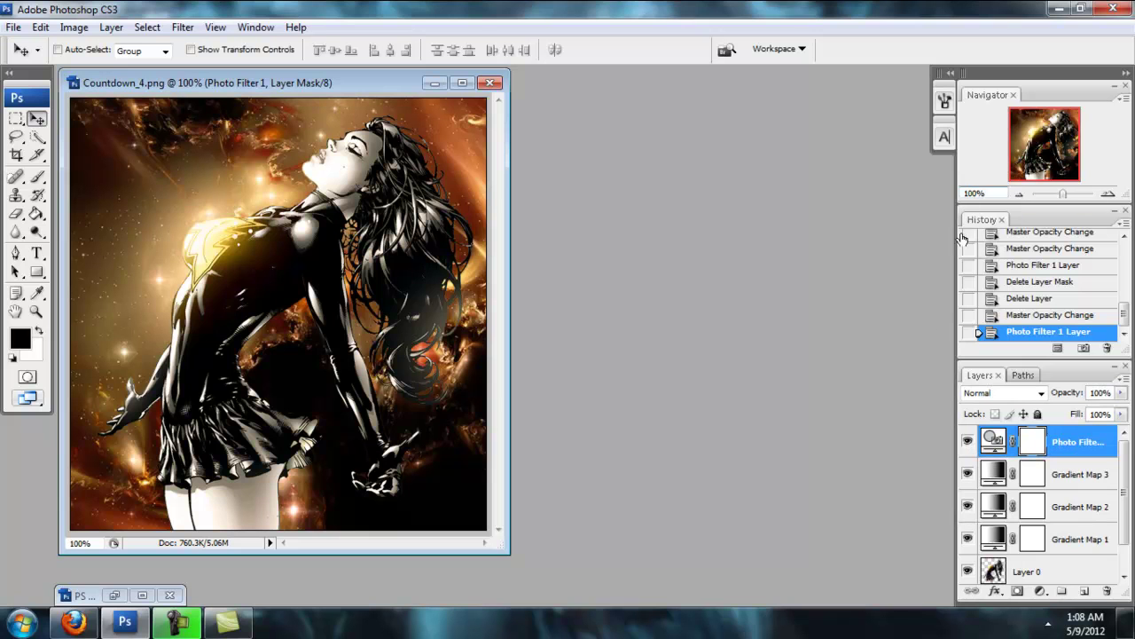
- Add a Selective Color adjustment layer and set its Reds to Cyan -23, Magenta -2, Yellow -8 and Black +12%
click(1041, 592)
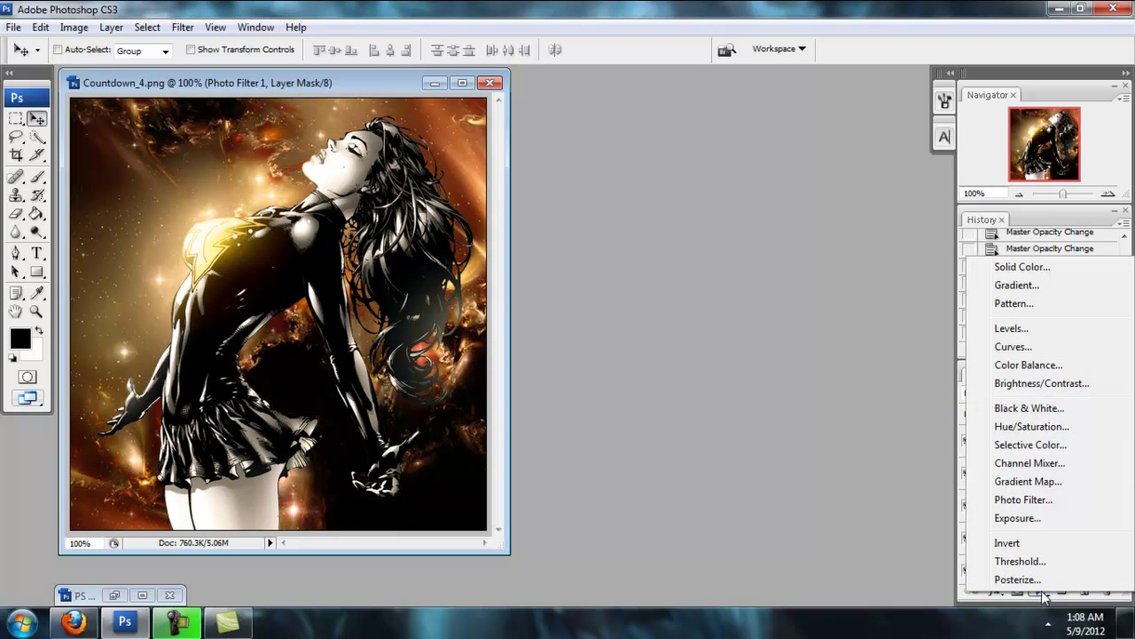
click(1030, 445)
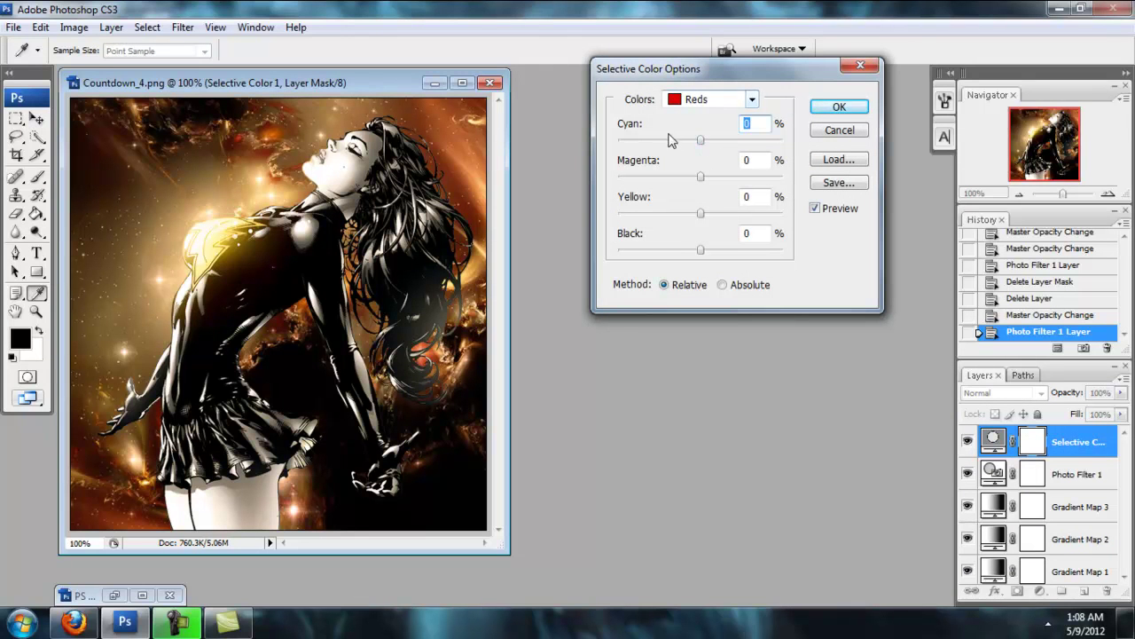
drag(699, 141, 710, 257)
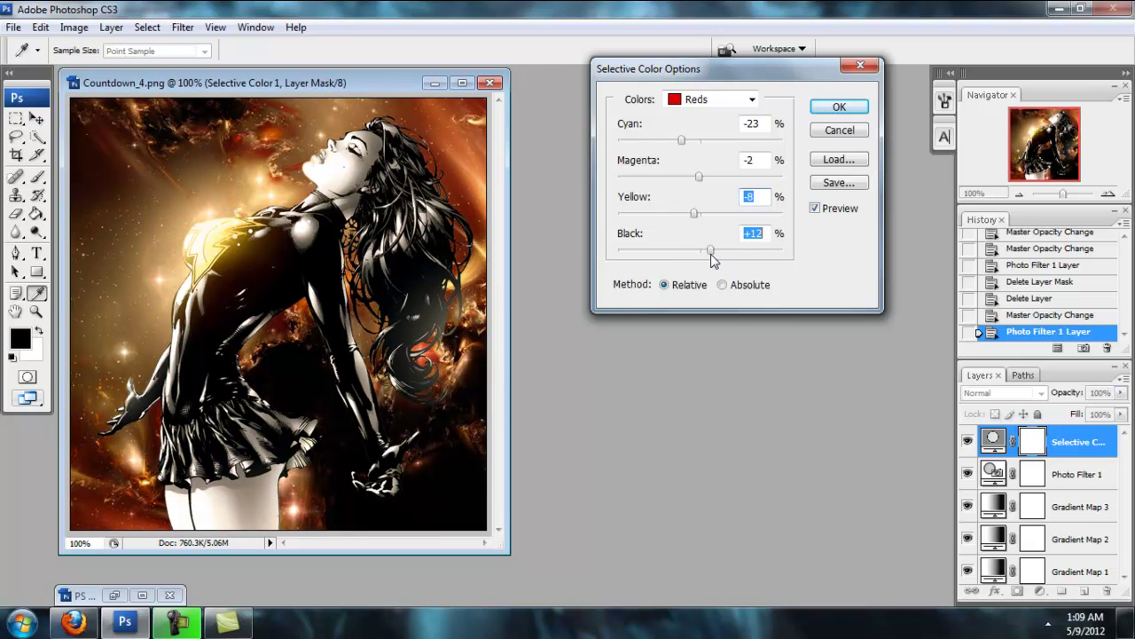
- Adjust the Yellows range of the selective color settings, raising its Black to +10%
click(748, 102)
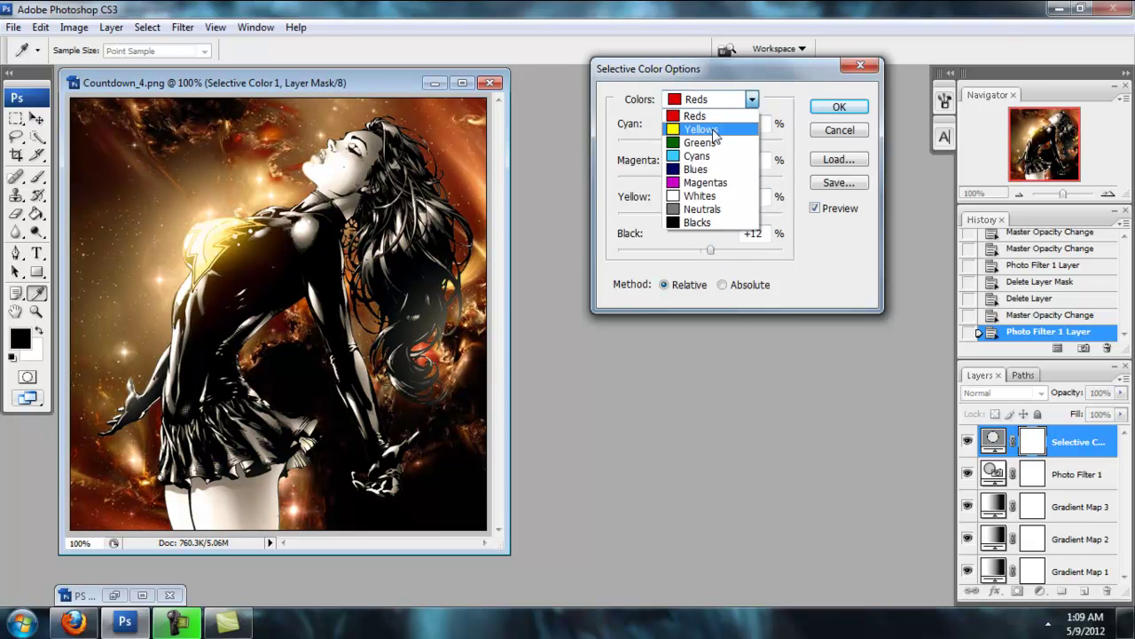
click(705, 128)
drag(702, 142, 711, 256)
- Try shifting the Cyan amount in the Magentas range of the selective color settings
click(752, 99)
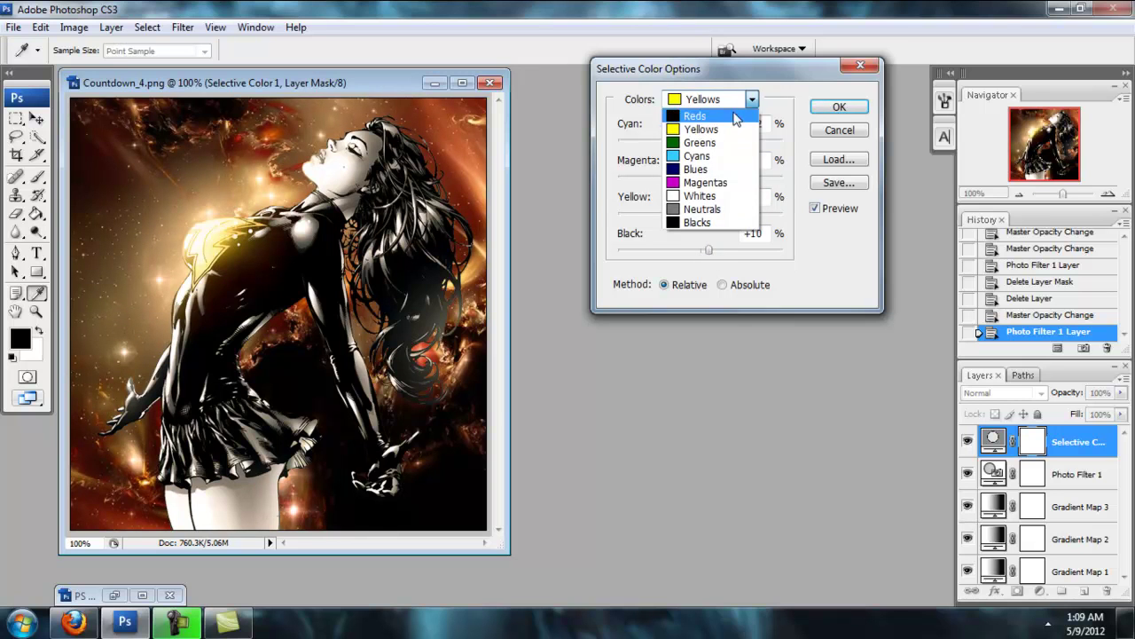
click(706, 184)
drag(700, 141, 754, 153)
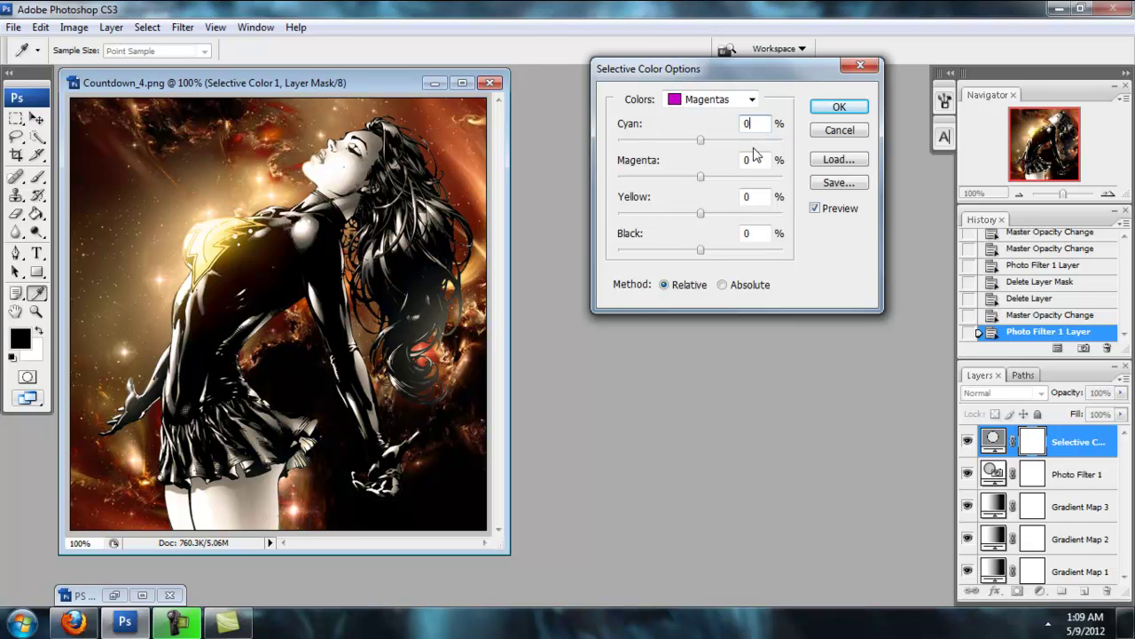
- Set the selective color Whites to Cyan -100, Magenta -9, Yellow +8 and Black +38%
click(752, 100)
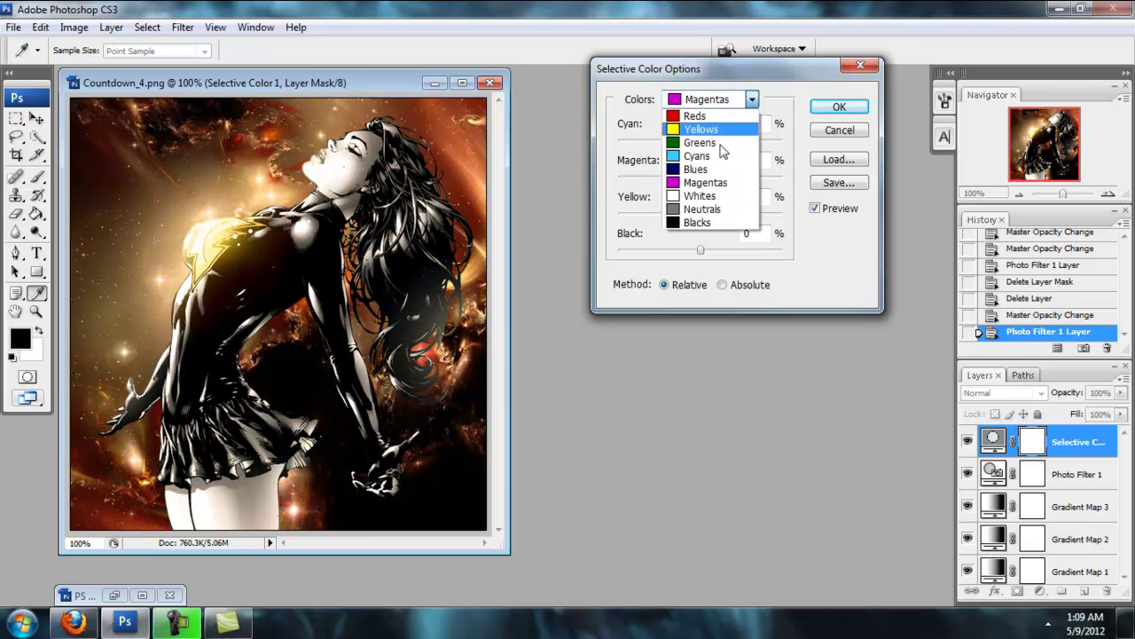
click(719, 196)
drag(702, 147, 612, 152)
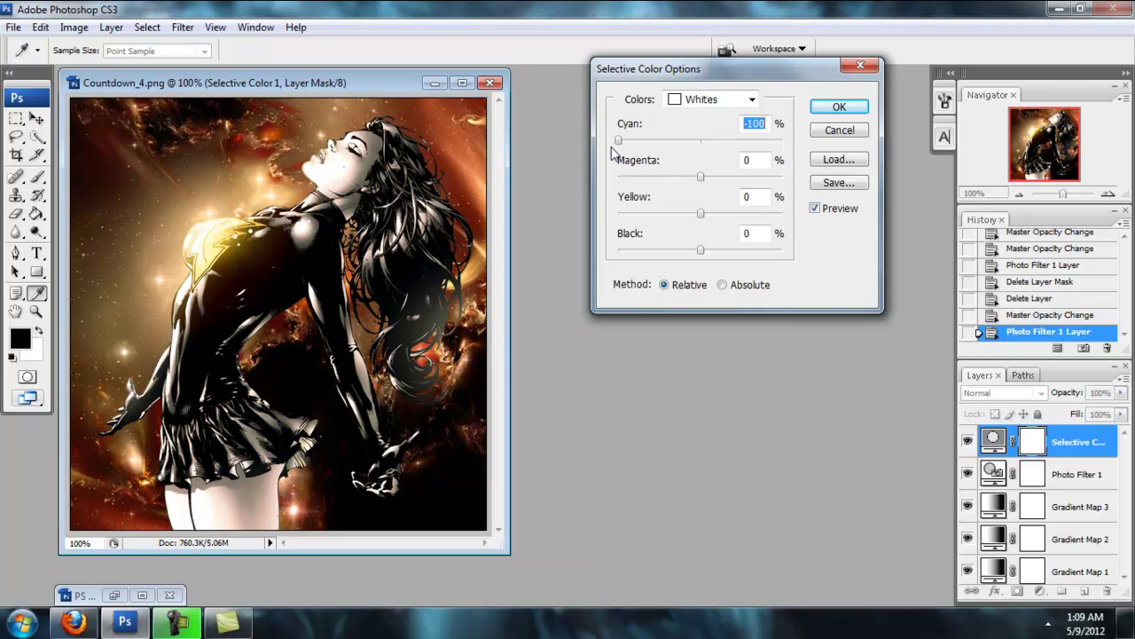
drag(700, 177, 732, 255)
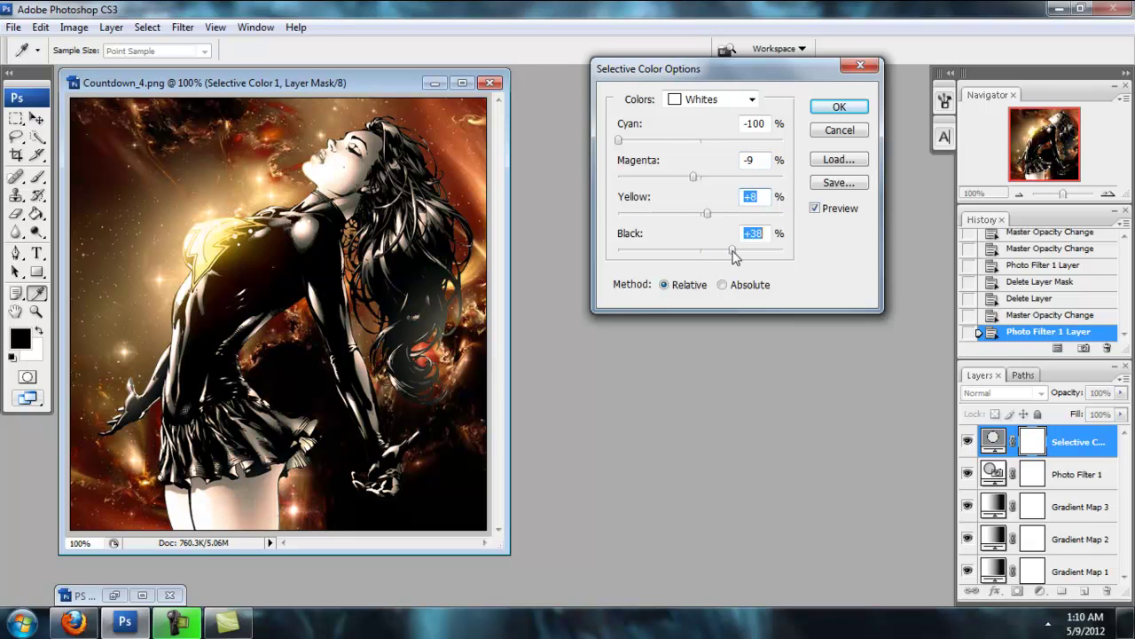
- Set the selective color Neutrals to Cyan +7 and Yellow -7%, keeping Magenta and Black at 0
click(752, 99)
click(714, 209)
drag(702, 139, 698, 223)
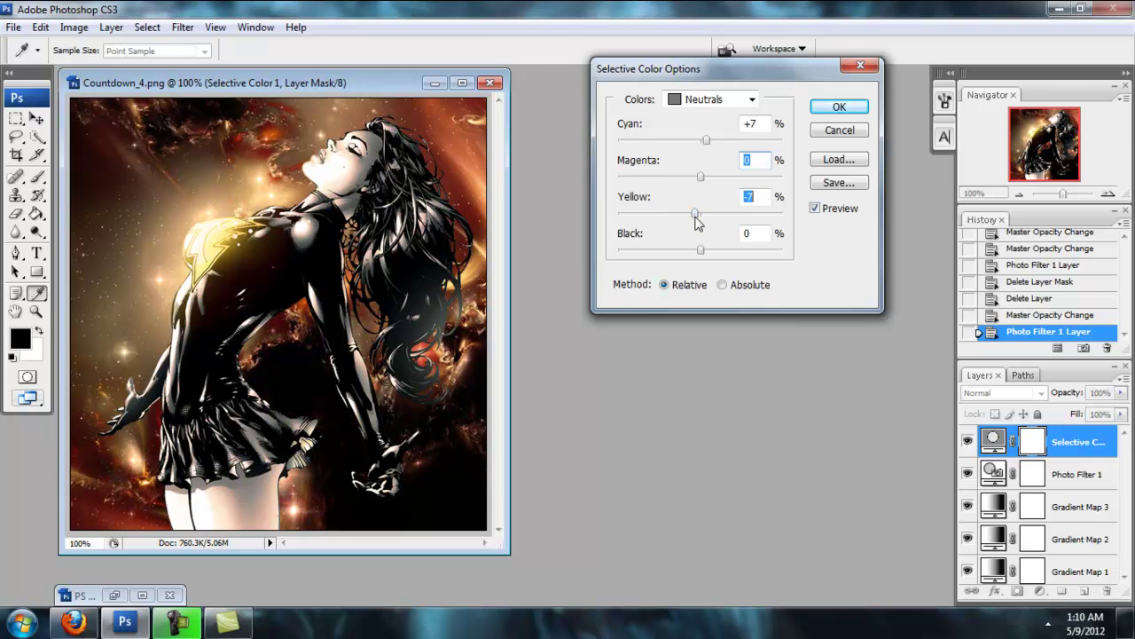
drag(706, 254, 701, 255)
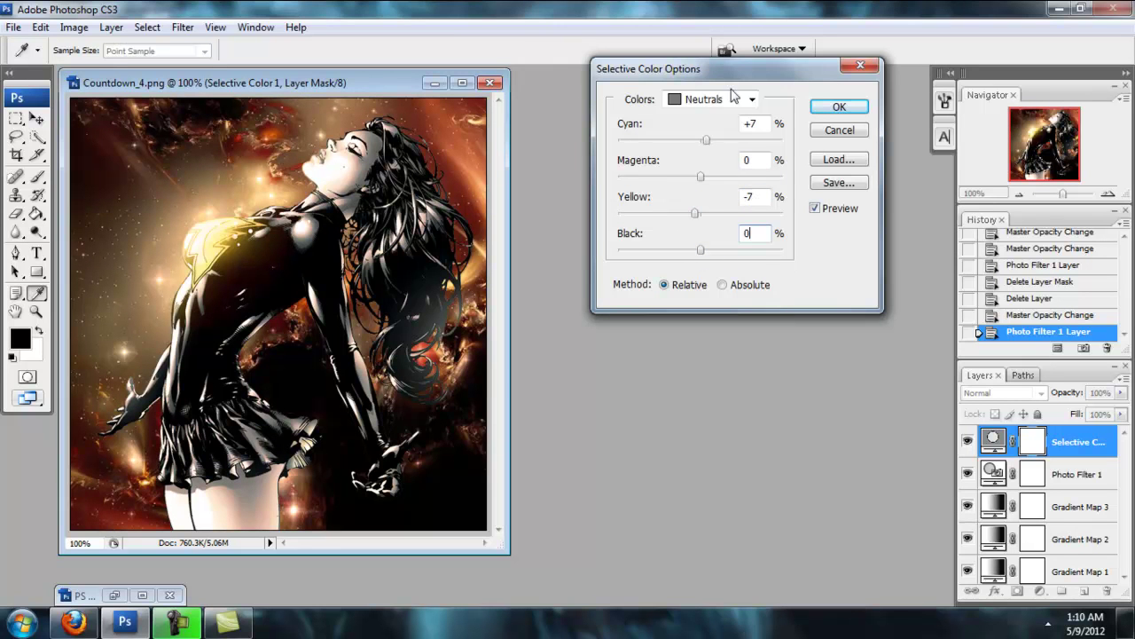
- Set the selective color Blacks to Cyan +16, Magenta +10 and Yellow +9%, raise Black slightly and accept the adjustment
click(751, 99)
click(715, 222)
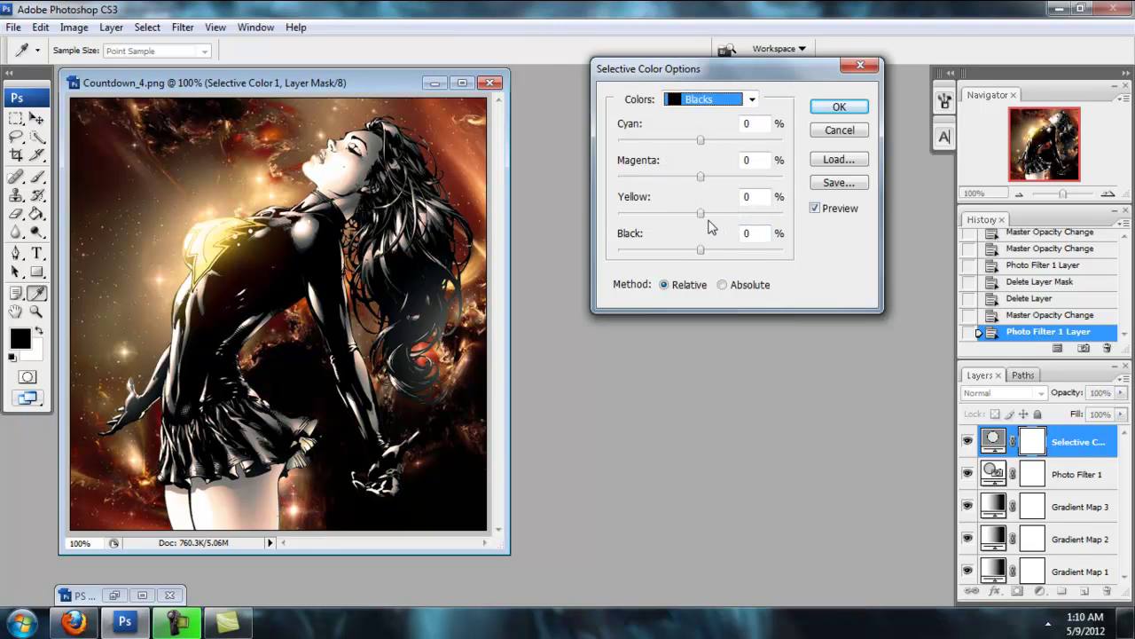
drag(702, 142, 713, 187)
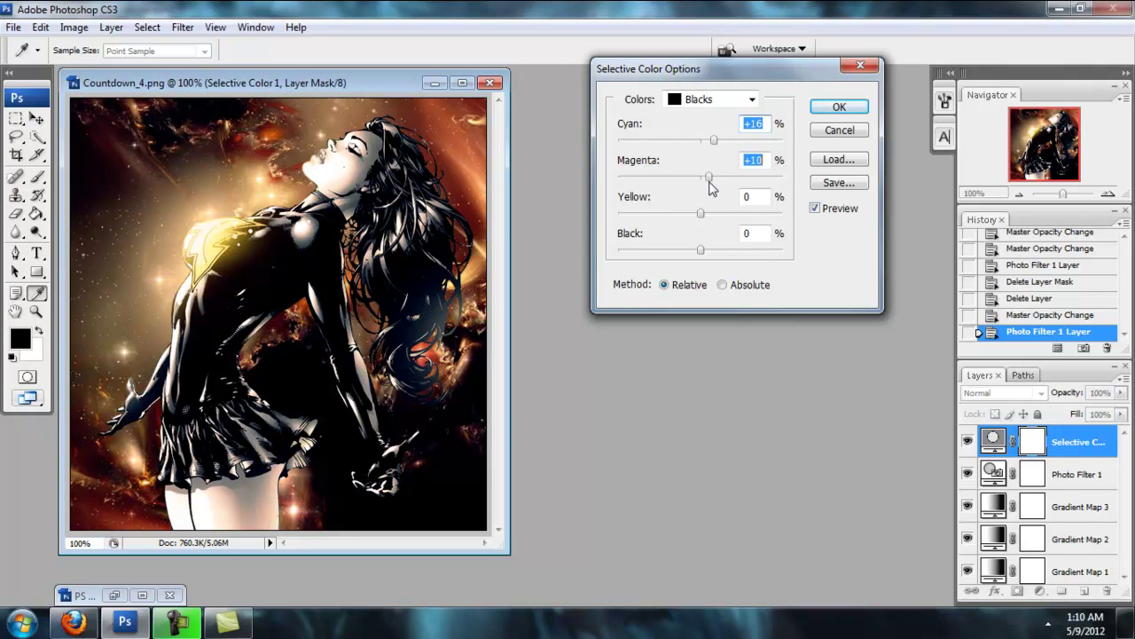
drag(701, 214, 709, 222)
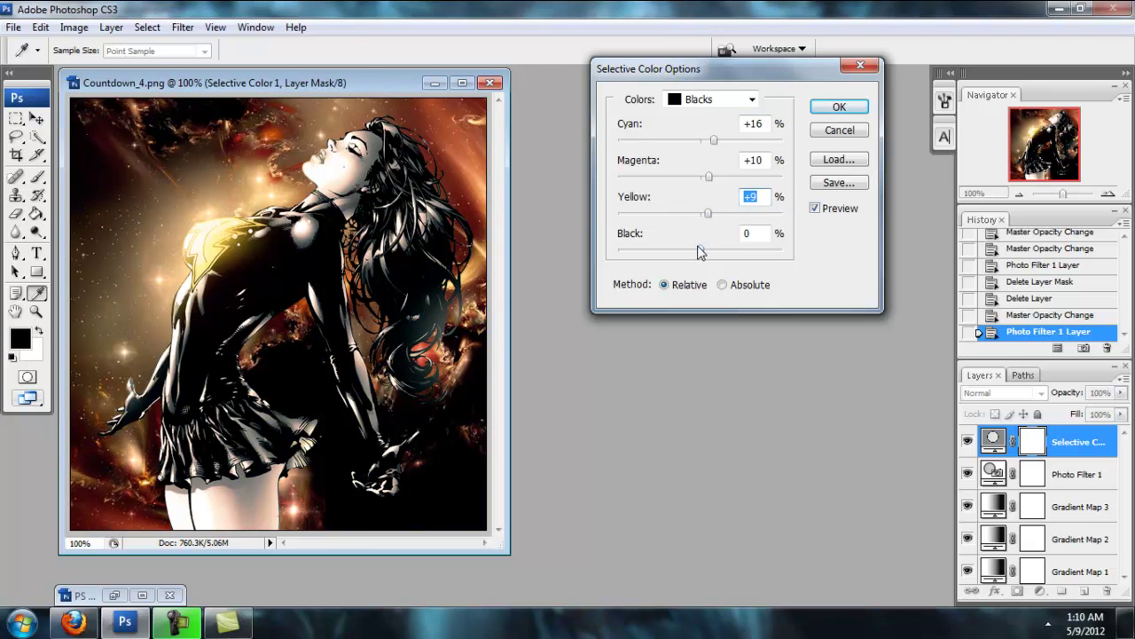
drag(698, 252, 706, 252)
click(839, 107)
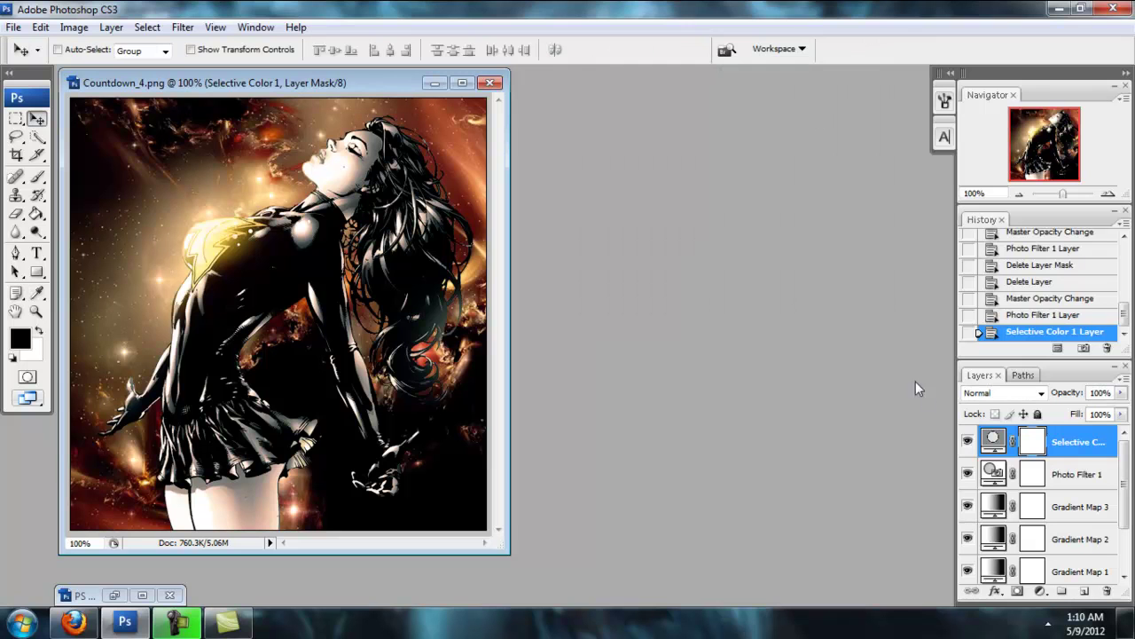
- Toggle the Selective Color layer's visibility to compare the image with and without the adjustment
click(968, 440)
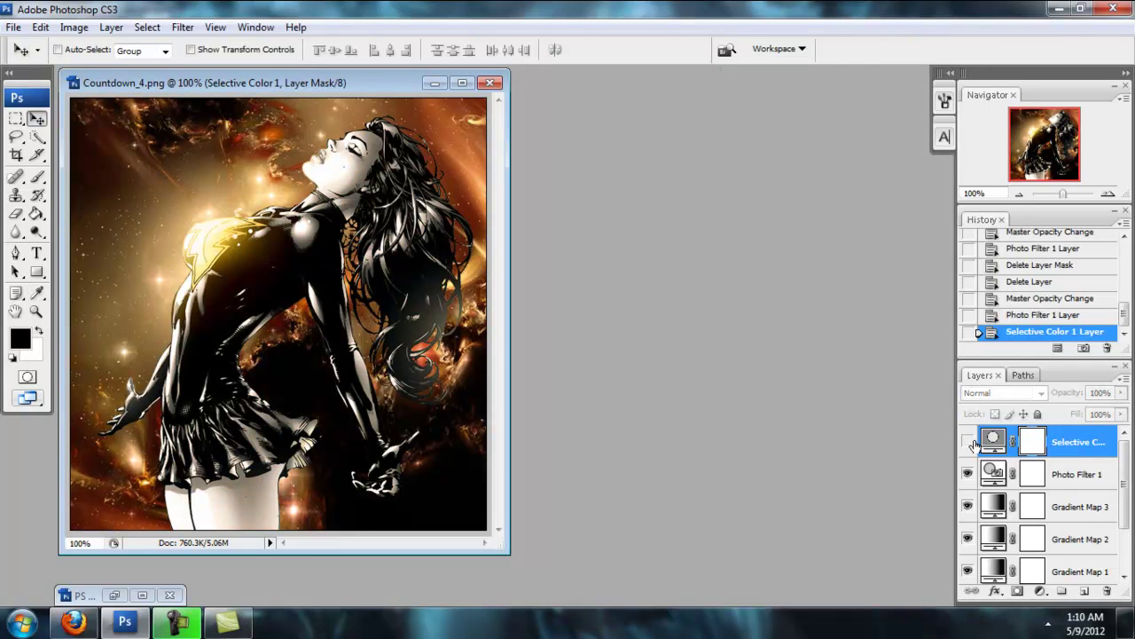
click(967, 440)
click(968, 441)
click(967, 441)
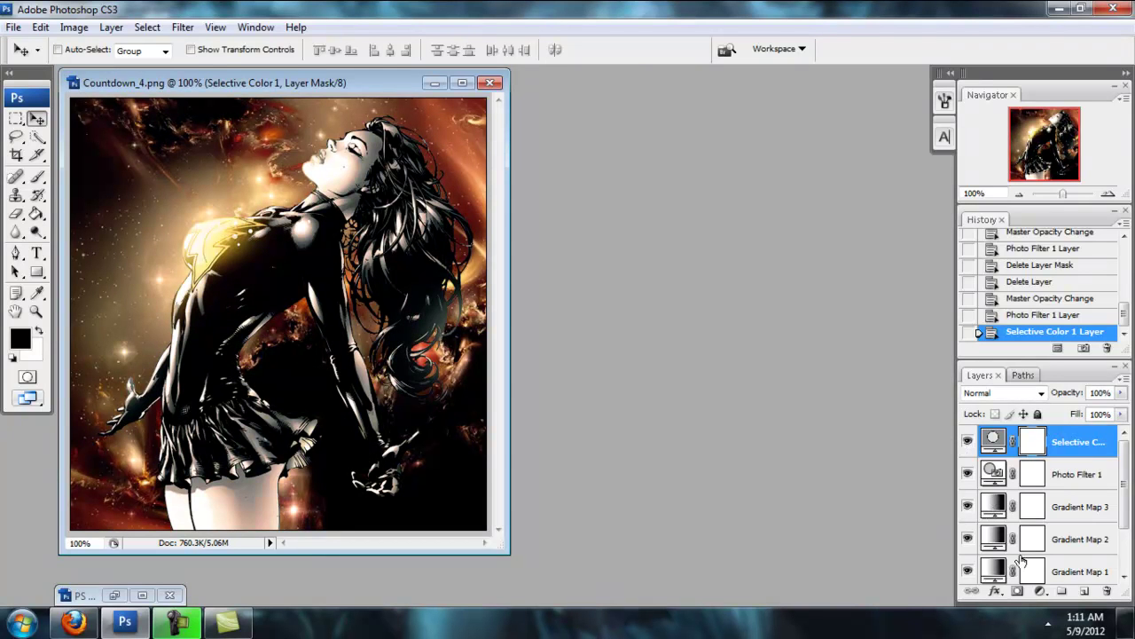
- Create a new layer on top and fill it with Apply Image from the merged RGB composite, Multiply blending, 100% opacity
click(1082, 593)
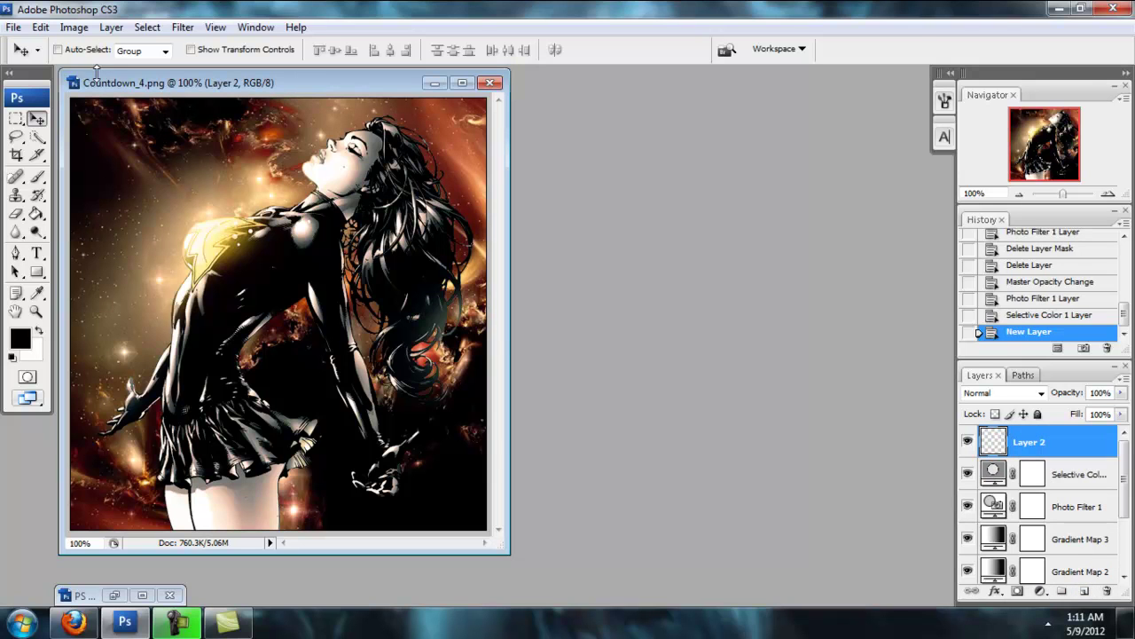
click(74, 27)
click(48, 108)
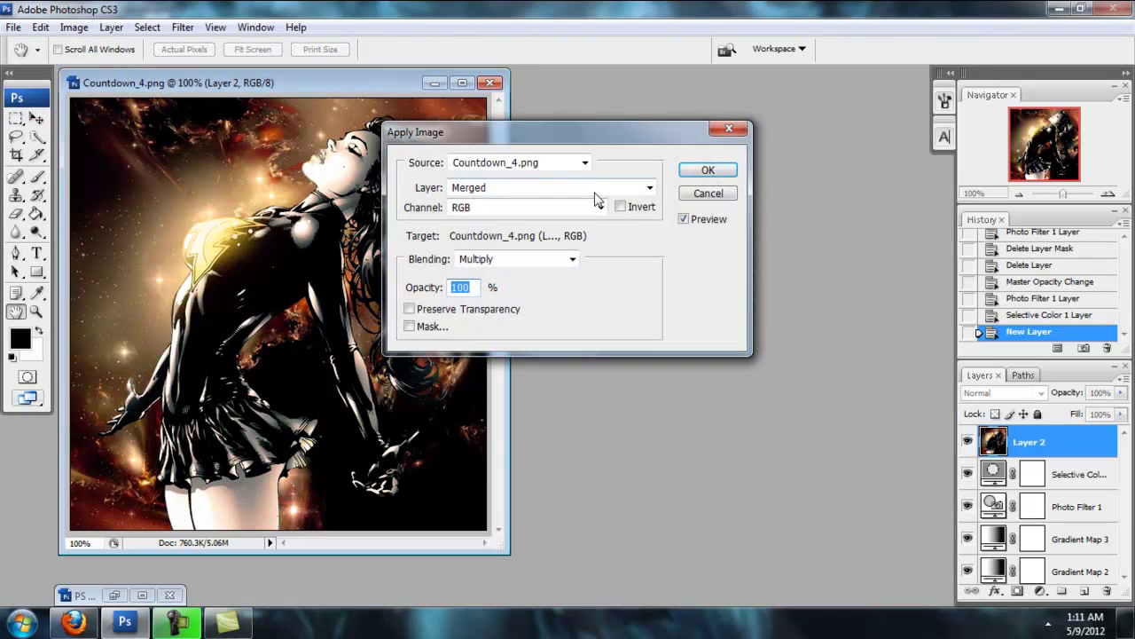
click(705, 170)
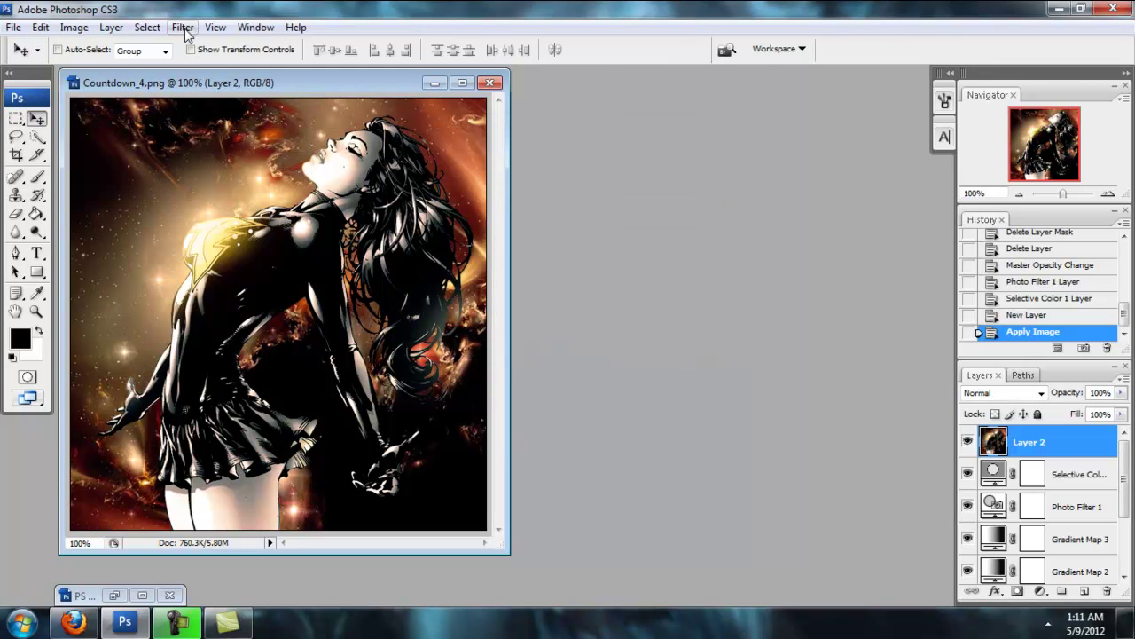
- Apply a Lens Blur with a hexagon iris and radius 15 to the merged layer
click(186, 29)
mouse_move(106, 197)
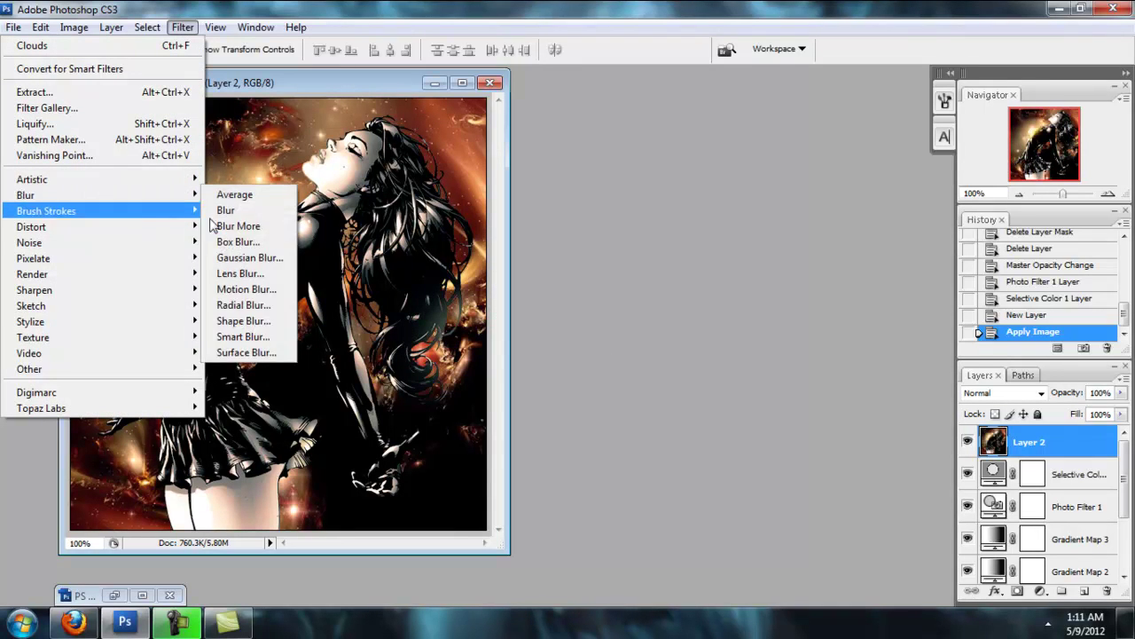
click(238, 275)
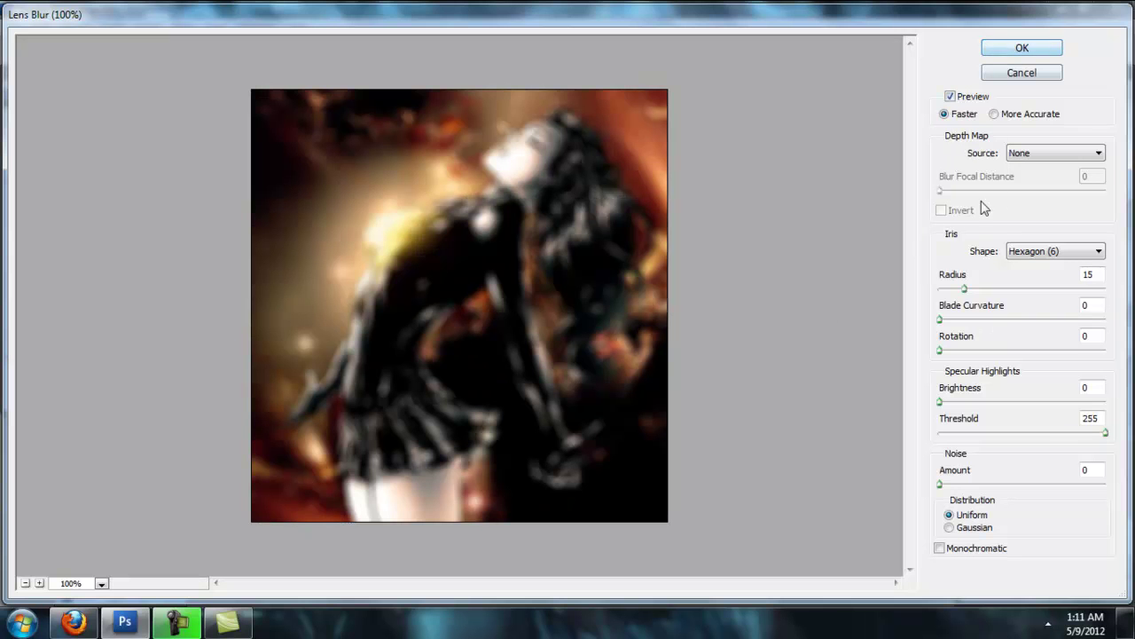
click(1023, 56)
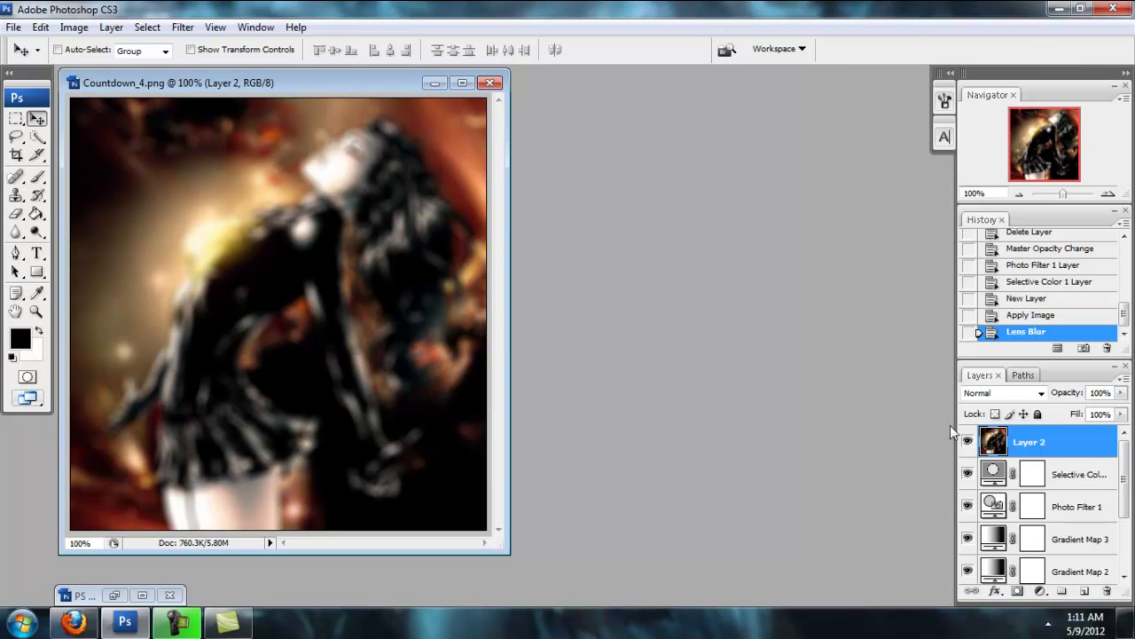
- Set the blurred layer's blending mode to Soft Light and toggle its visibility to compare the effect
click(1038, 394)
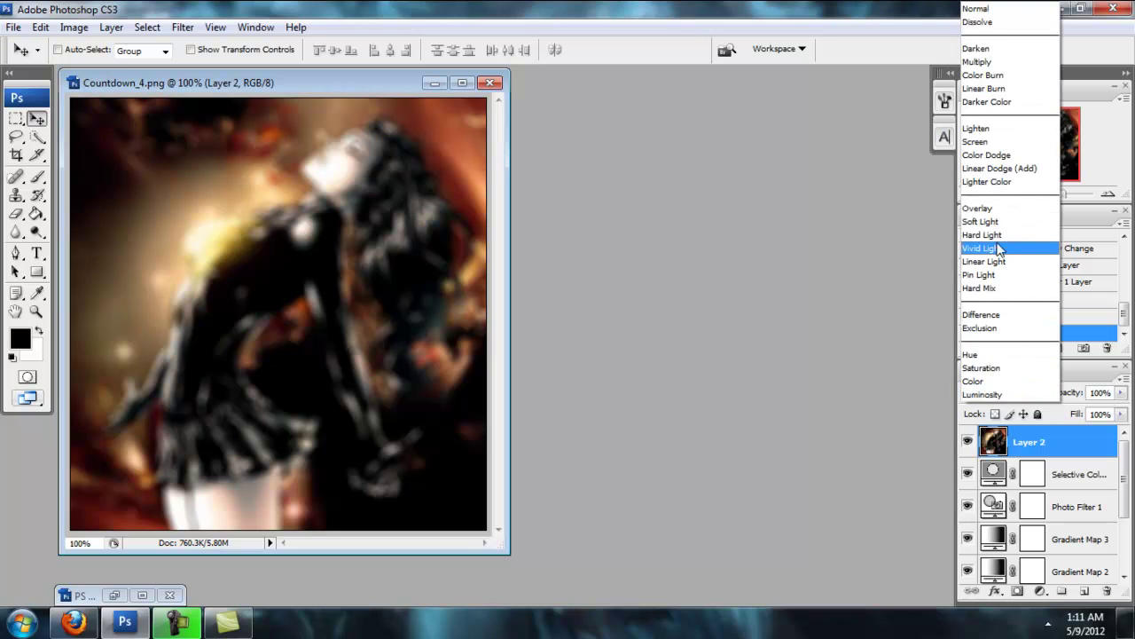
click(984, 222)
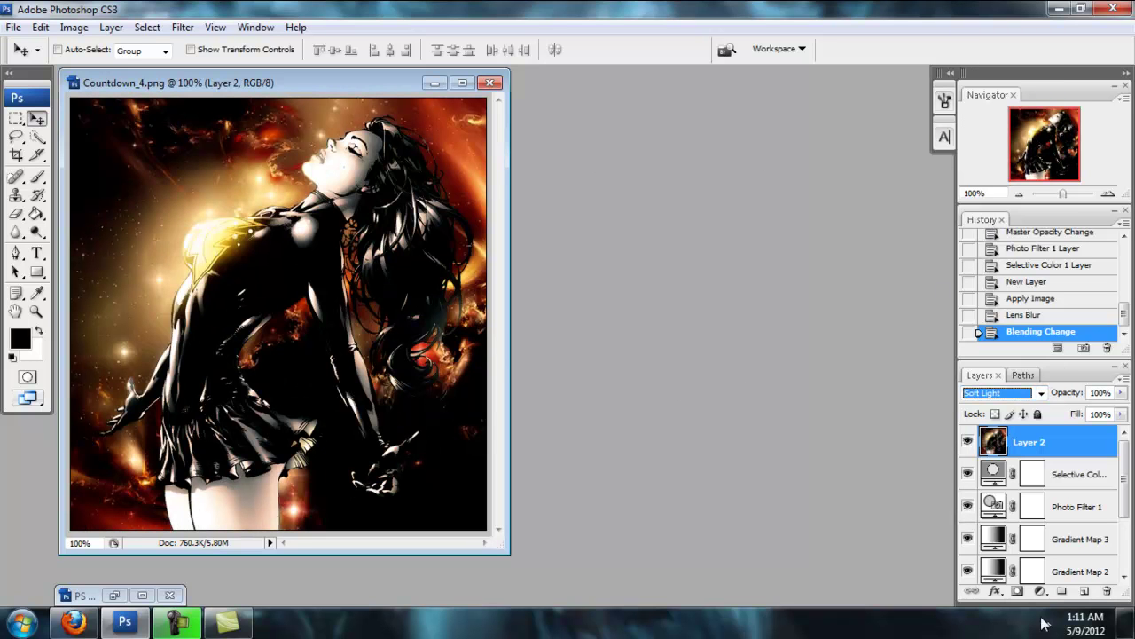
click(968, 442)
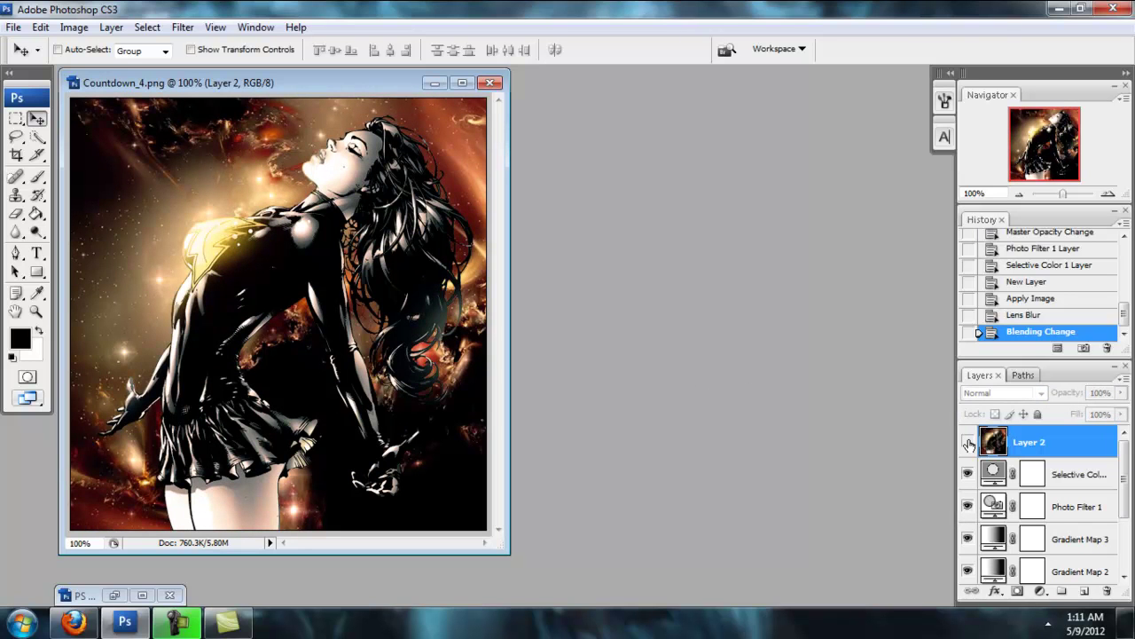
click(968, 443)
click(967, 442)
click(968, 443)
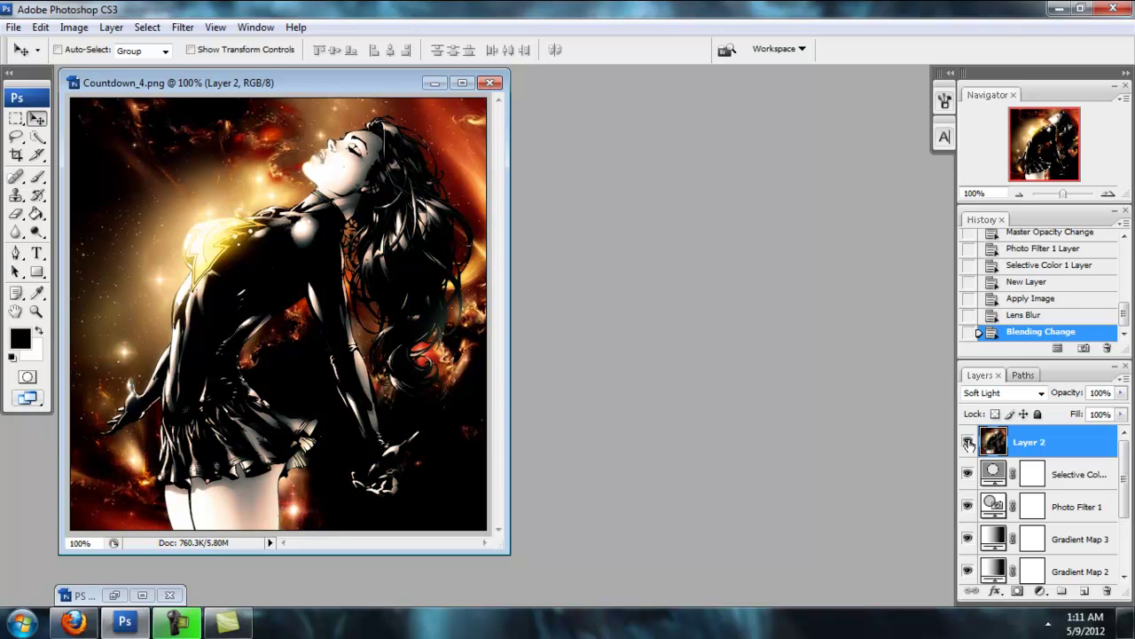
click(968, 443)
click(967, 443)
- Lower the Soft Light blurred layer's opacity to about 34% and hide the layer to compare
click(1121, 393)
drag(1122, 413, 1085, 410)
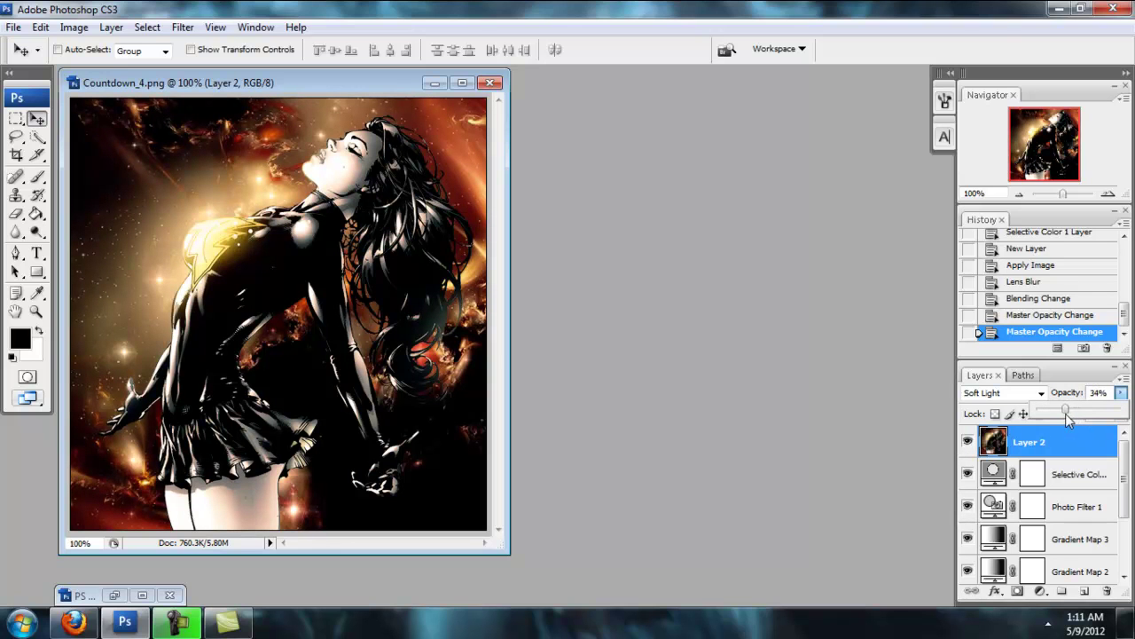
drag(1065, 414, 1068, 415)
click(970, 444)
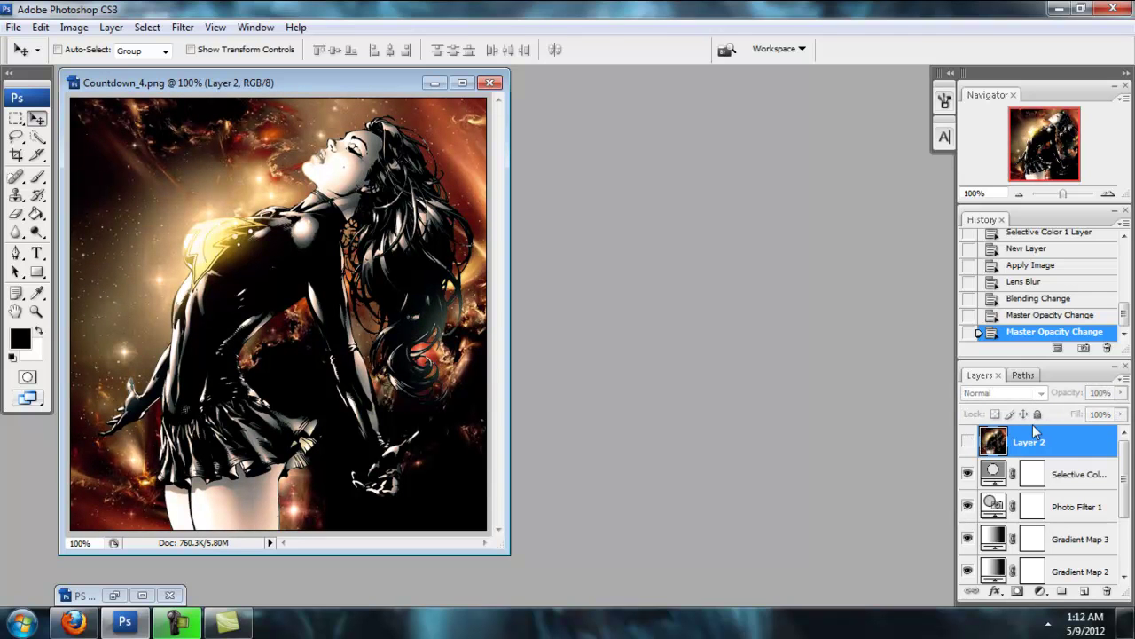
- Lower the Soft Light blurred layer's opacity to 28% and toggle its visibility to compare the effect
click(1121, 393)
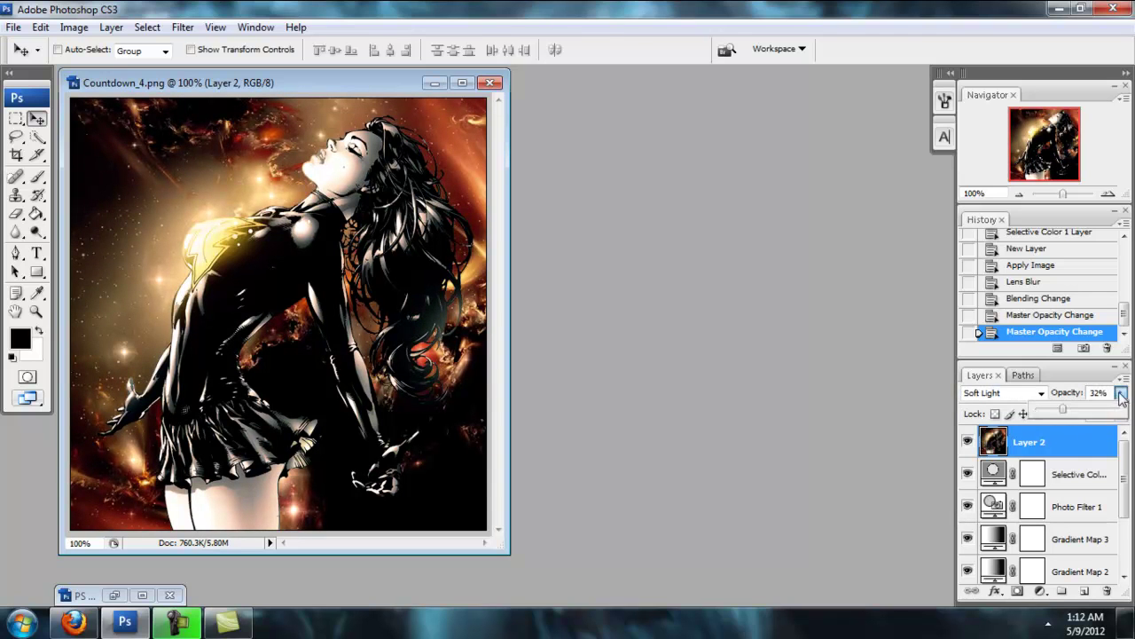
drag(1065, 412, 1064, 413)
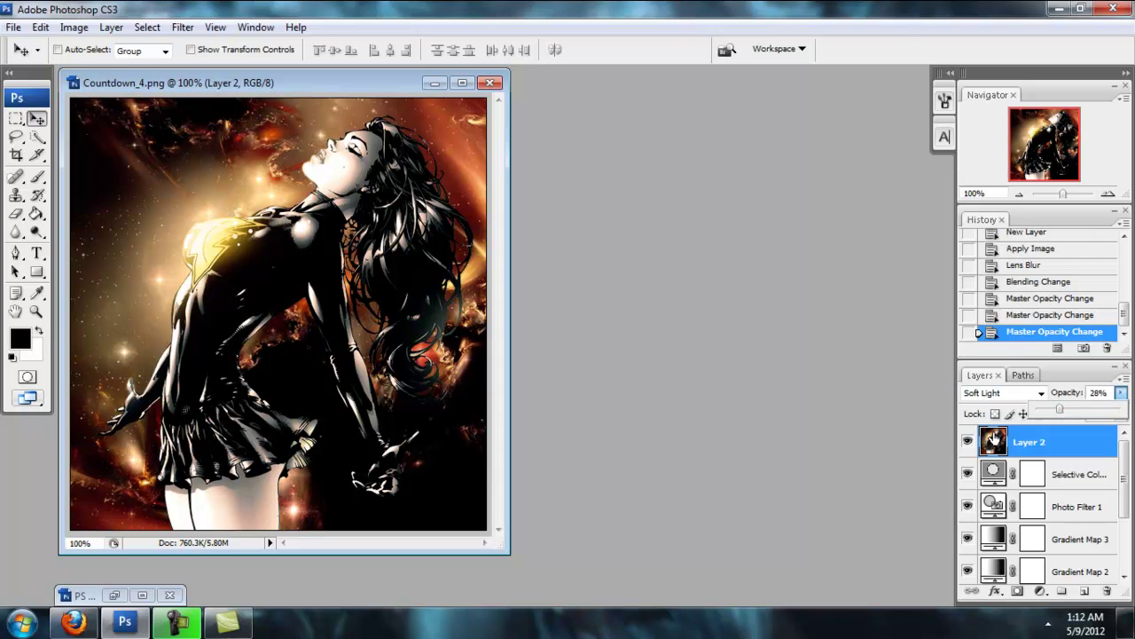
click(970, 444)
click(968, 444)
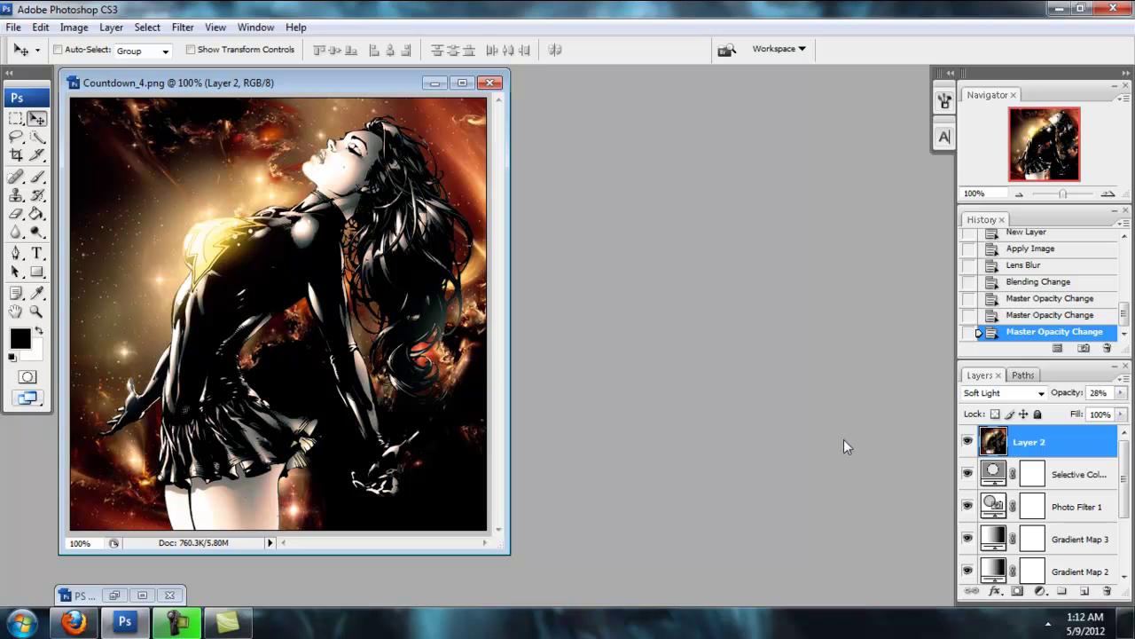
- Create a new layer above the Soft Light layer and fill it with the merged image using Apply Image
click(1086, 591)
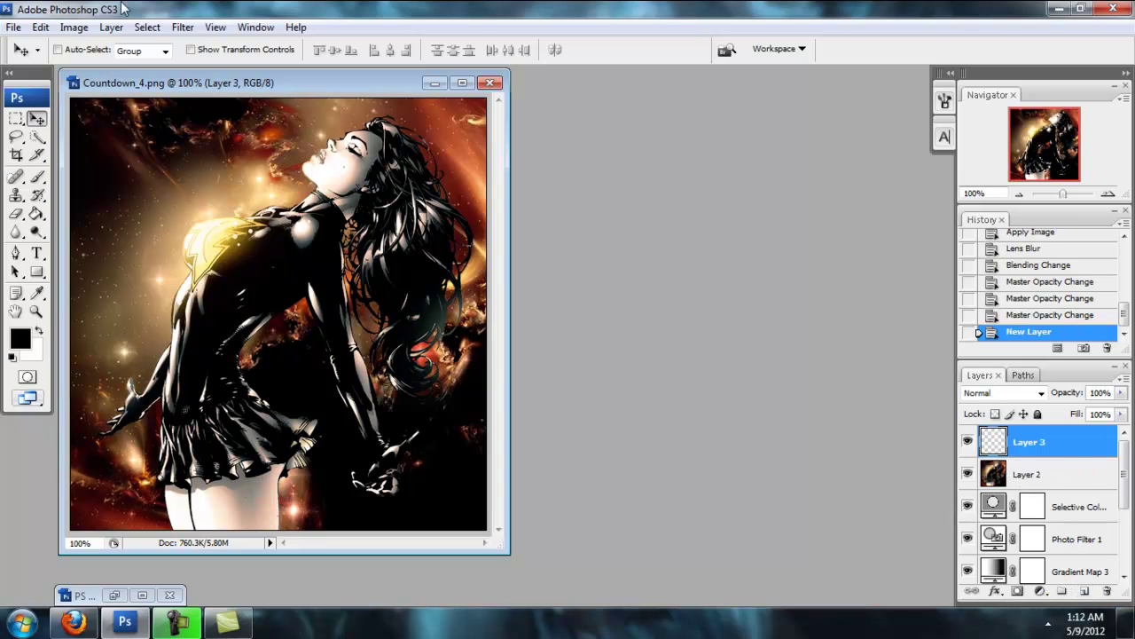
click(73, 28)
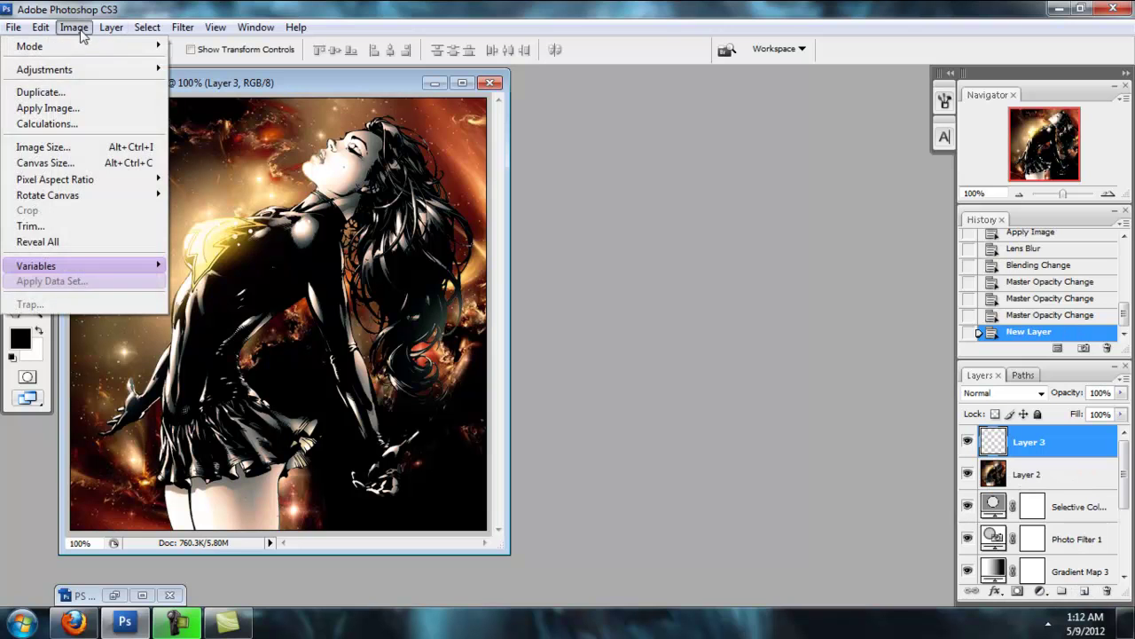
click(67, 107)
click(689, 172)
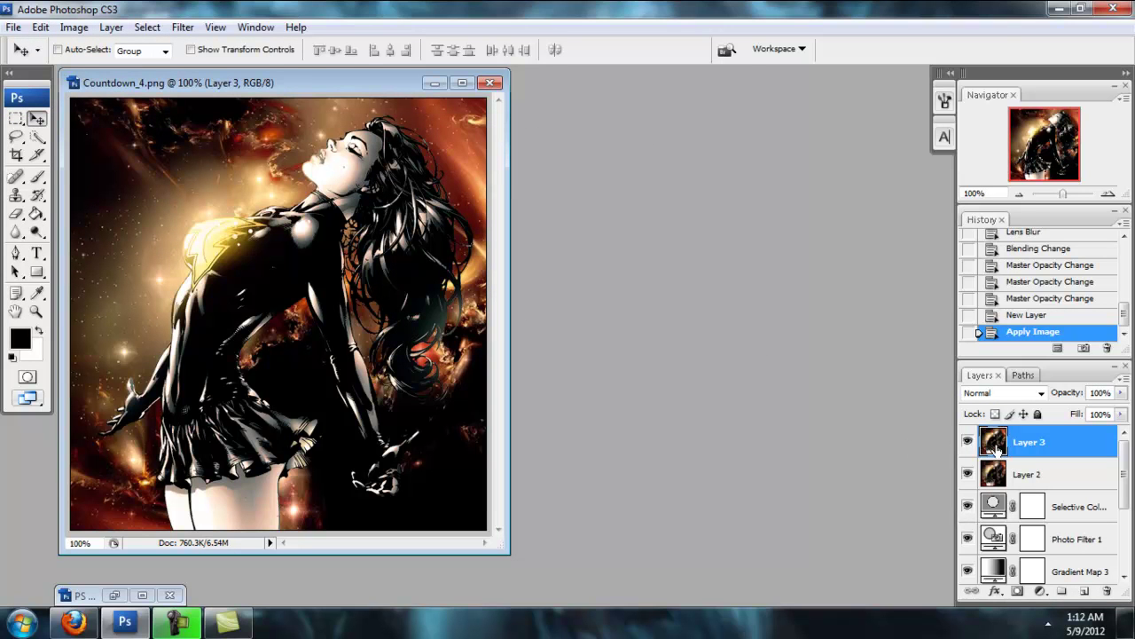
drag(1124, 433, 1130, 474)
- Apply the basic Blur filter to the new merged layer
click(182, 28)
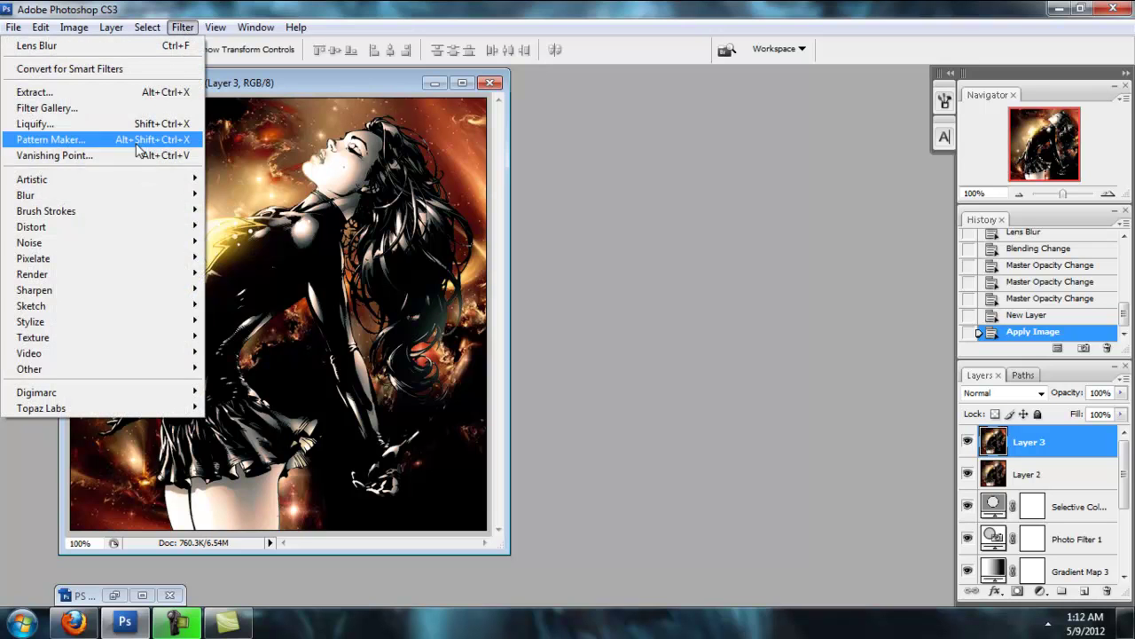
mouse_move(106, 199)
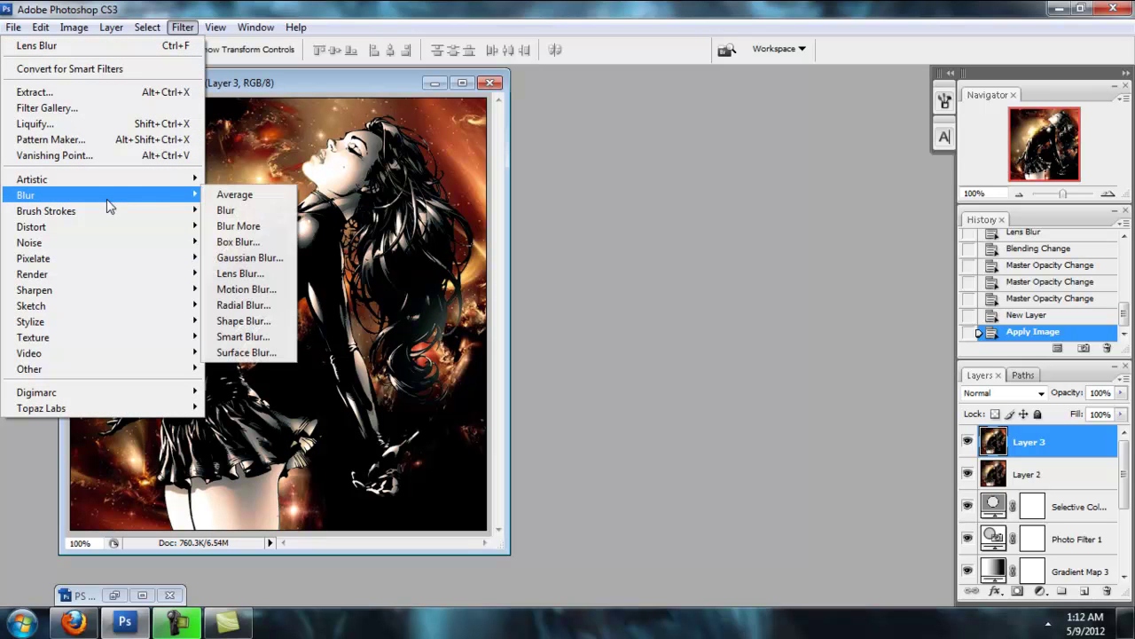
click(225, 210)
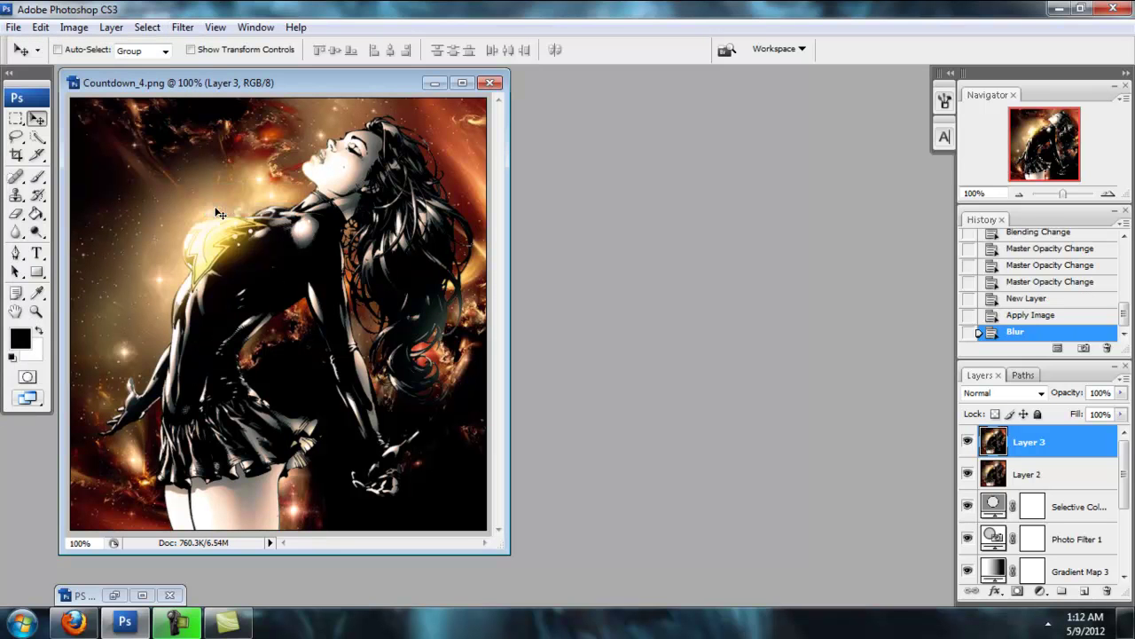
- Erase the blurred layer over the figure's face and neck using the Eraser with a soft 45 px brush
click(16, 214)
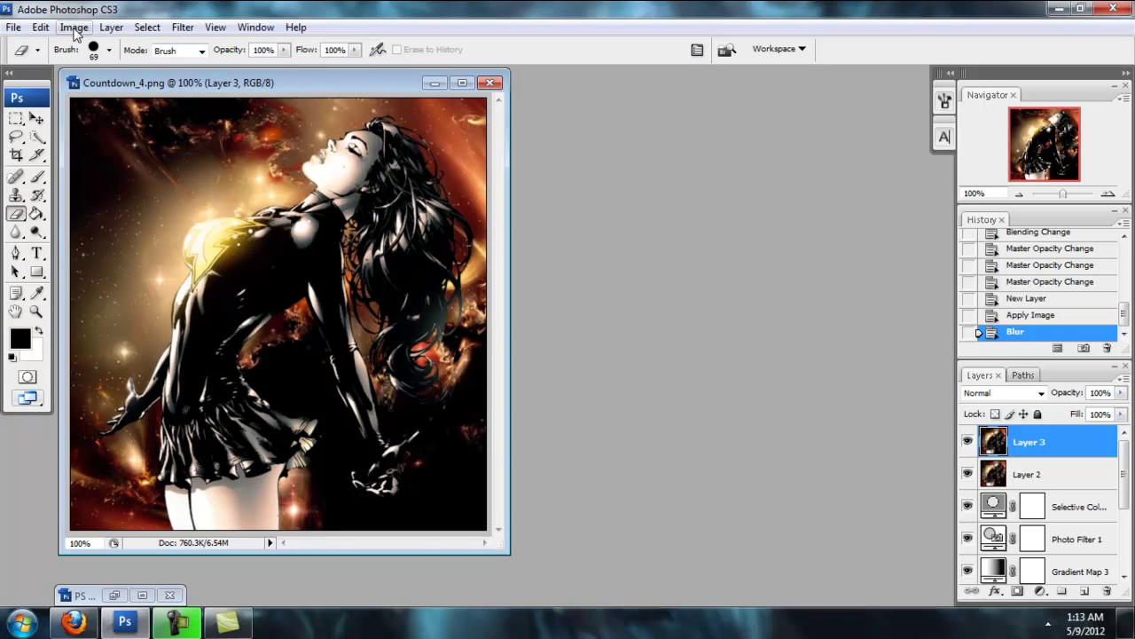
click(109, 49)
click(62, 239)
key(Return)
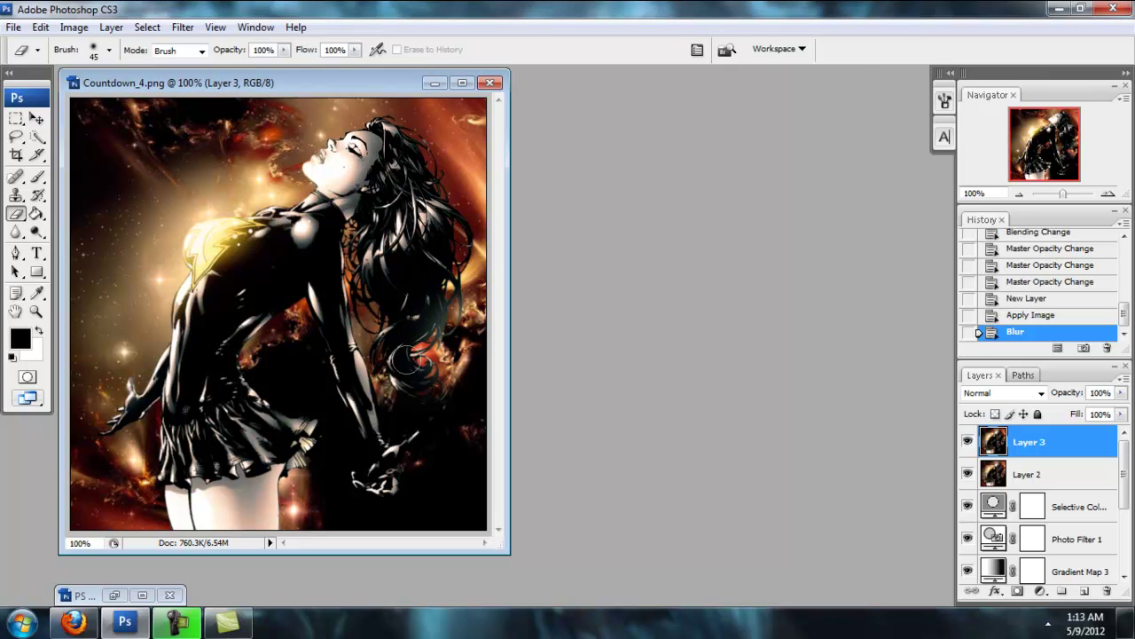
click(360, 205)
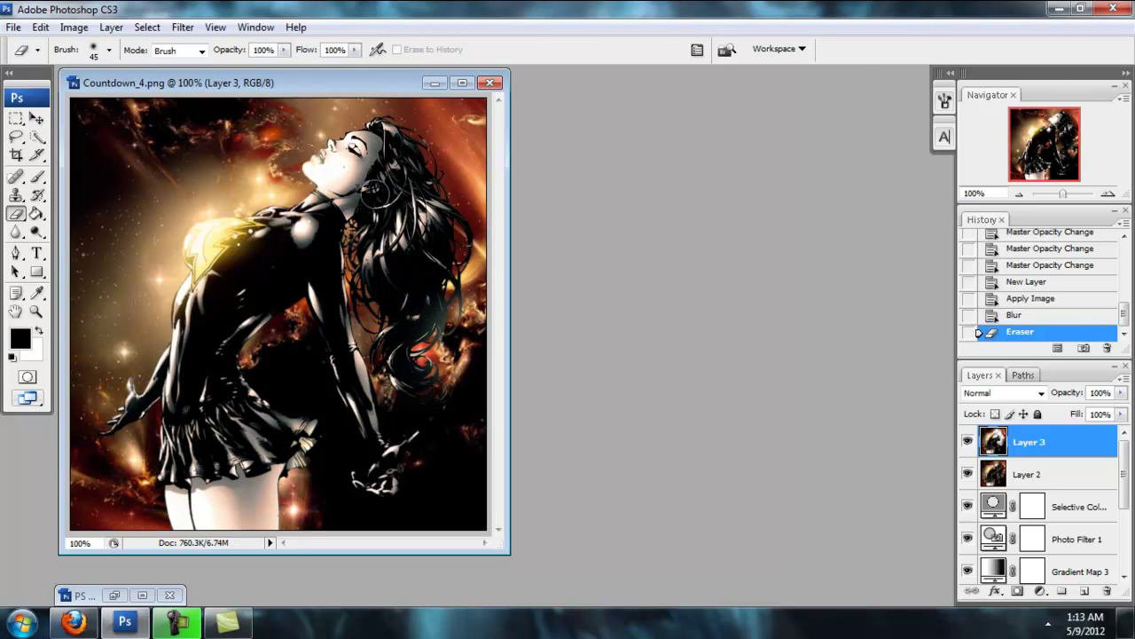
- Load the figure outline from Layer 0 as a selection, clear that area from the blurred Layer 3, and deselect
scroll(1082, 539, down, 3)
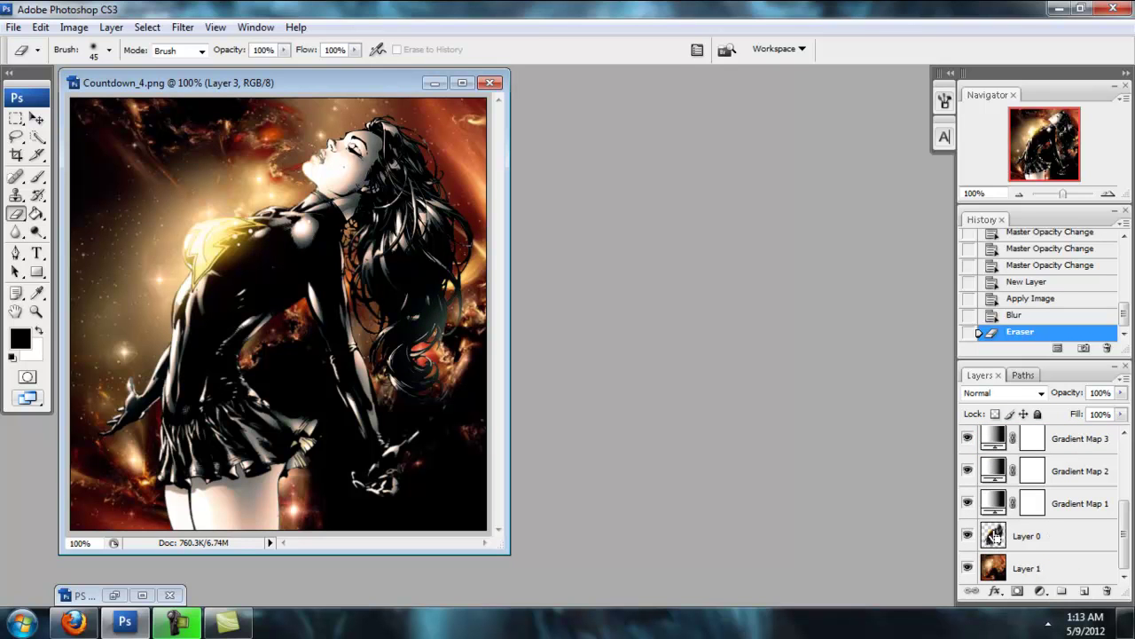
ctrl+click(994, 537)
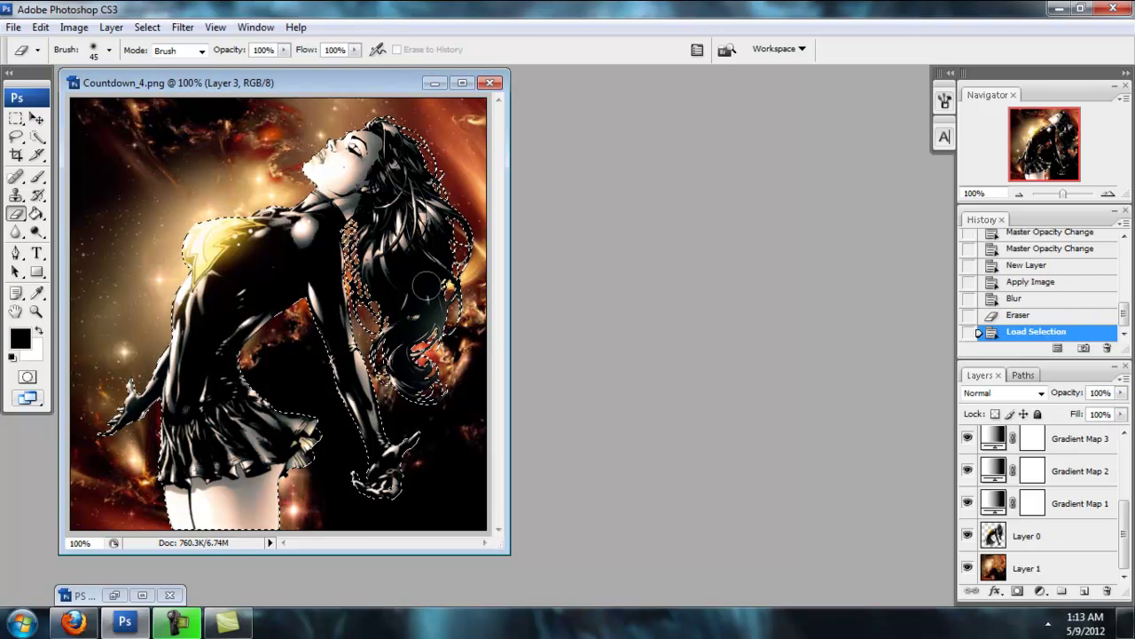
scroll(1001, 474, up, 3)
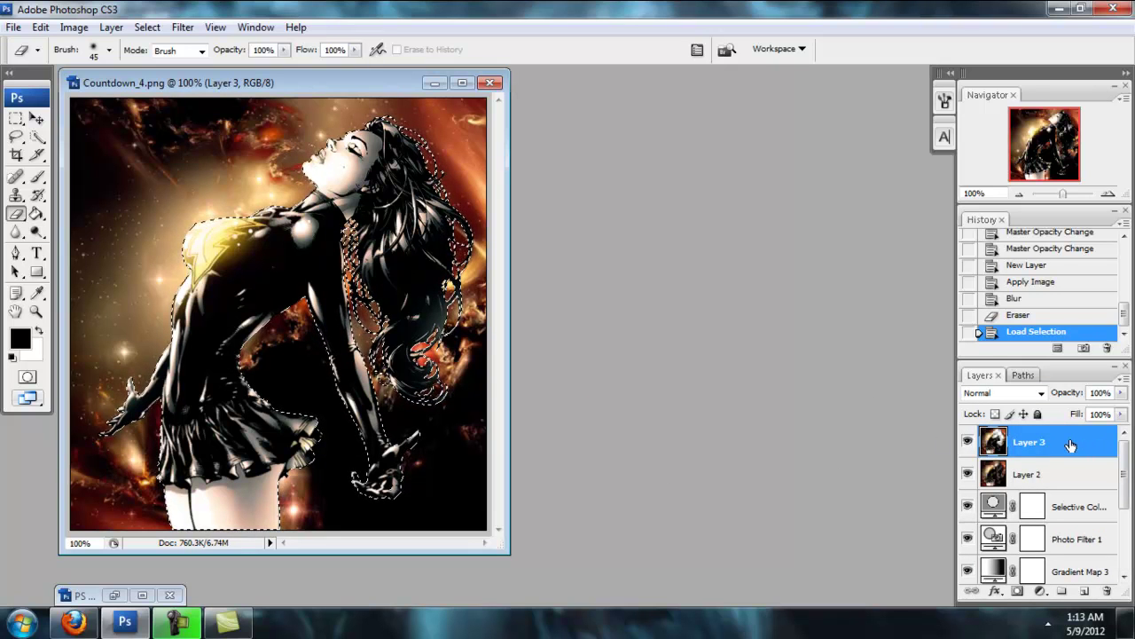
key(Delete)
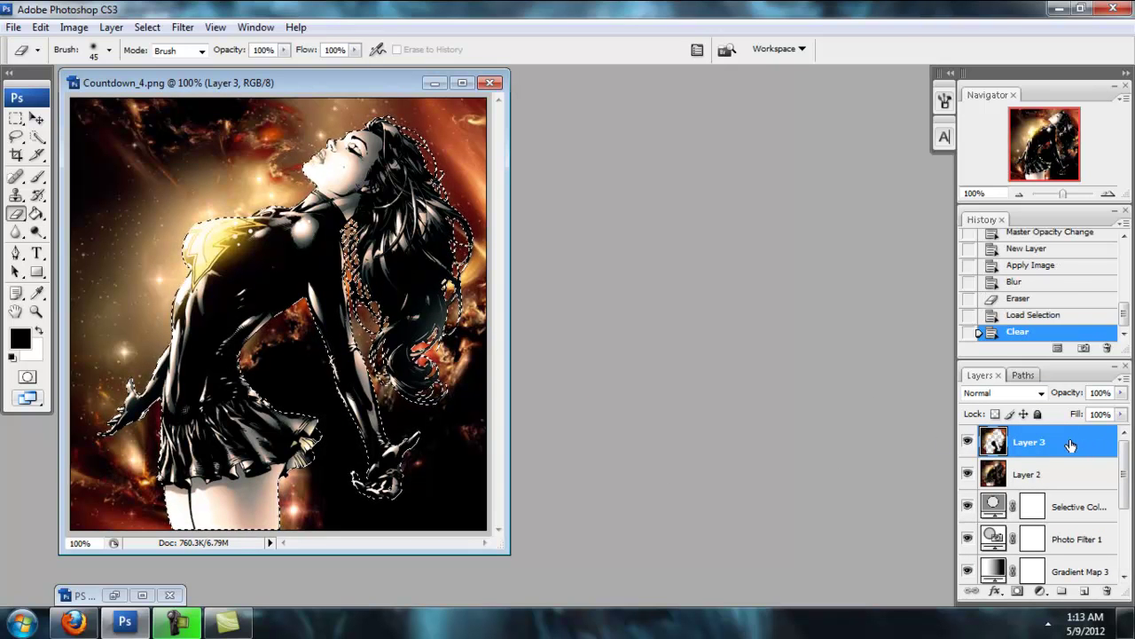
key(ctrl+d)
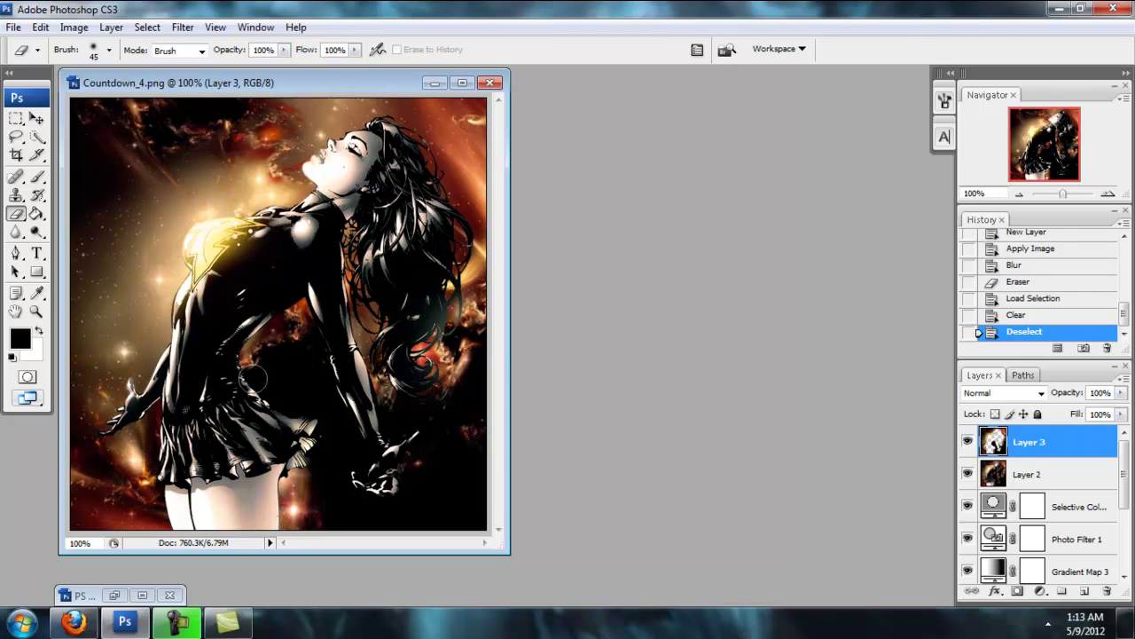
- Create another top layer and fill it with Apply Image from the merged RGB composite, Multiply blending, 100% opacity
click(1084, 591)
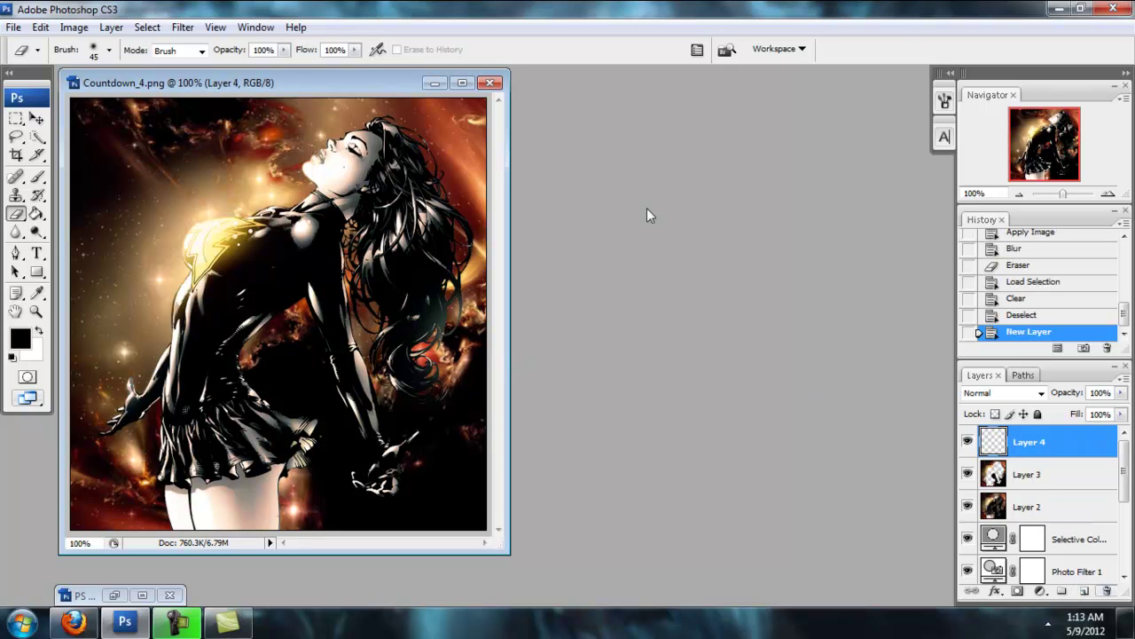
click(74, 27)
click(74, 108)
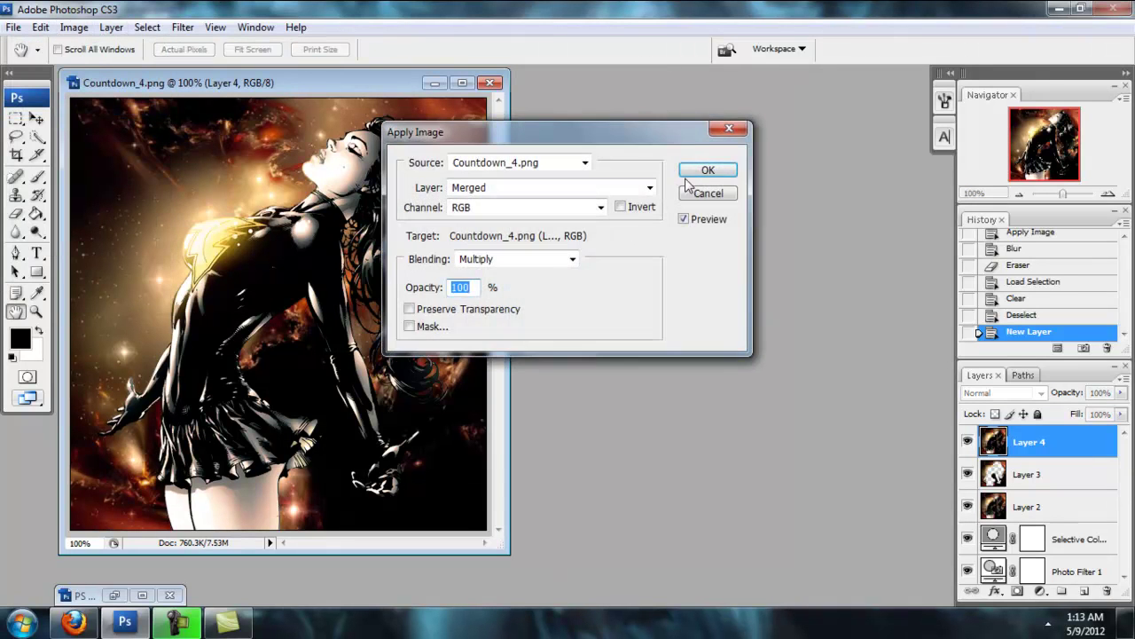
click(688, 171)
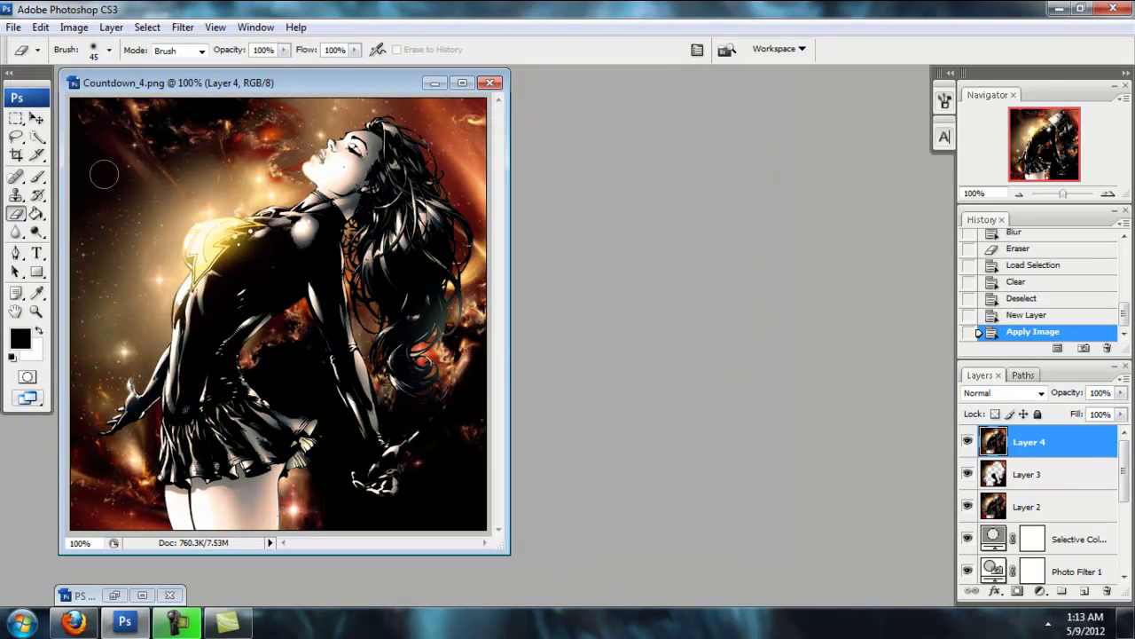
- Apply the basic Sharpen filter to the new merged Layer 4
click(183, 27)
mouse_move(77, 289)
click(234, 289)
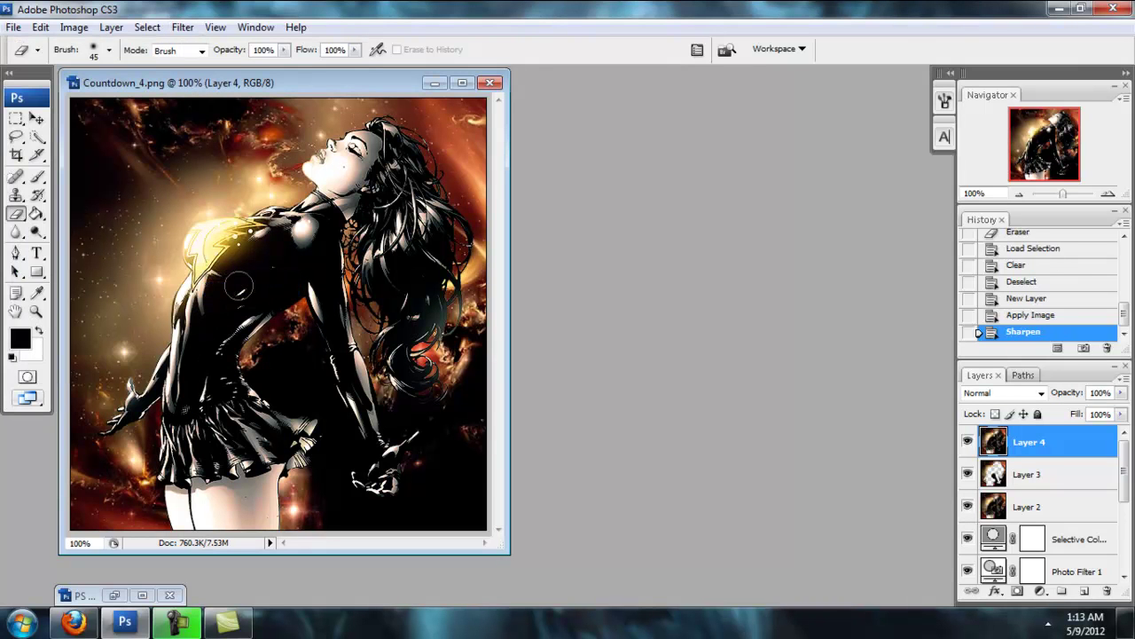
- Load Layer 3's background area as a selection, clear it from the sharpened Layer 4, and deselect
ctrl+click(995, 477)
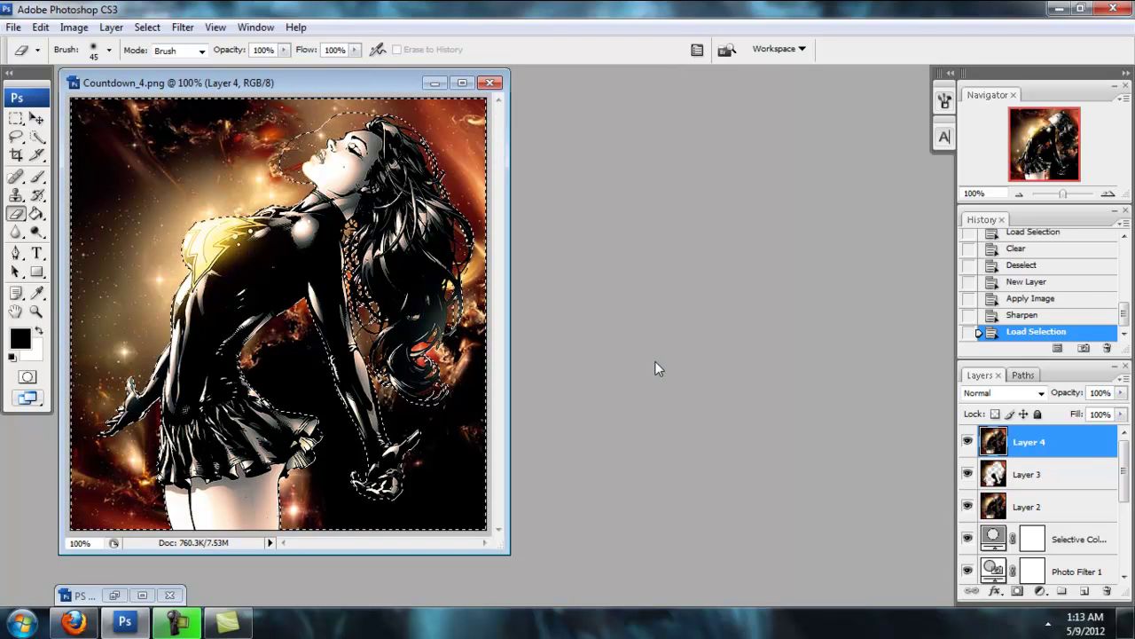
key(Delete)
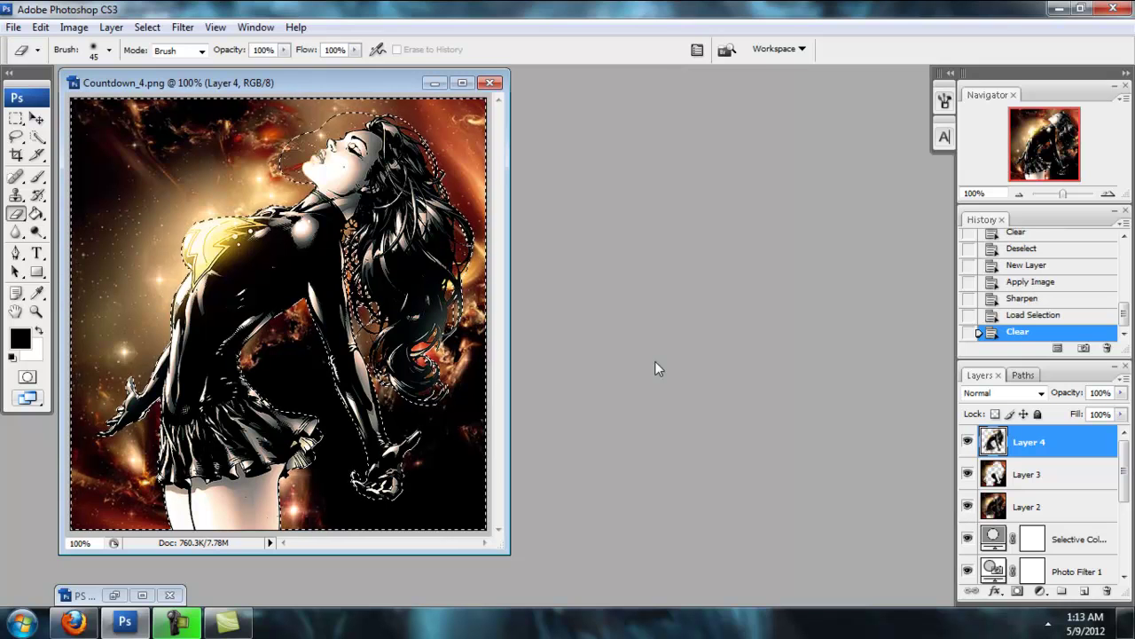
key(ctrl+d)
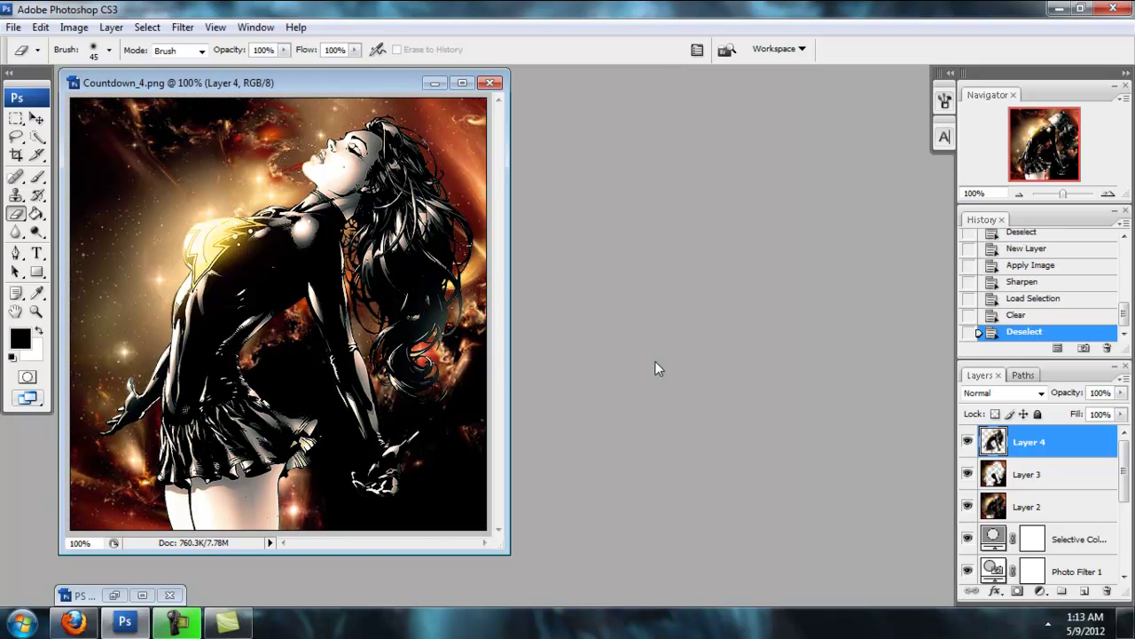
- Toggle the sharpened Layer 4's visibility off and on to compare the figure with and without sharpening
click(968, 441)
click(967, 442)
click(967, 442)
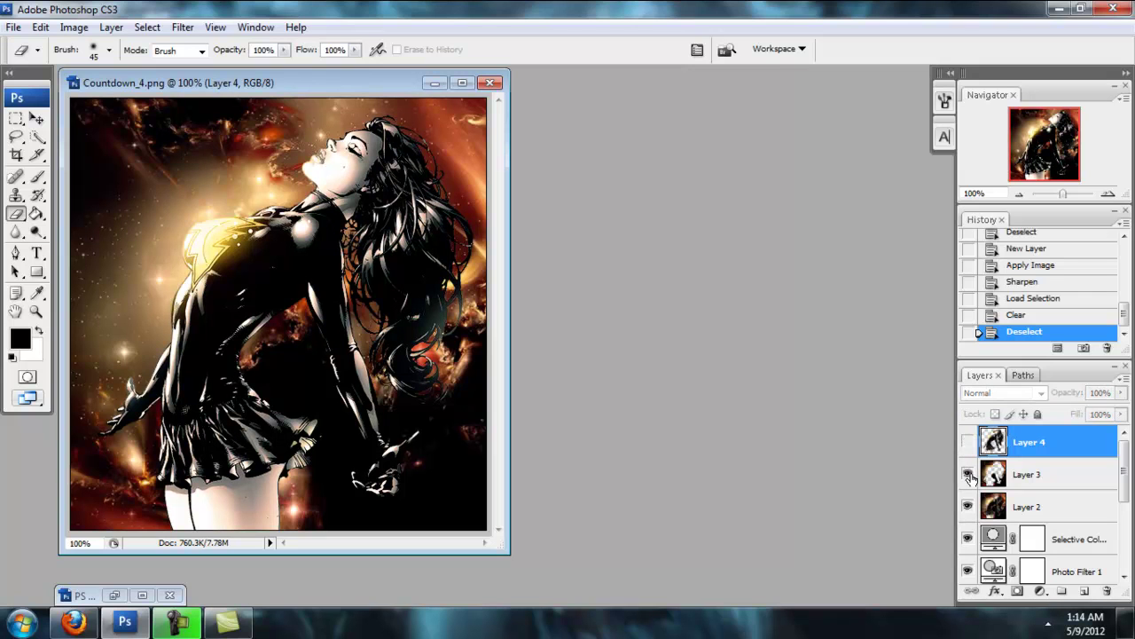
click(968, 443)
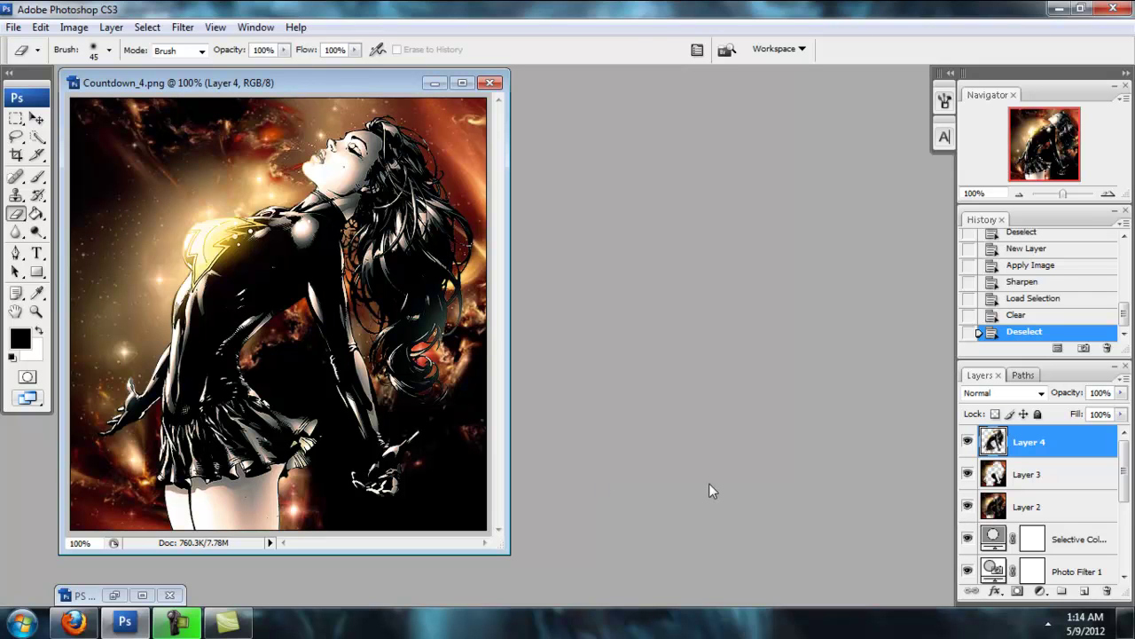
click(1041, 591)
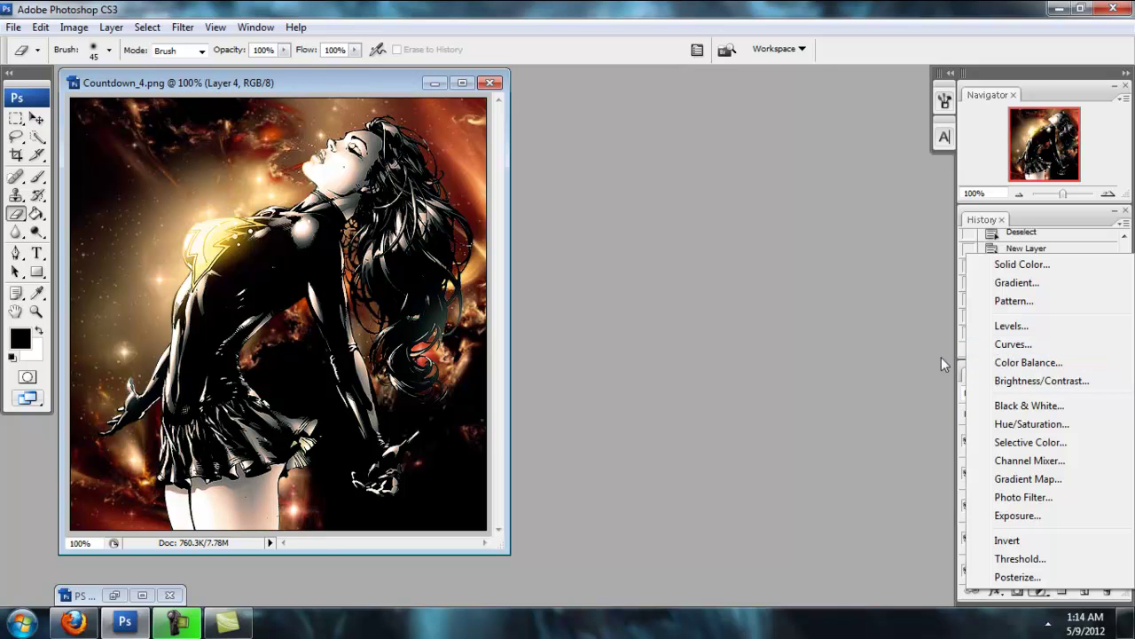
click(915, 356)
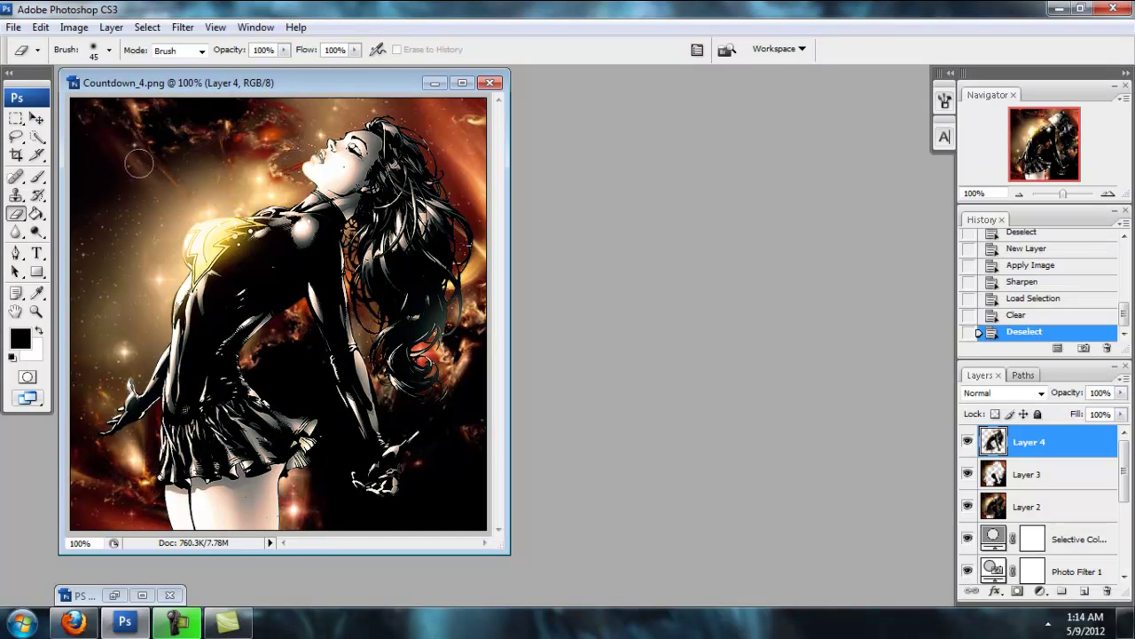